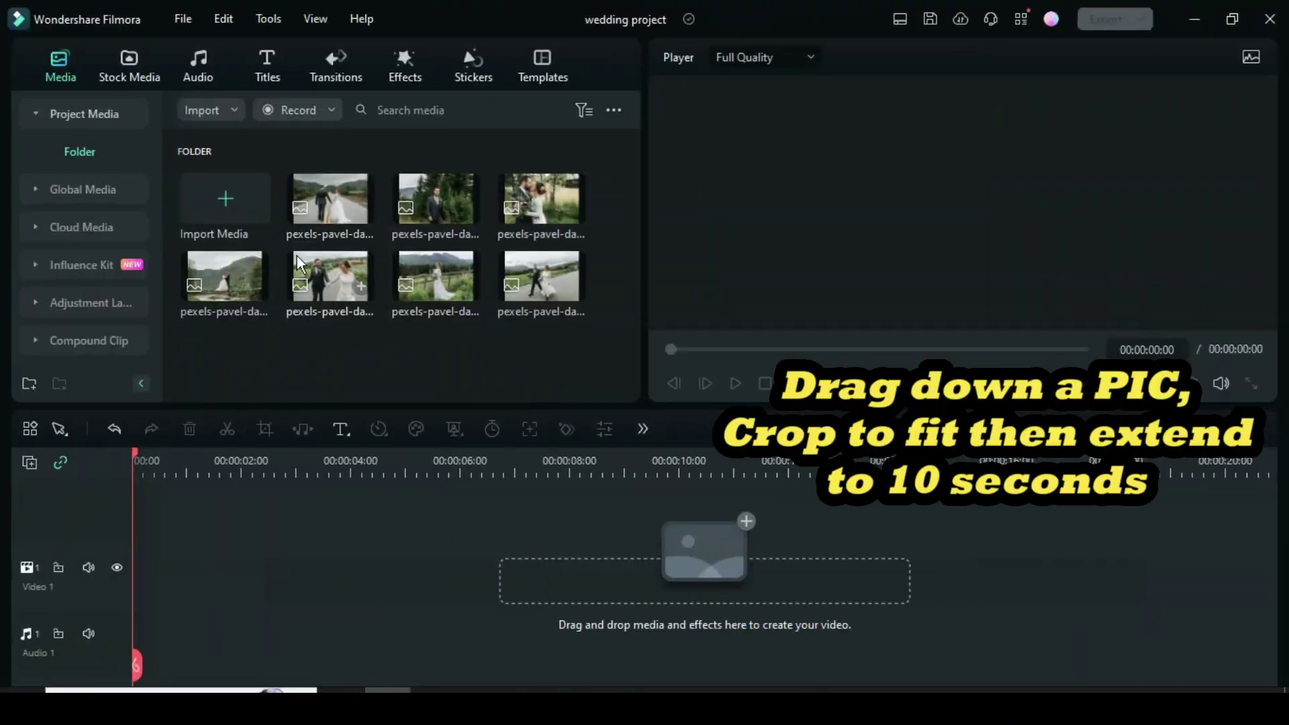
Step: Place the groom photo on Video 1, crop it to fit, and extend it to 10 s
{"action": "left_click_drag", "start_coordinate": [426, 195], "coordinate": [146, 579]}
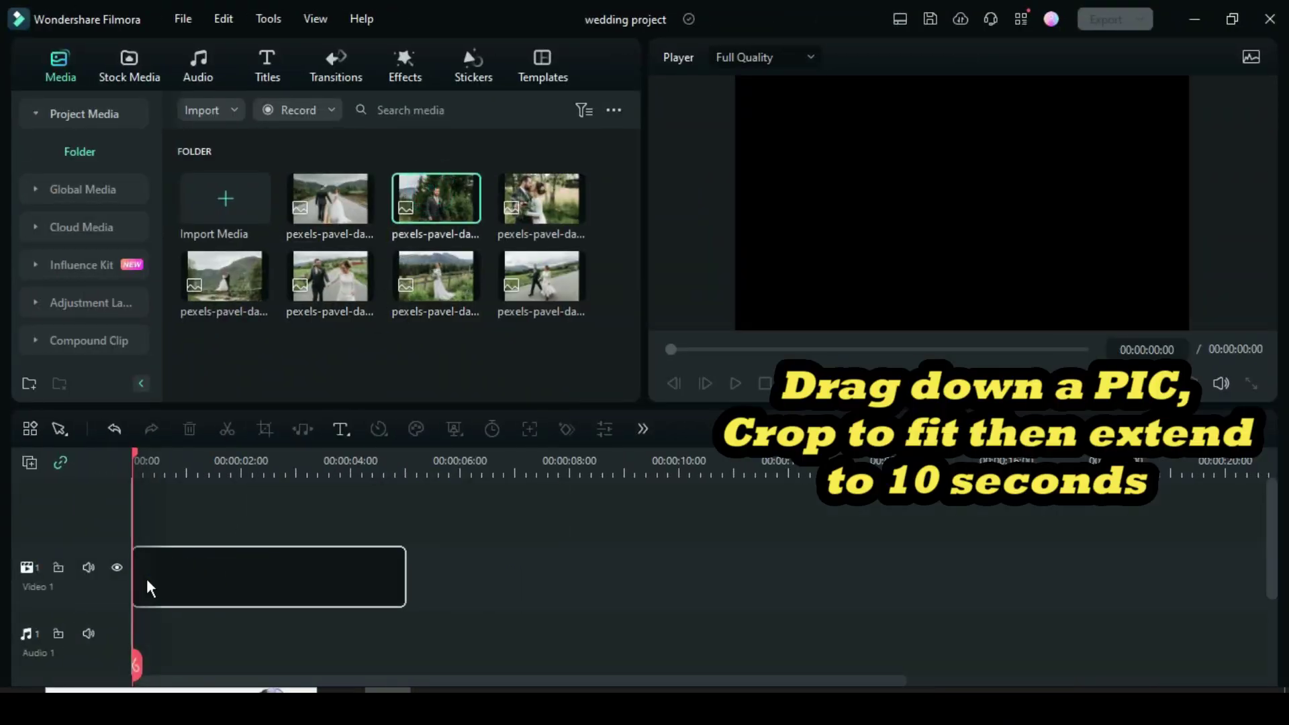
{"action": "right_click", "coordinate": [284, 565]}
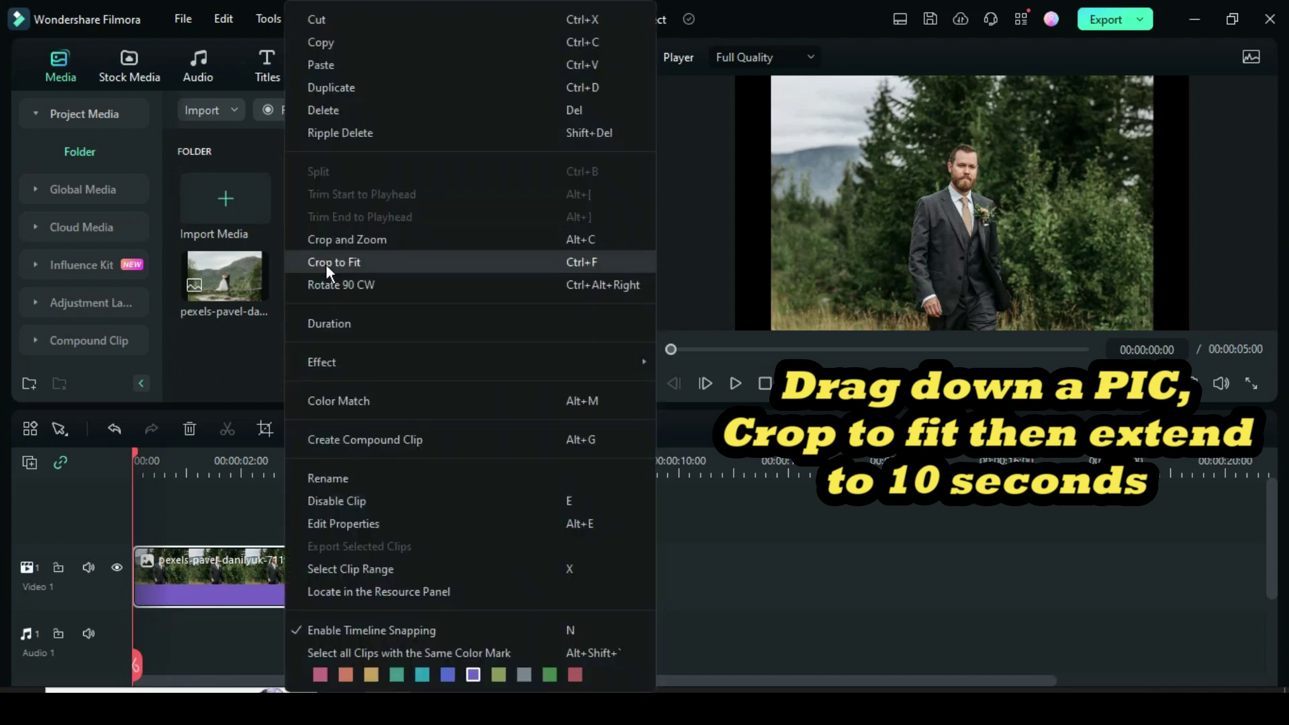
{"action": "left_click", "coordinate": [342, 260]}
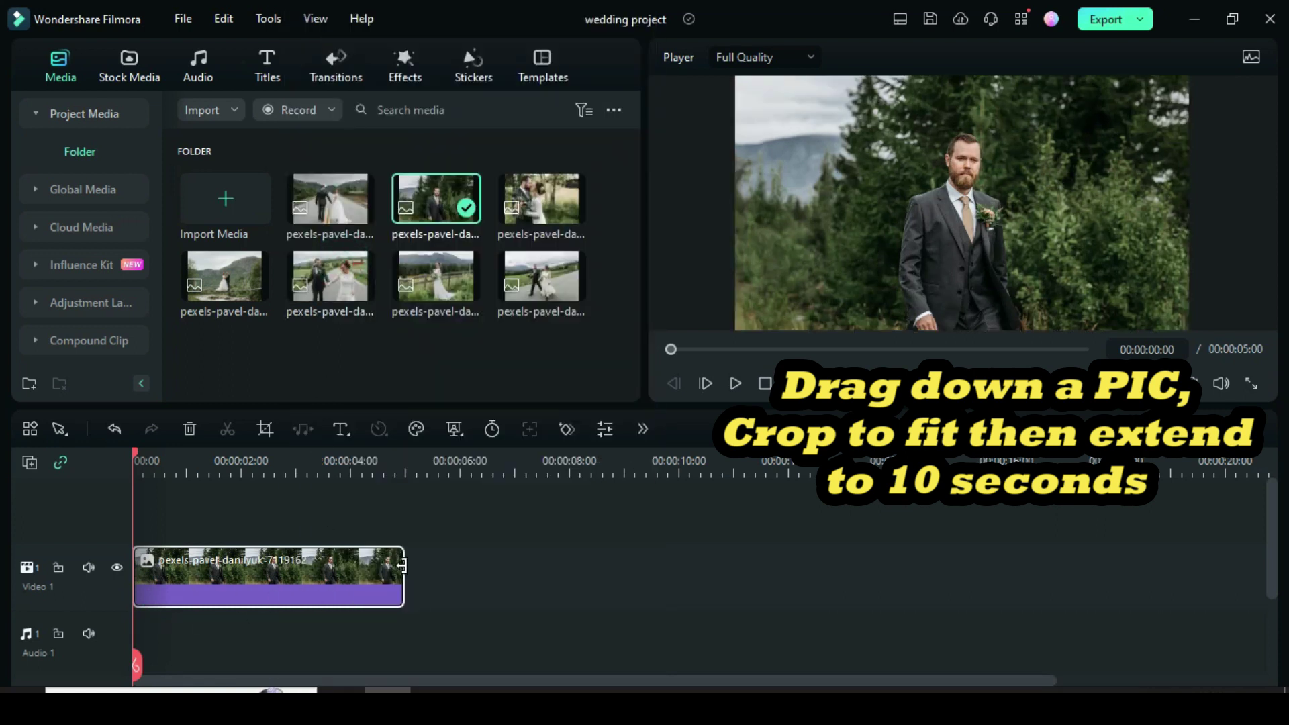
{"action": "left_click_drag", "start_coordinate": [402, 567], "coordinate": [677, 566]}
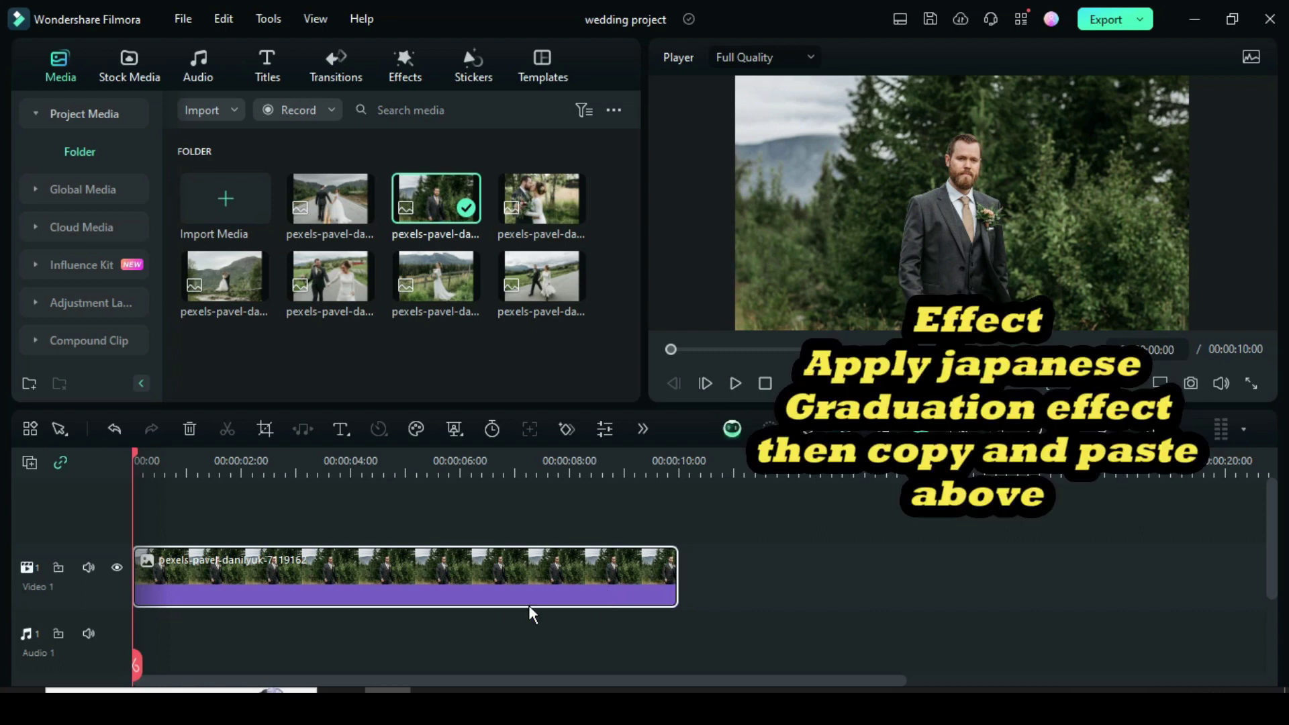
Step: Apply the Japanese Graduation frame effect to the groom clip
{"action": "left_click", "coordinate": [408, 68]}
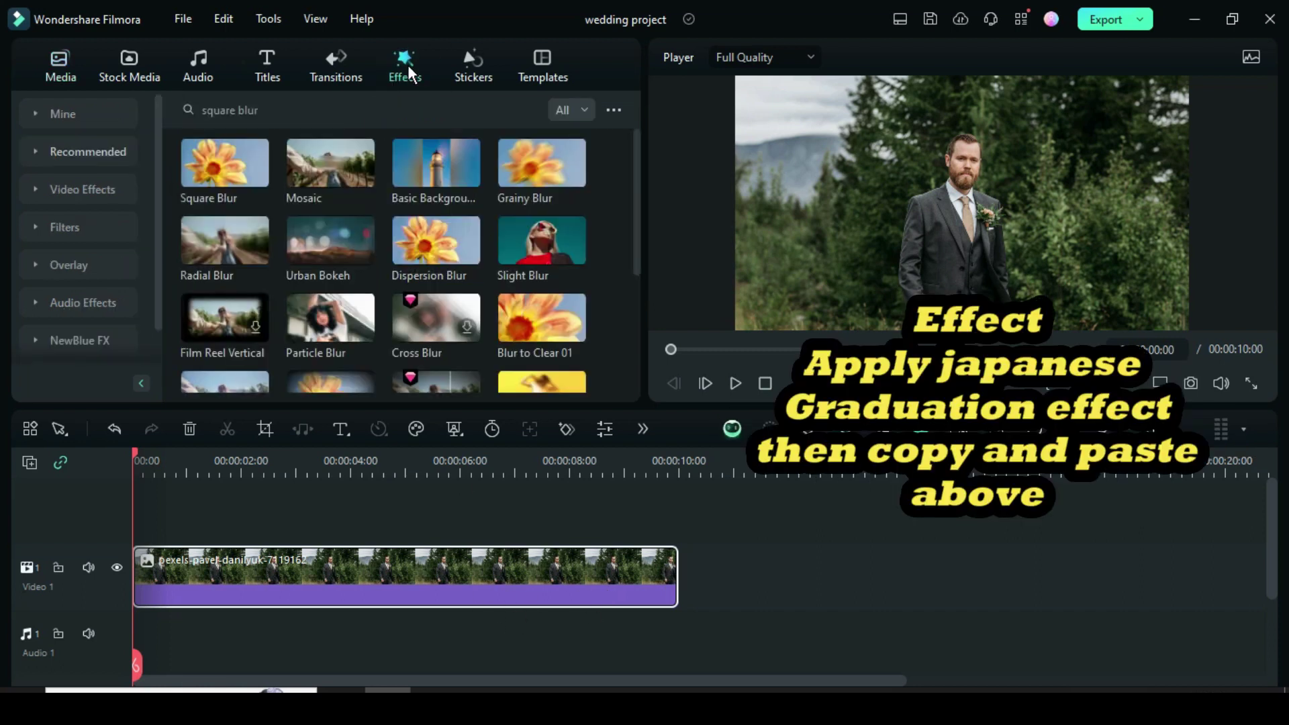
{"action": "left_click", "coordinate": [529, 110]}
{"action": "left_click", "coordinate": [480, 111]}
{"action": "type", "text": "j"}
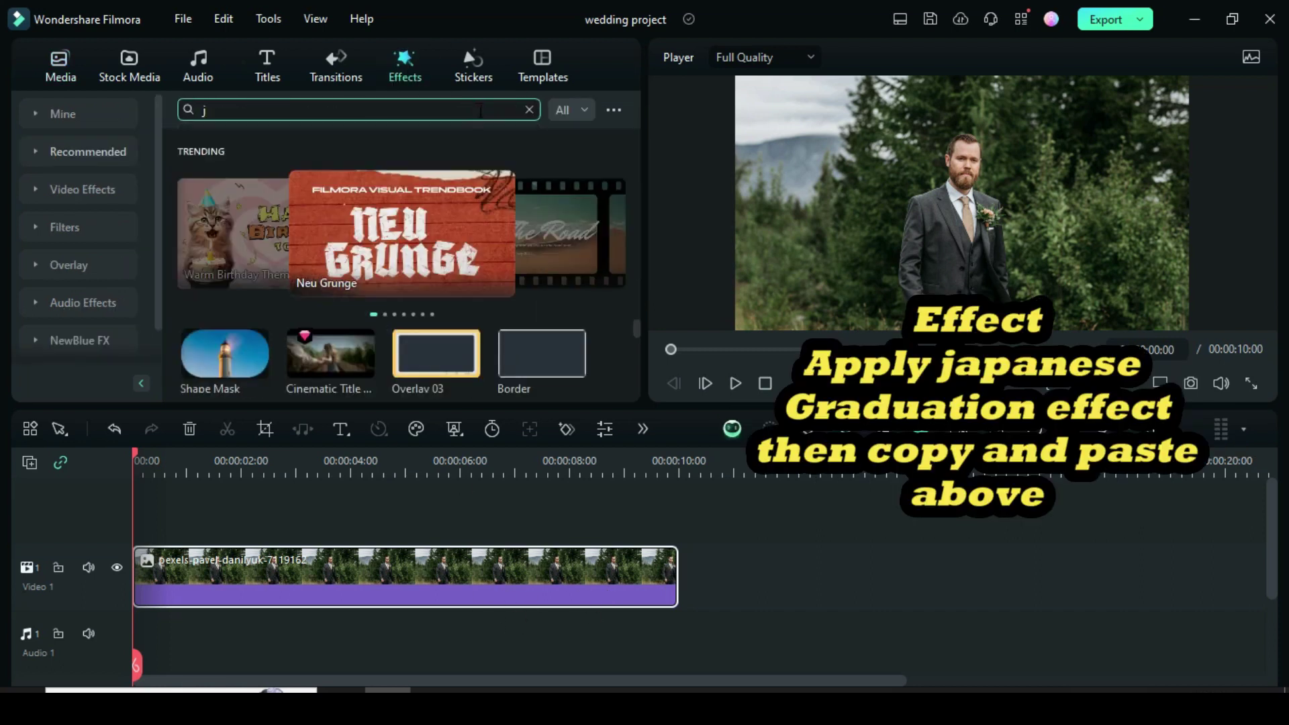
{"action": "type", "text": "apanese graduation"}
{"action": "key", "text": "Return"}
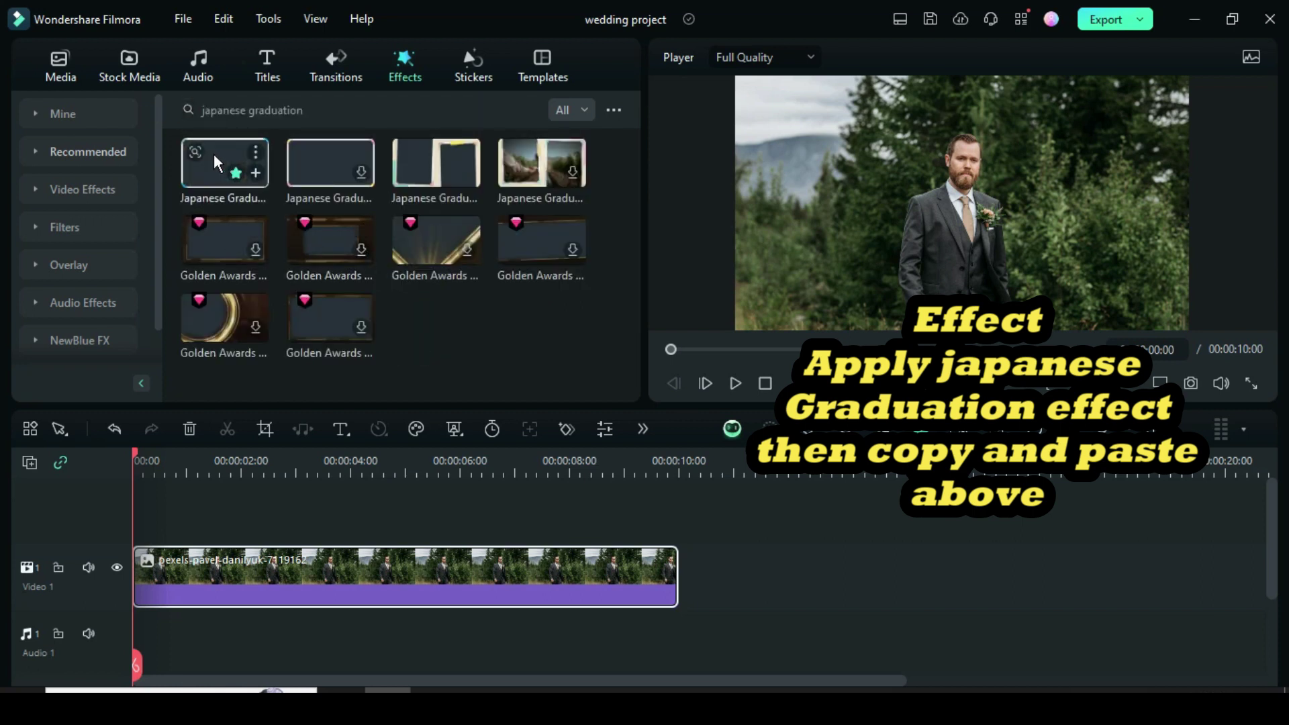
{"action": "left_click_drag", "start_coordinate": [215, 164], "coordinate": [238, 604]}
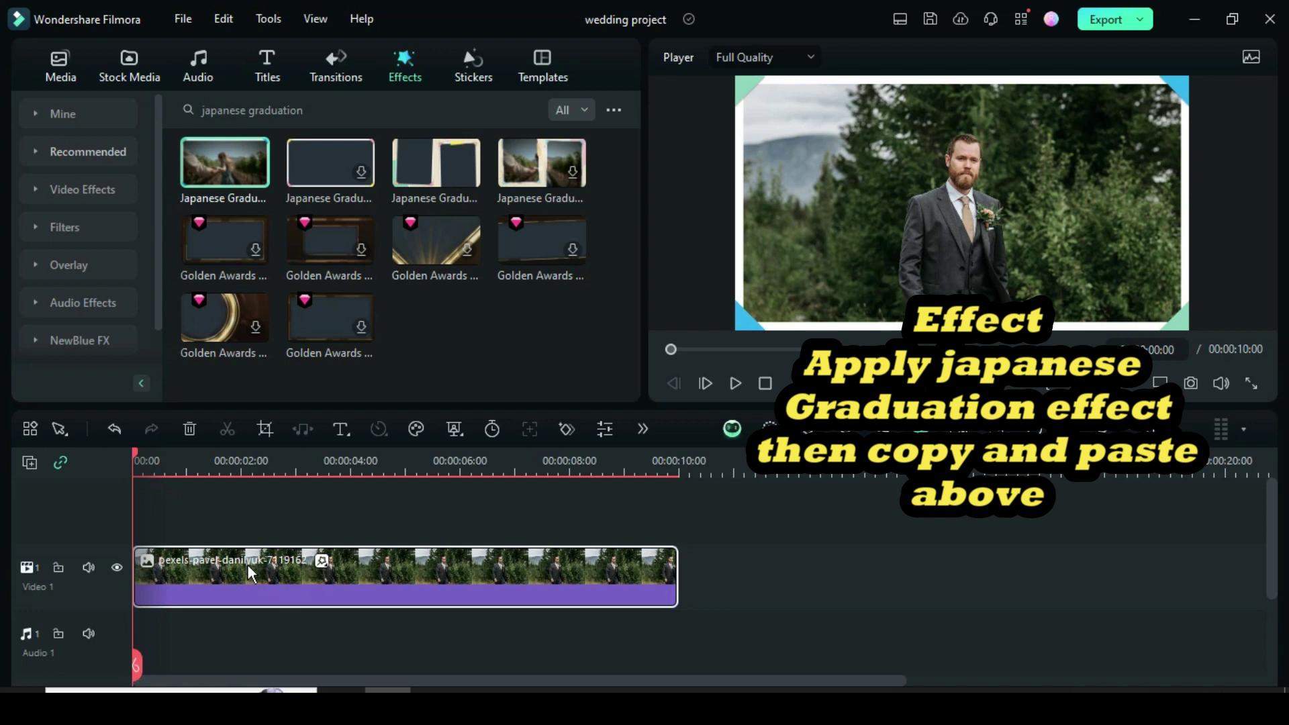
Step: Copy the framed groom clip onto a newly added second video track
{"action": "right_click", "coordinate": [249, 573]}
{"action": "left_click", "coordinate": [285, 40]}
{"action": "right_click", "coordinate": [25, 484]}
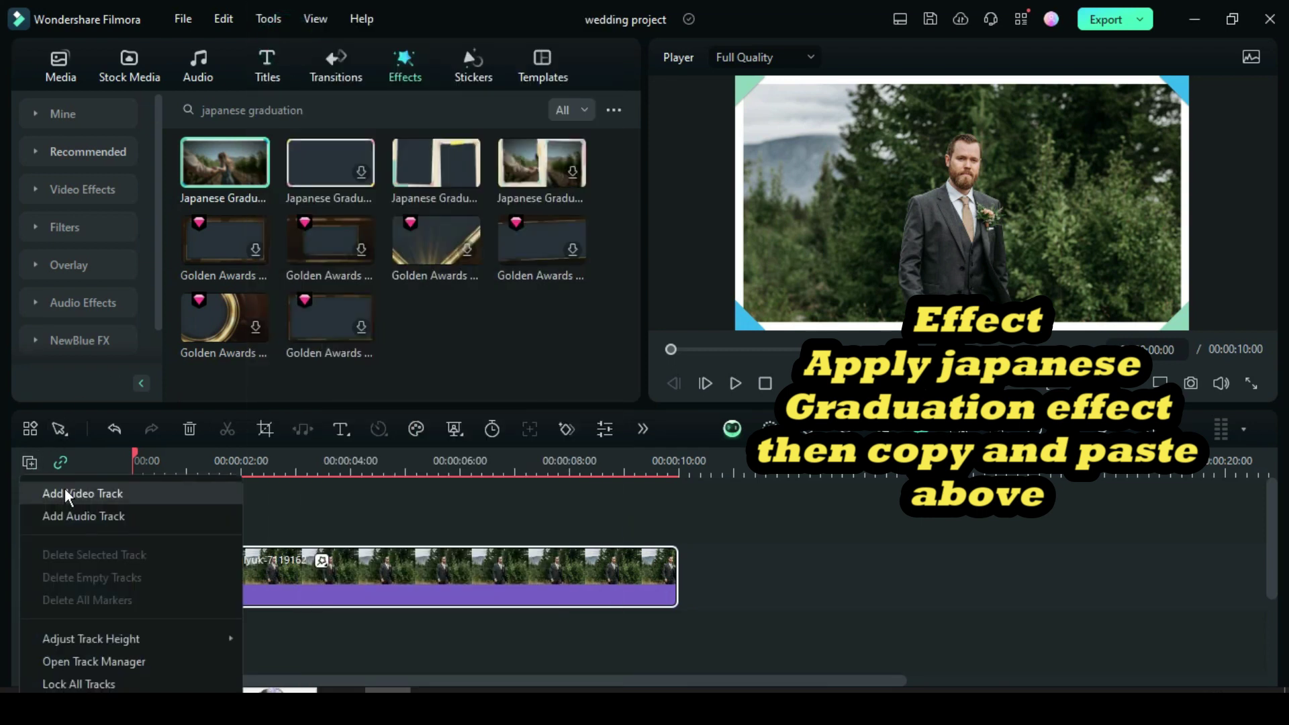
{"action": "left_click", "coordinate": [64, 489]}
{"action": "right_click", "coordinate": [141, 551]}
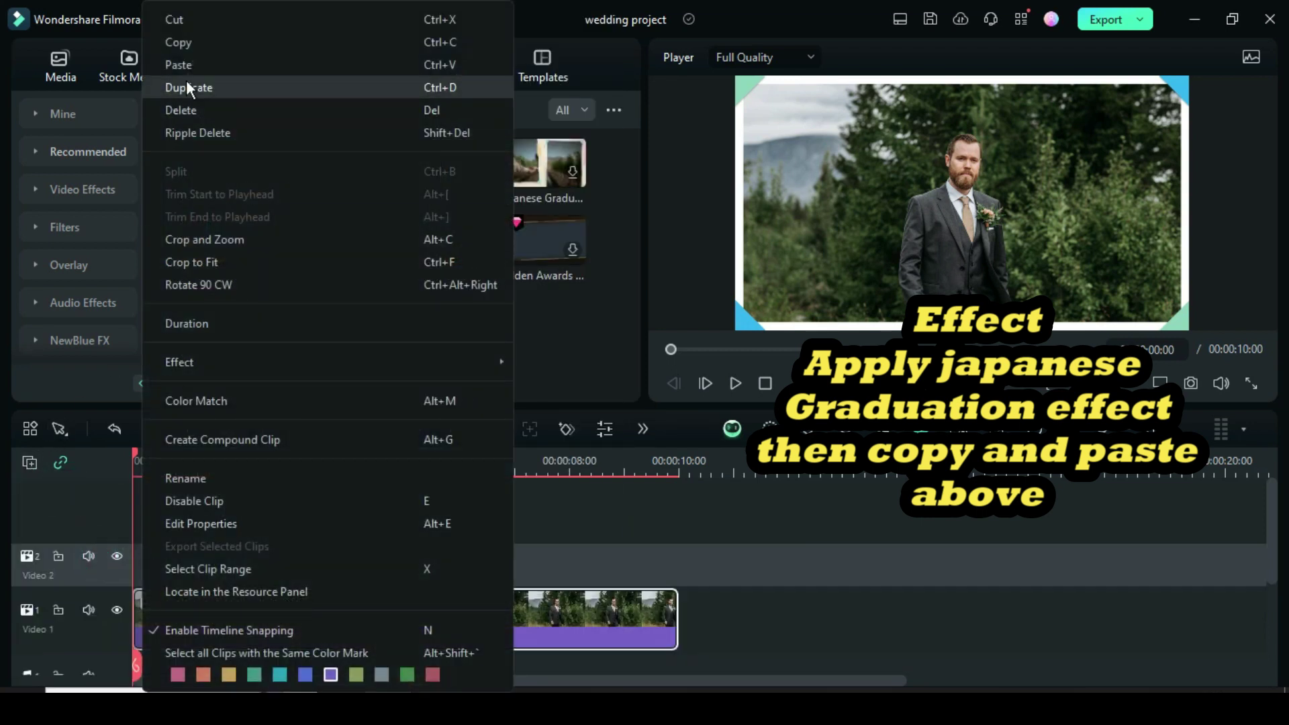
{"action": "left_click", "coordinate": [181, 64]}
{"action": "left_click", "coordinate": [669, 350]}
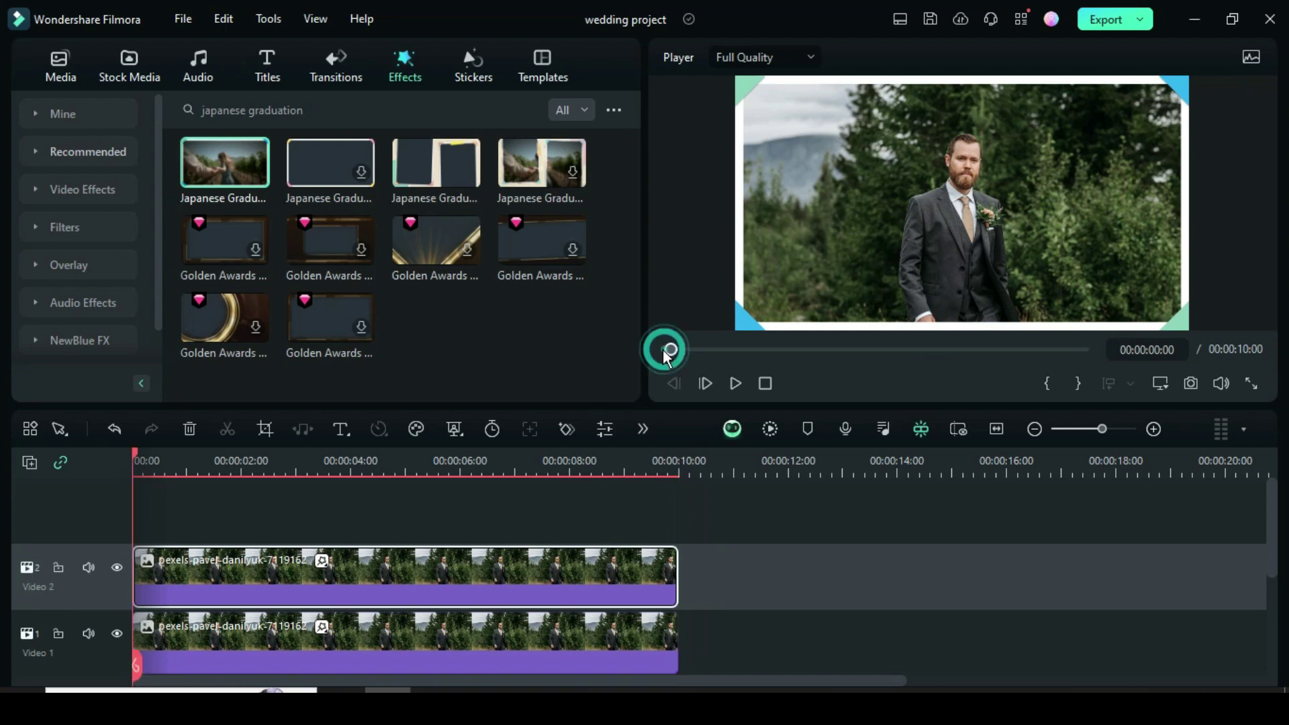
Step: Hide Video 2 and apply Square Blur to the Video 1 groom clip
{"action": "left_click", "coordinate": [118, 542]}
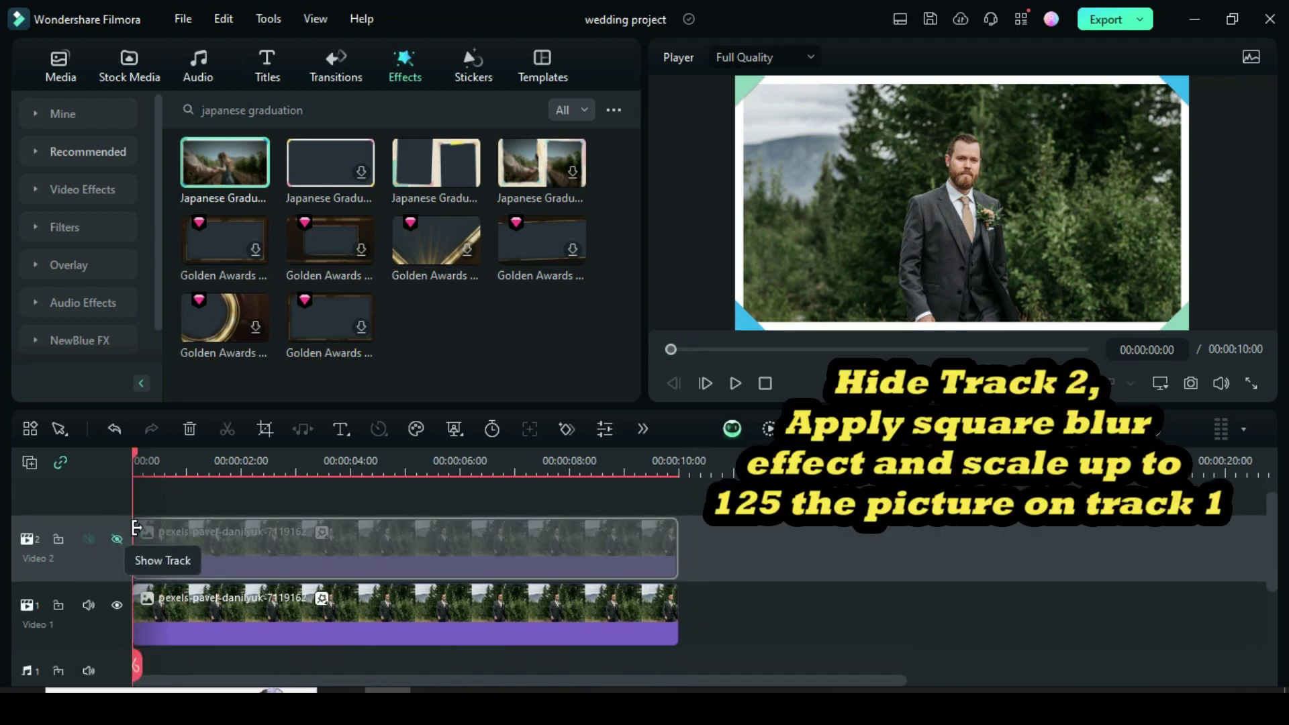
{"action": "left_click", "coordinate": [255, 606]}
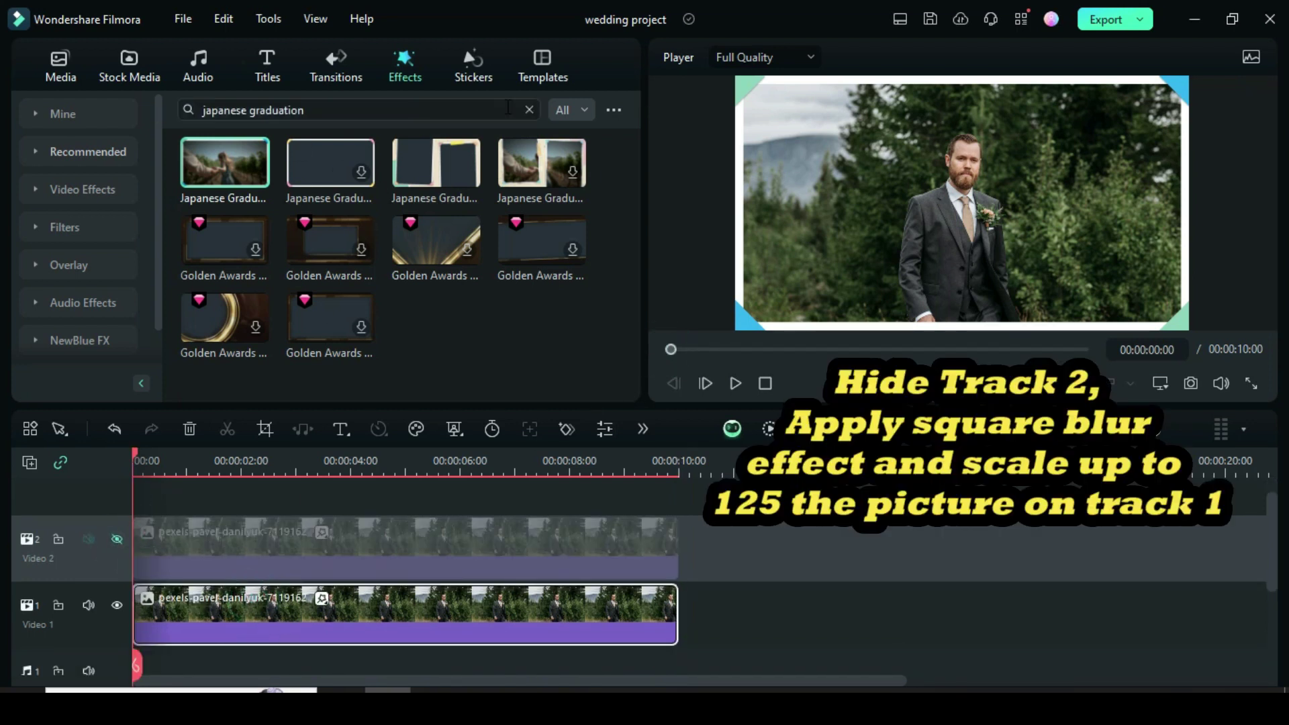
{"action": "left_click", "coordinate": [530, 110]}
{"action": "left_click", "coordinate": [470, 110]}
{"action": "type", "text": "sq"}
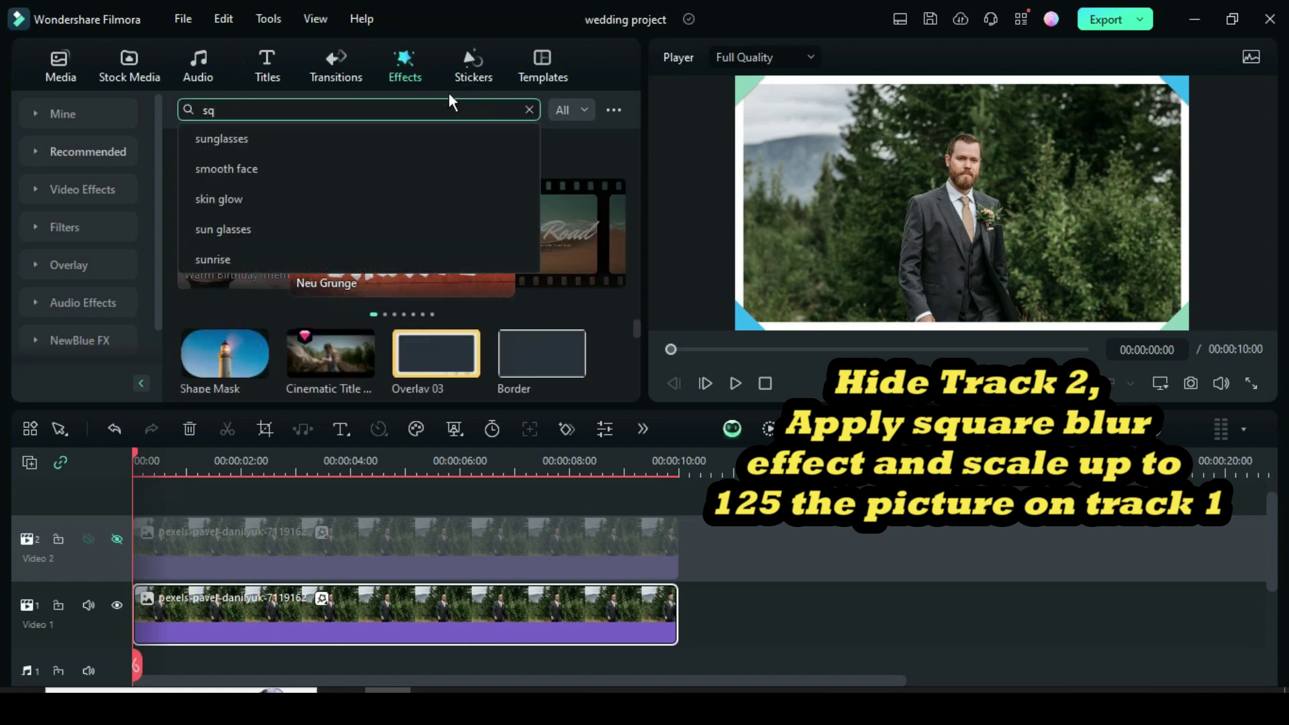
{"action": "type", "text": "uare blur"}
{"action": "key", "text": "Return"}
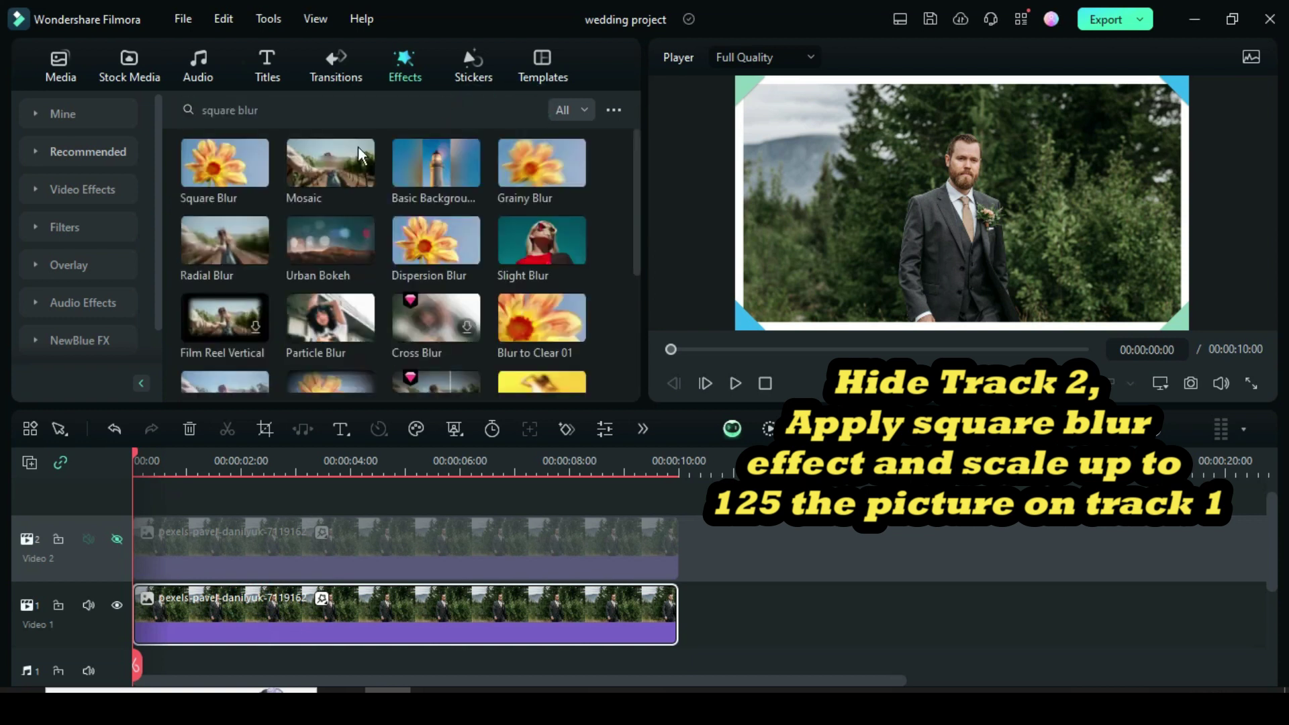
{"action": "left_click_drag", "start_coordinate": [226, 159], "coordinate": [240, 605]}
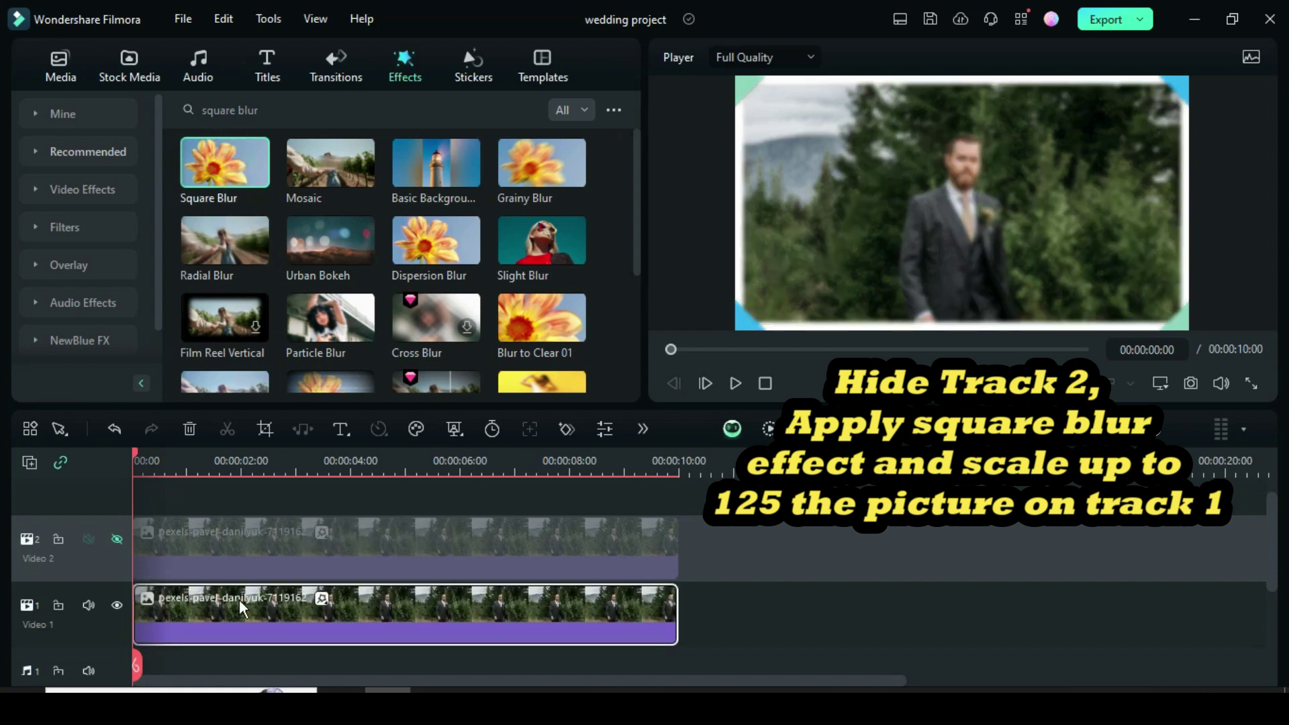
Step: Set the Square Blur size to 3 and scale the clip to 125%
{"action": "double_click", "coordinate": [281, 610]}
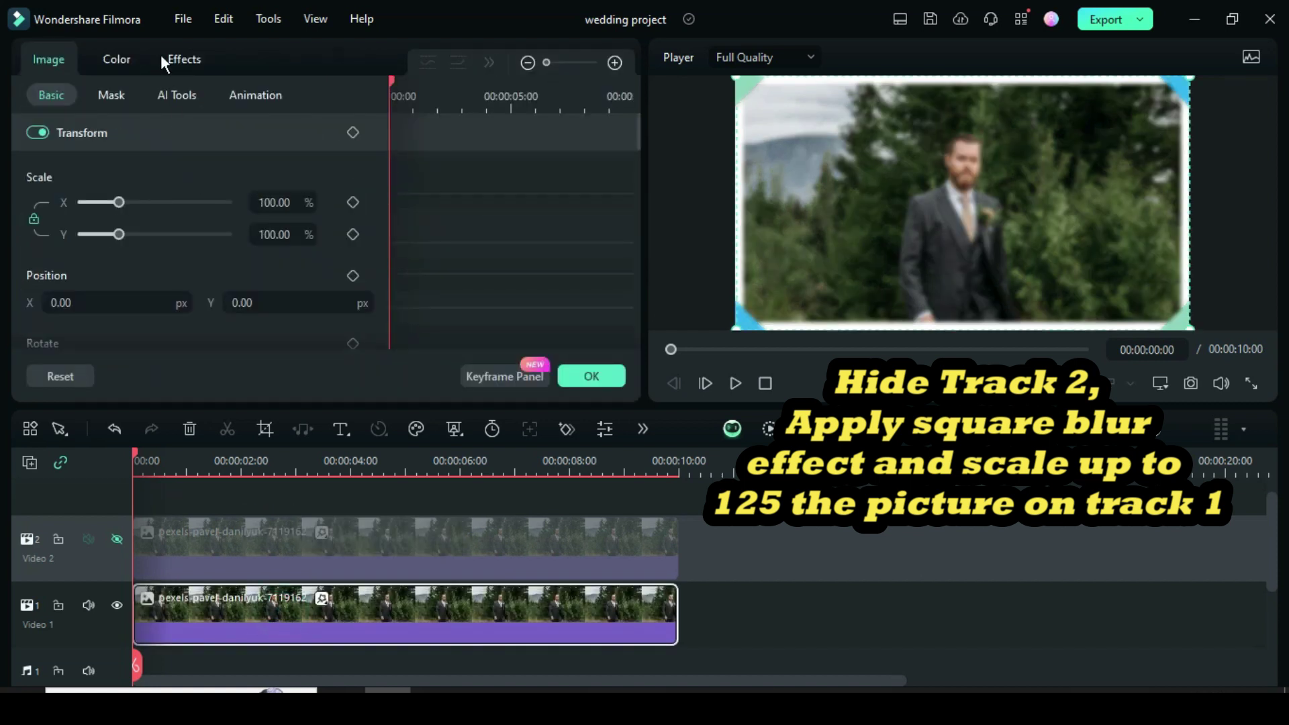
{"action": "left_click", "coordinate": [180, 57]}
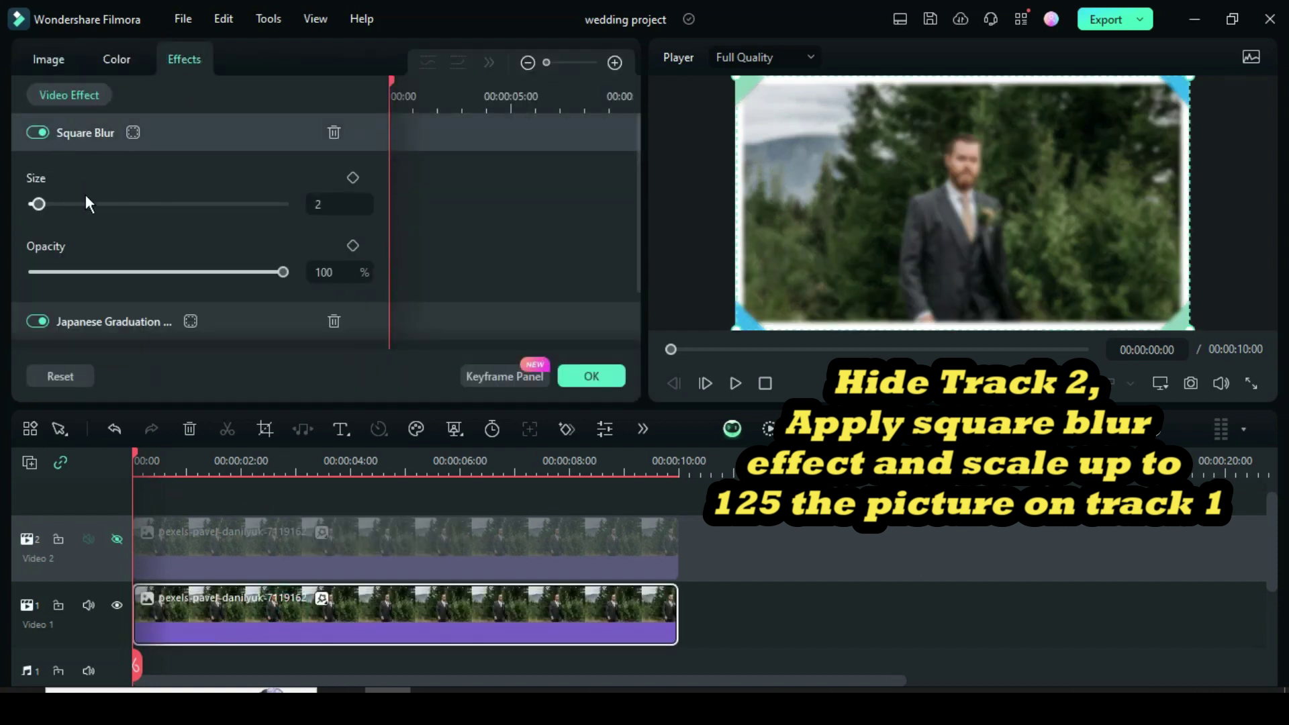
{"action": "left_click", "coordinate": [320, 201]}
{"action": "type", "text": "3"}
{"action": "left_click", "coordinate": [276, 174]}
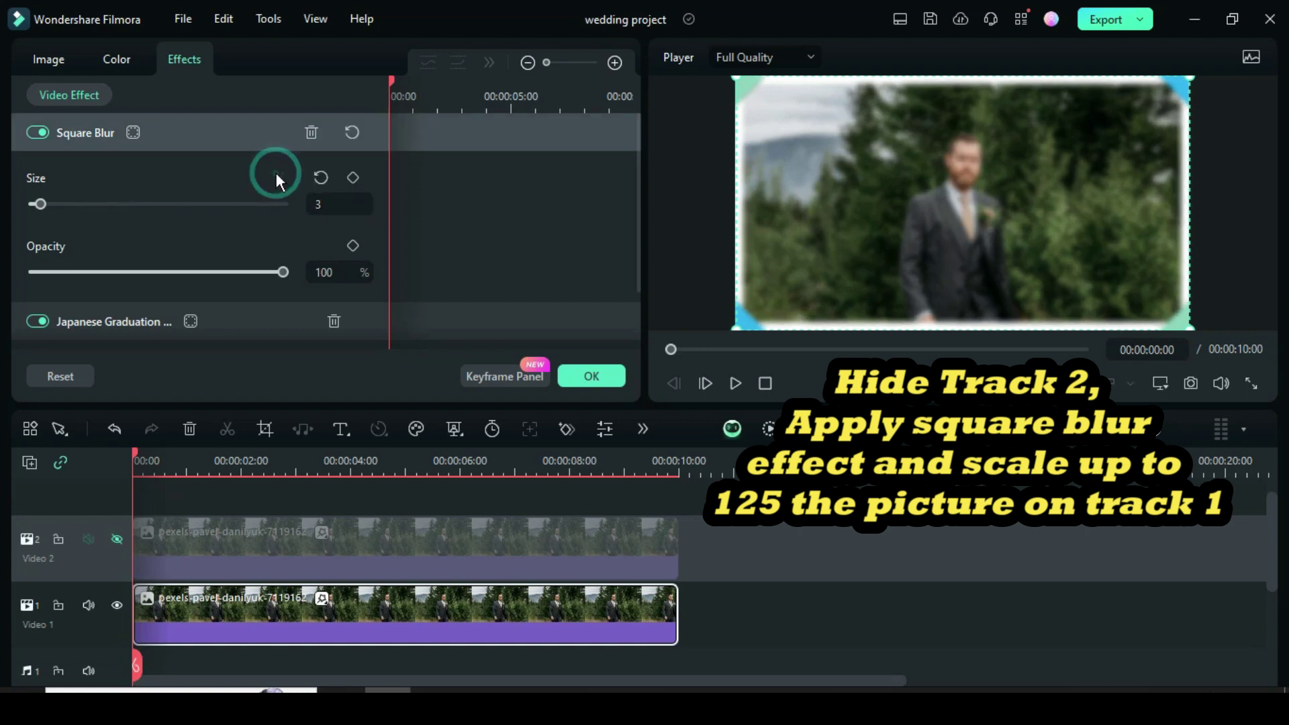
{"action": "left_click", "coordinate": [48, 61]}
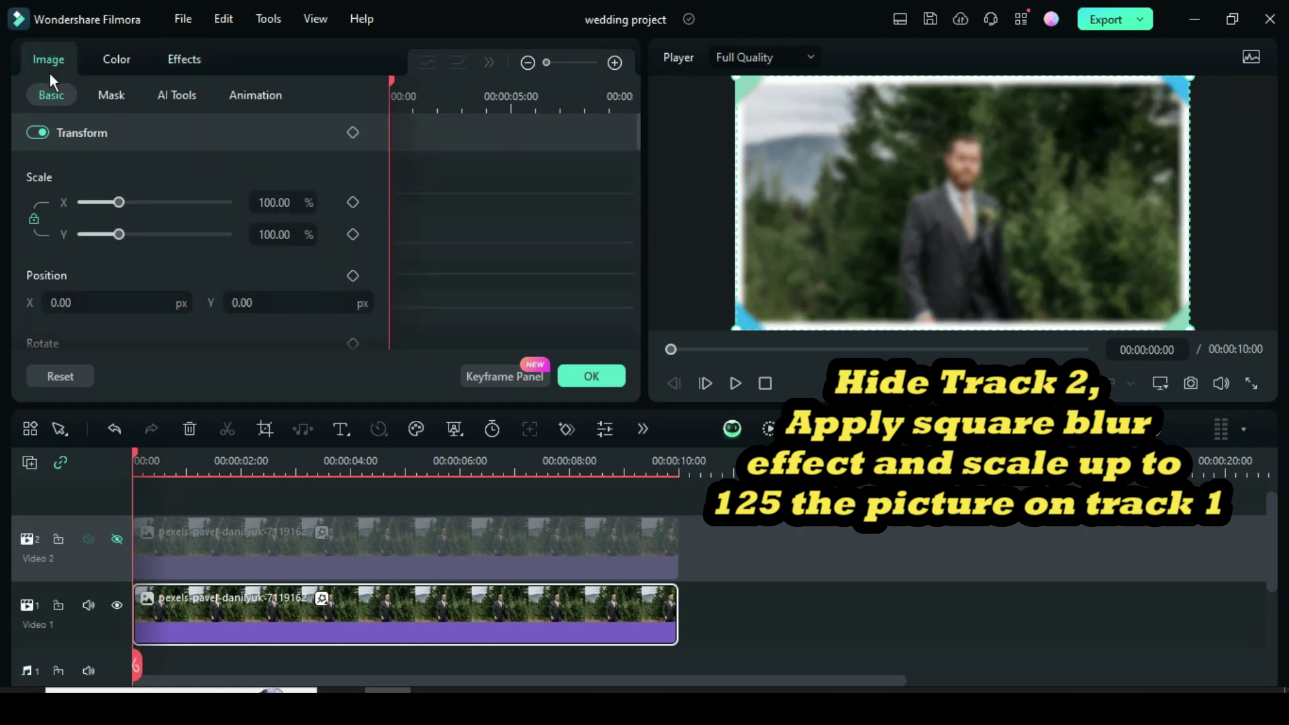
{"action": "double_click", "coordinate": [285, 200]}
{"action": "type", "text": "125"}
{"action": "left_click", "coordinate": [255, 169]}
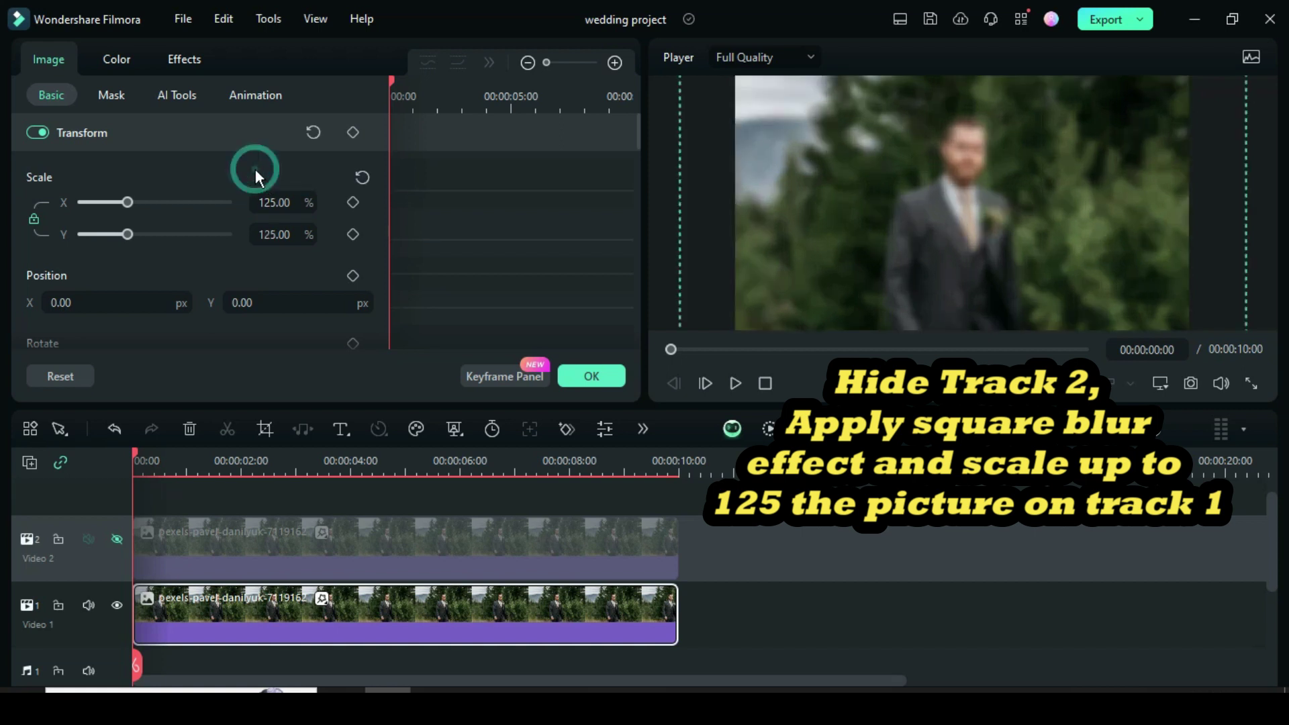
Step: Keyframe the top clip at 0 s: 70% scale, position 1692, 502, rotation 5°
{"action": "left_click", "coordinate": [592, 375]}
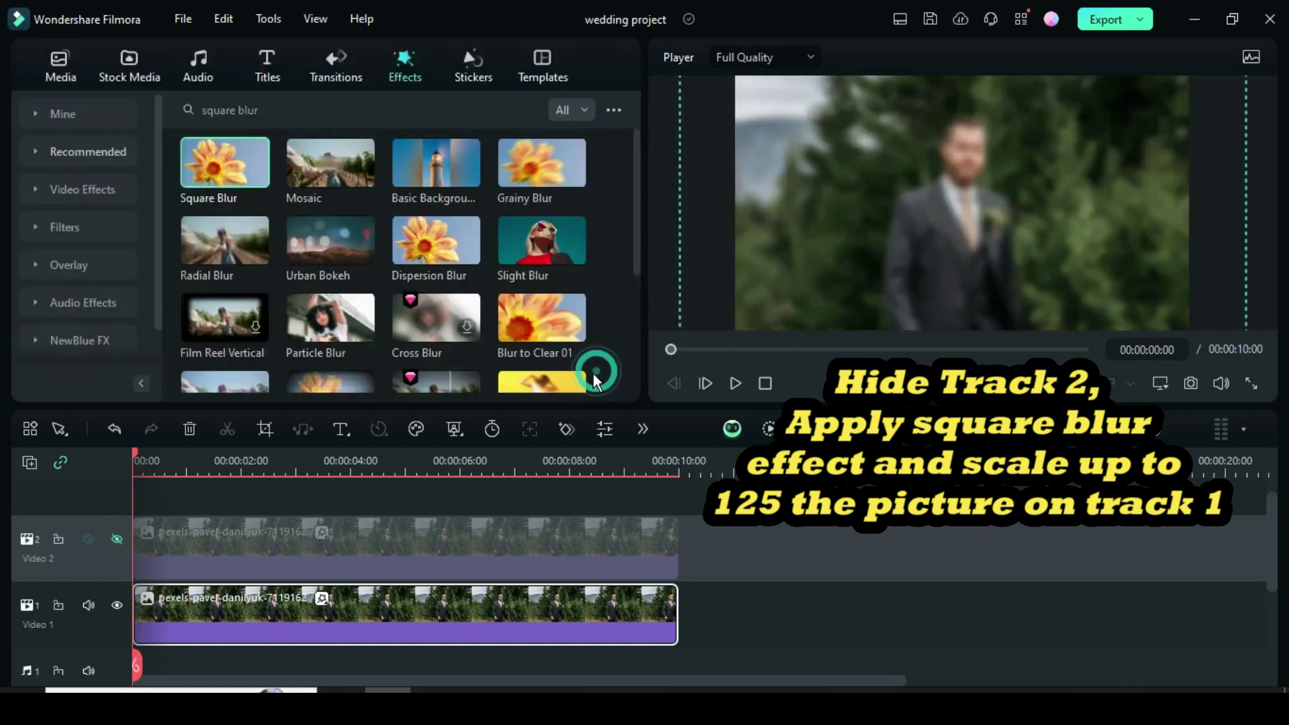
{"action": "left_click", "coordinate": [118, 538]}
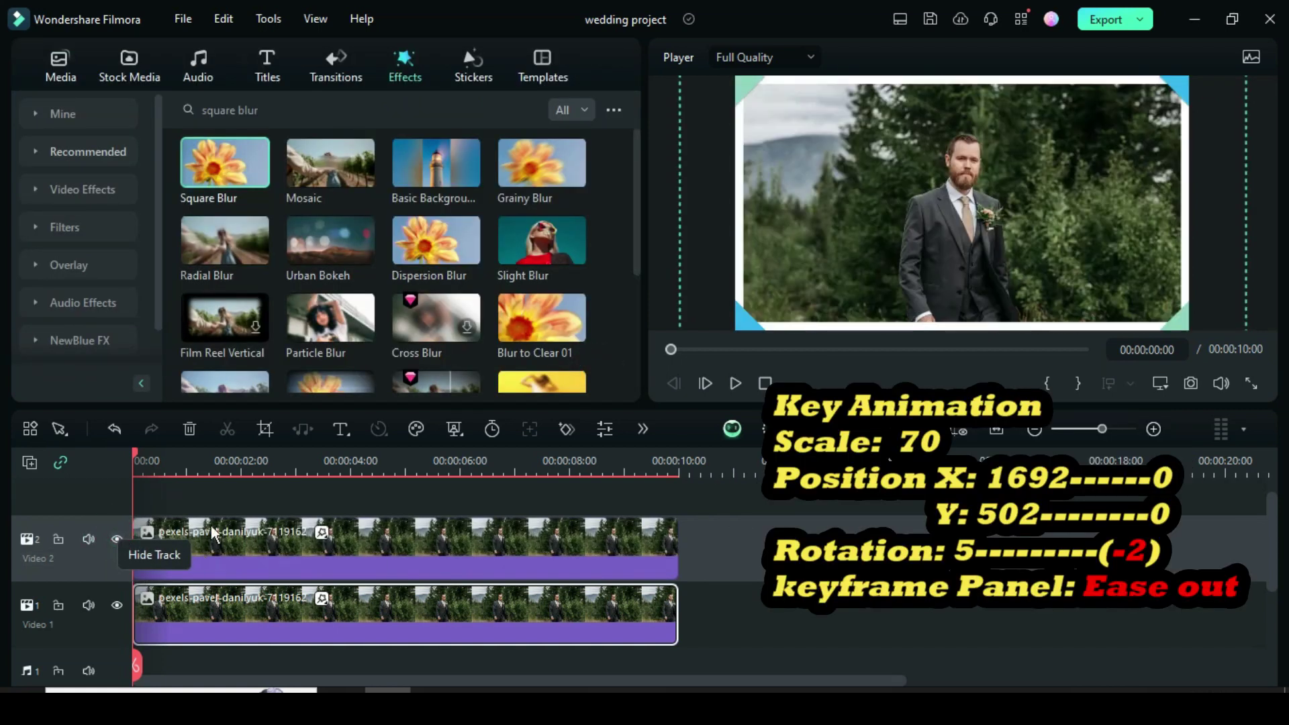
{"action": "double_click", "coordinate": [230, 534]}
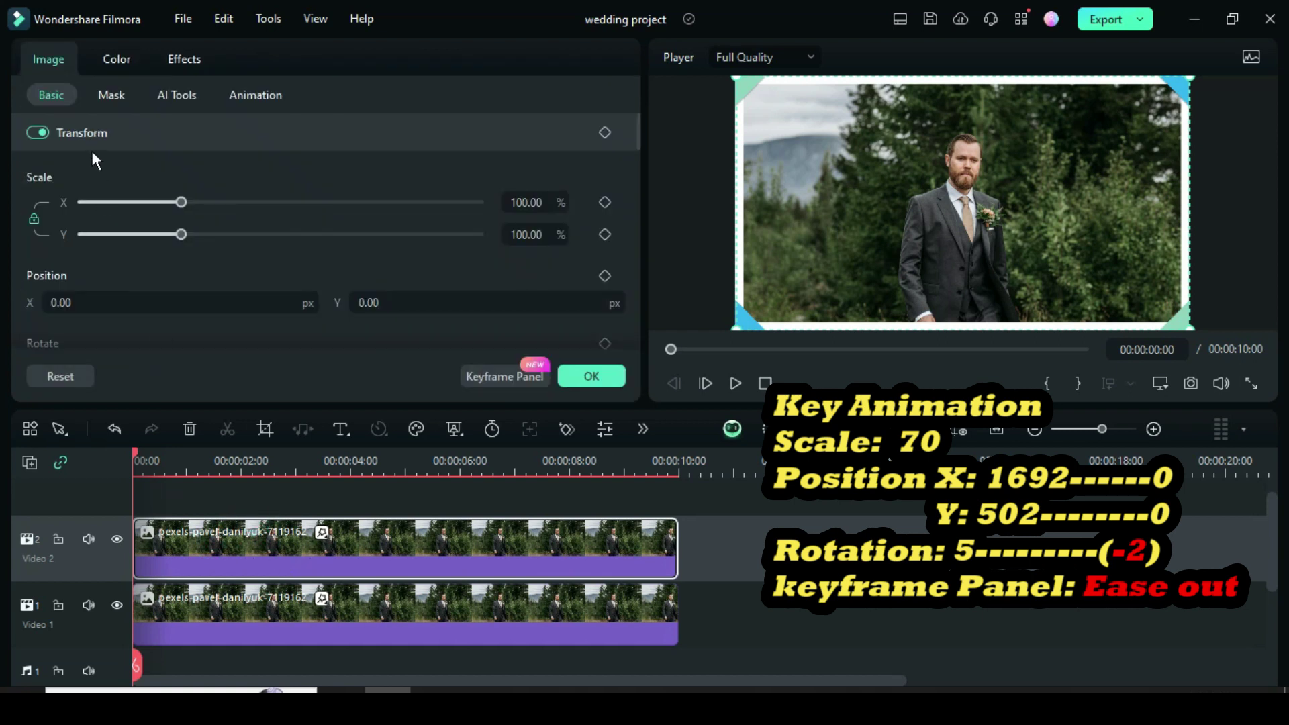
{"action": "left_click", "coordinate": [604, 133]}
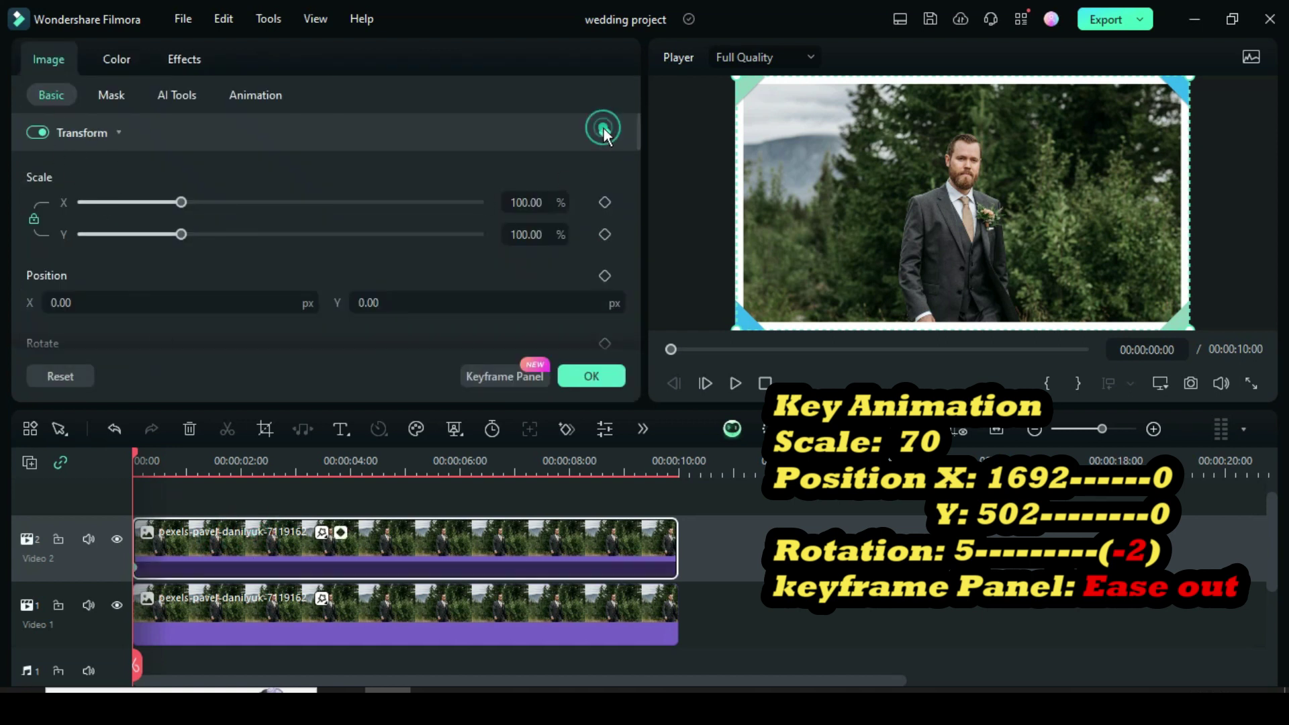
{"action": "double_click", "coordinate": [524, 202]}
{"action": "type", "text": "70"}
{"action": "key", "text": "Return"}
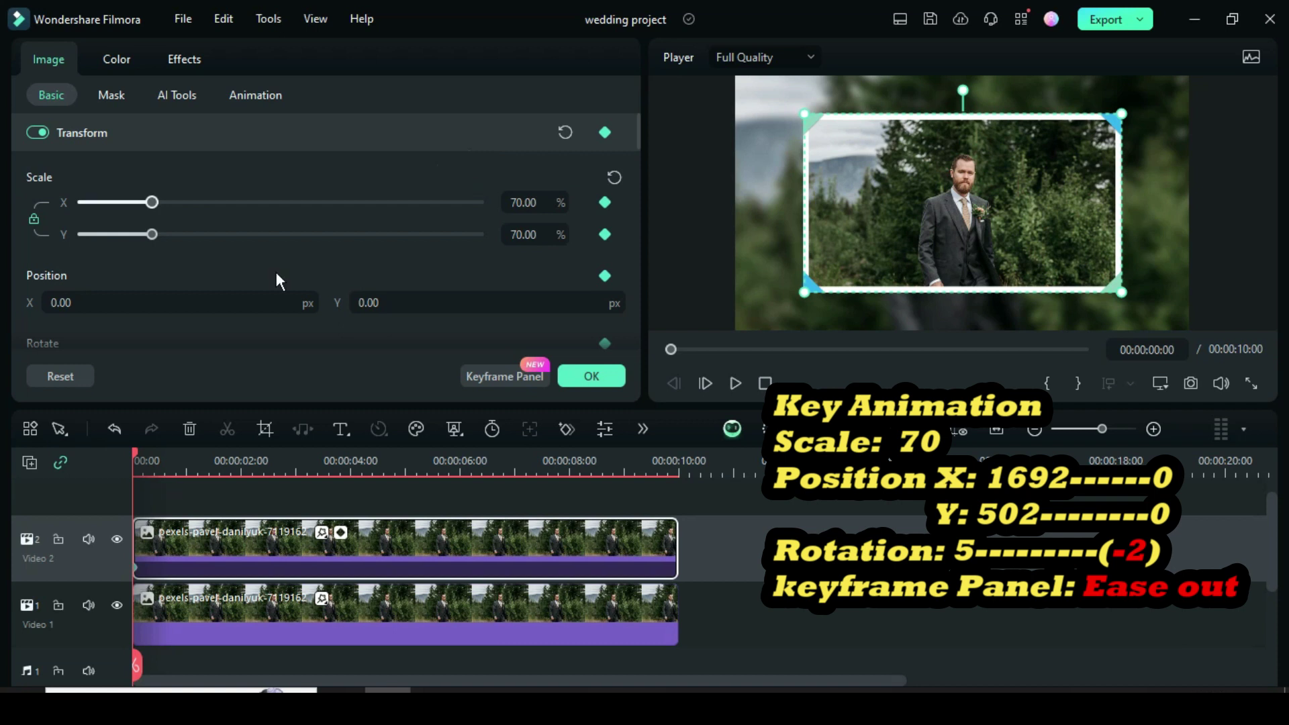
{"action": "double_click", "coordinate": [83, 303]}
{"action": "type", "text": "169"}
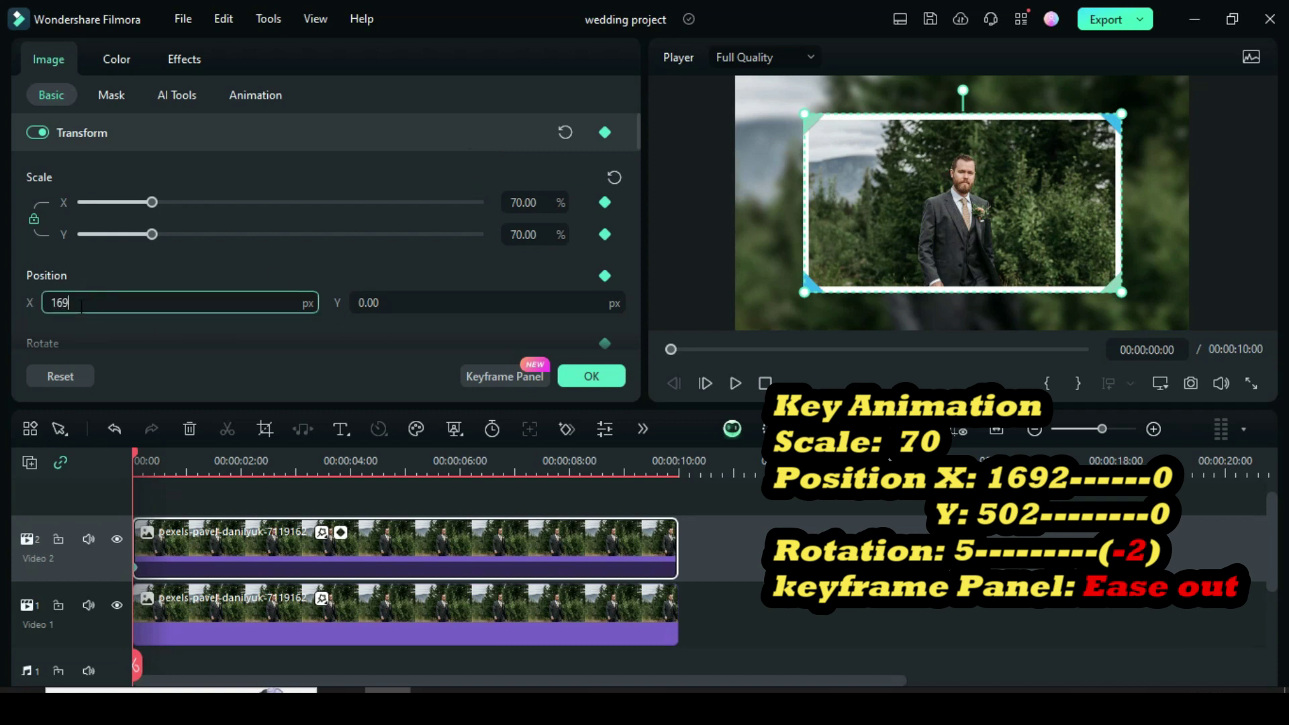
{"action": "type", "text": "2"}
{"action": "key", "text": "Return"}
{"action": "double_click", "coordinate": [408, 302]}
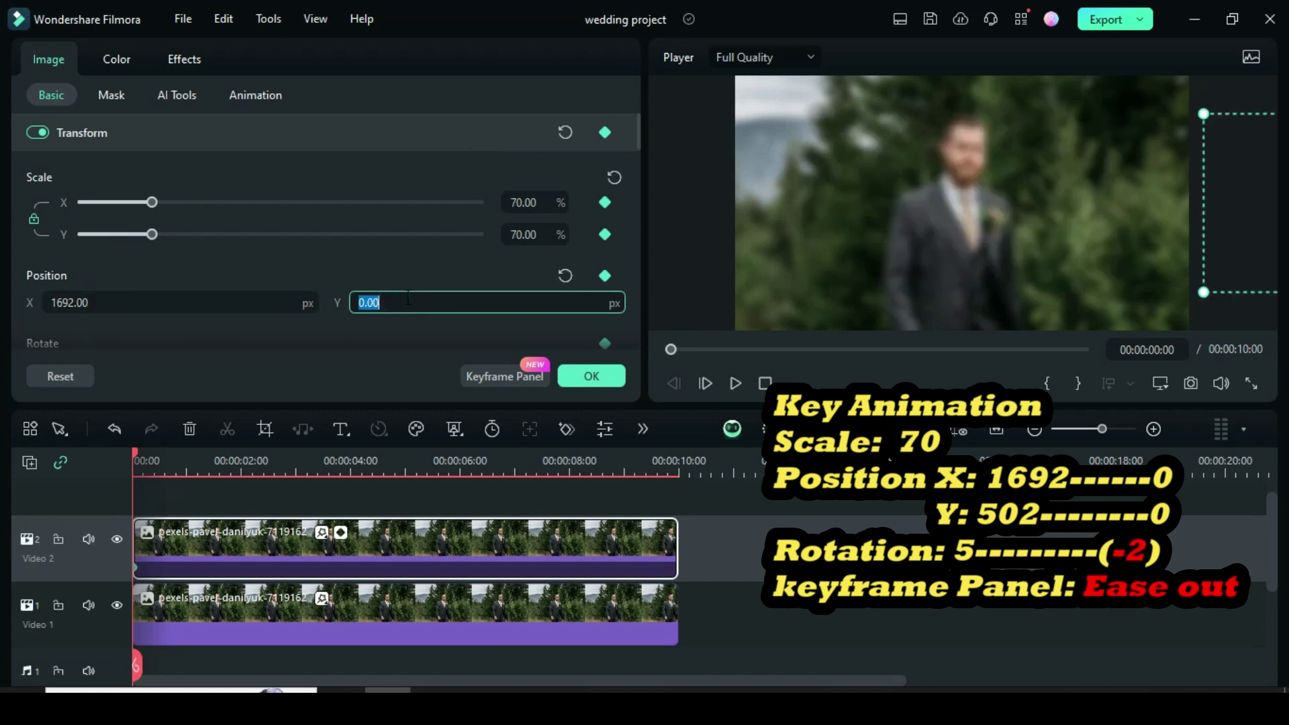
{"action": "type", "text": "502"}
{"action": "key", "text": "Return"}
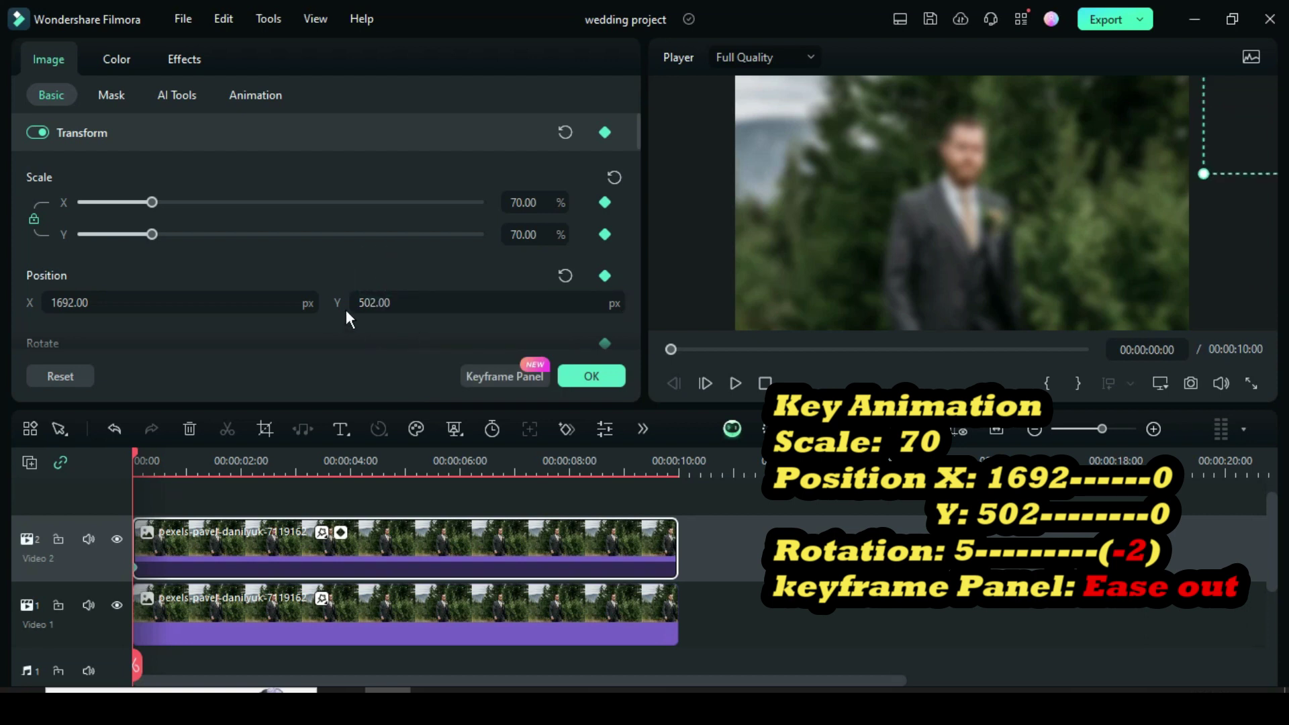
{"action": "scroll", "coordinate": [390, 267], "scroll_direction": "down", "scroll_amount": 2}
{"action": "scroll", "coordinate": [302, 272], "scroll_direction": "down", "scroll_amount": 2}
{"action": "double_click", "coordinate": [86, 256]}
{"action": "type", "text": "5"}
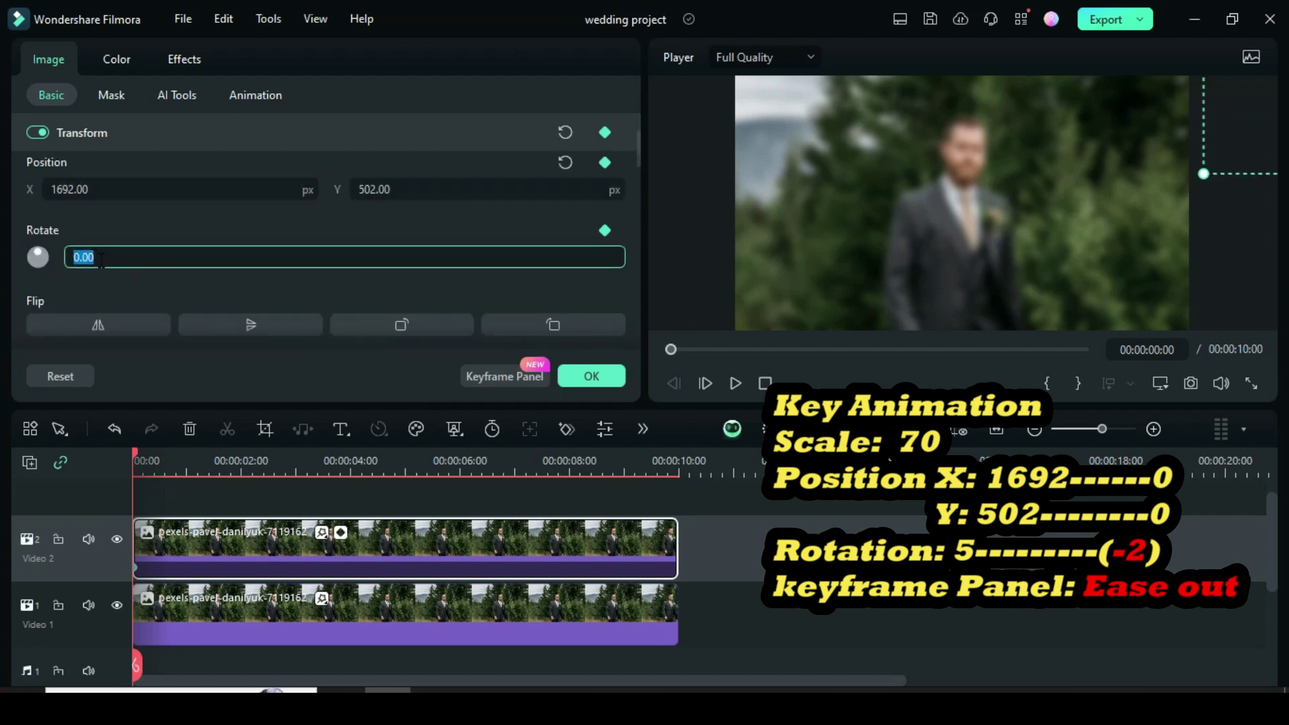
{"action": "key", "text": "Return"}
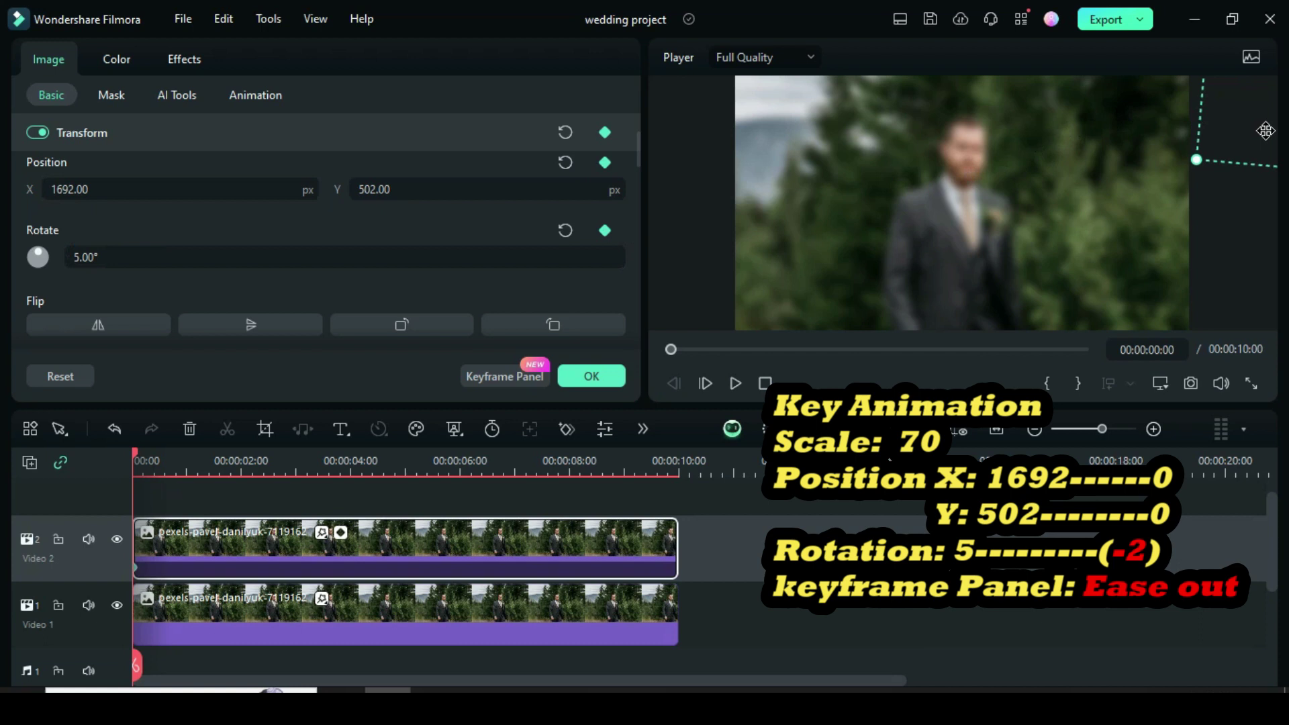
Step: Keyframe it at 2 s with position reset to centre and rotation -2°
{"action": "left_click_drag", "start_coordinate": [137, 459], "coordinate": [241, 481]}
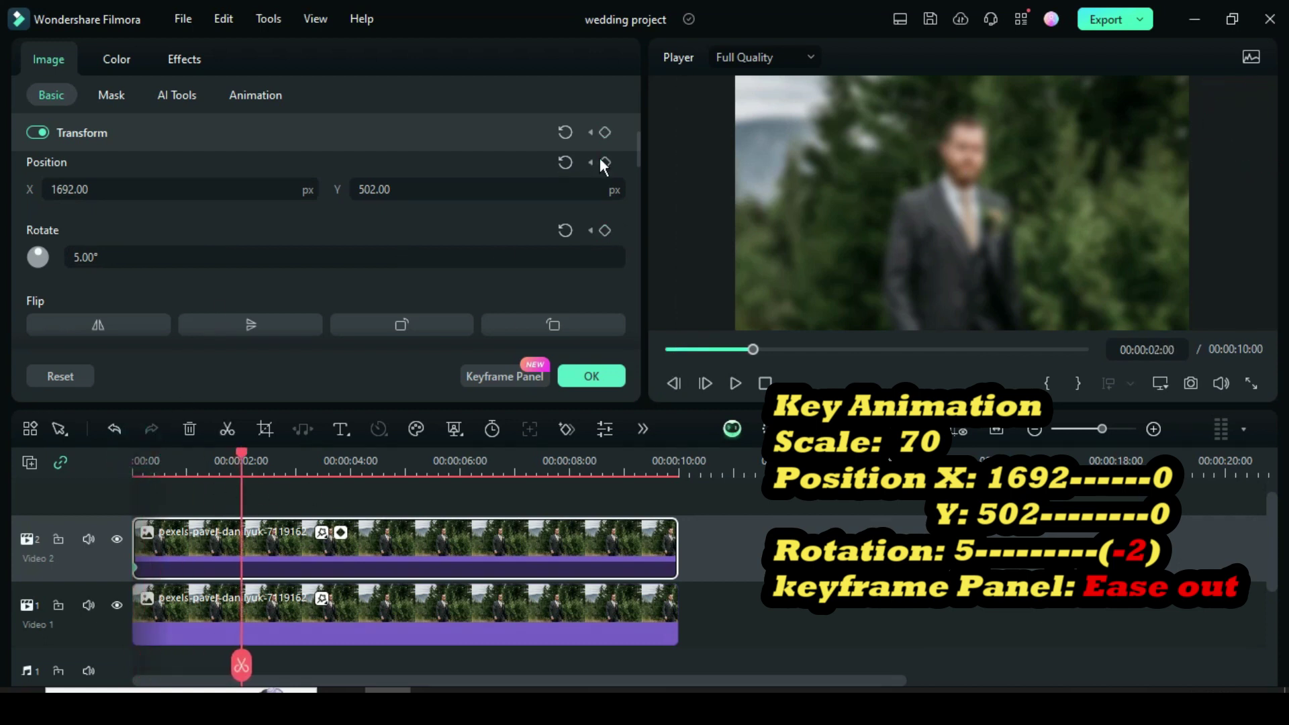
{"action": "scroll", "coordinate": [605, 151], "scroll_direction": "up", "scroll_amount": 2}
{"action": "left_click", "coordinate": [604, 132]}
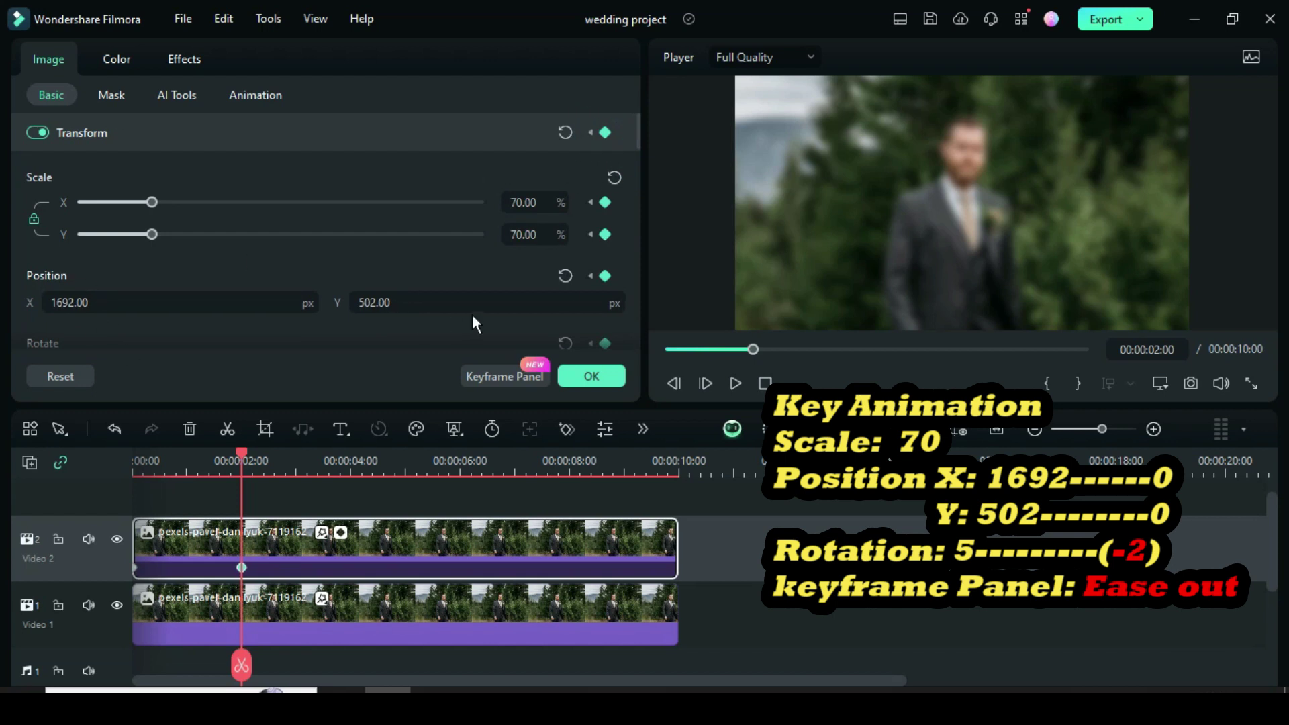
{"action": "left_click", "coordinate": [565, 276]}
{"action": "scroll", "coordinate": [488, 270], "scroll_direction": "down", "scroll_amount": 1}
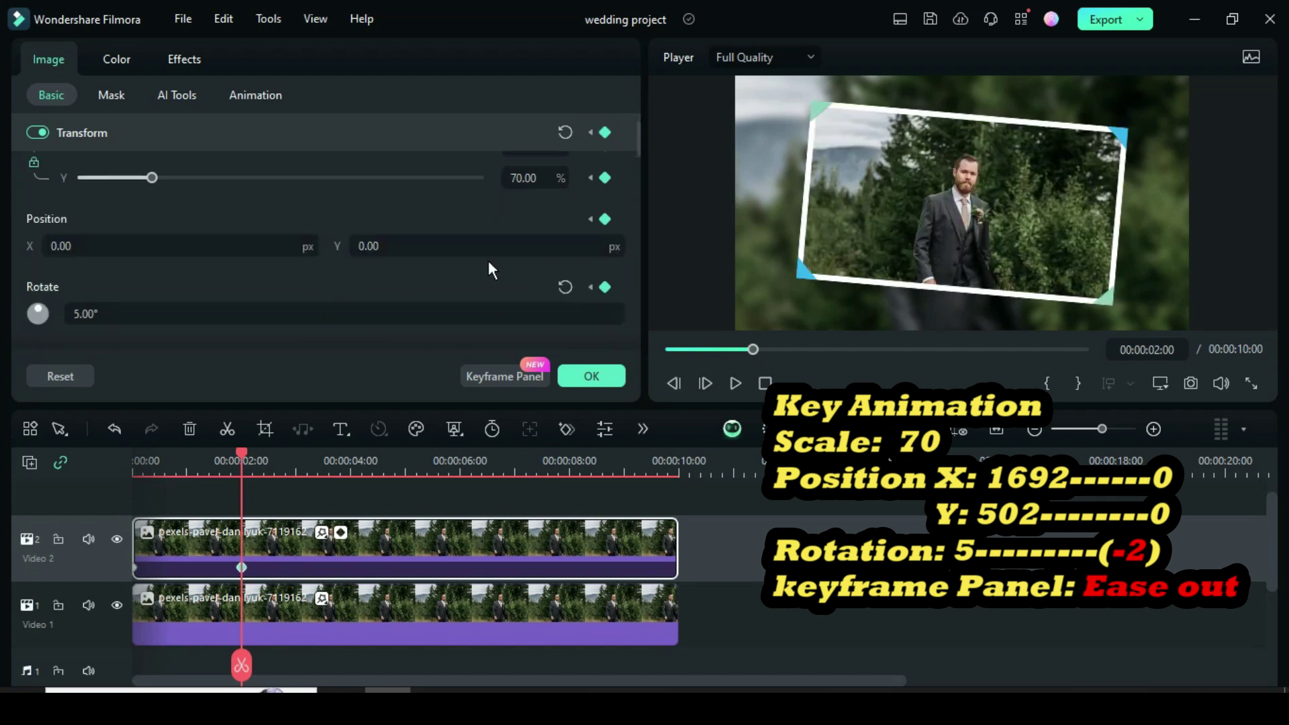
{"action": "scroll", "coordinate": [489, 270], "scroll_direction": "down", "scroll_amount": 1}
{"action": "left_click", "coordinate": [103, 259]}
{"action": "type", "text": "-2"}
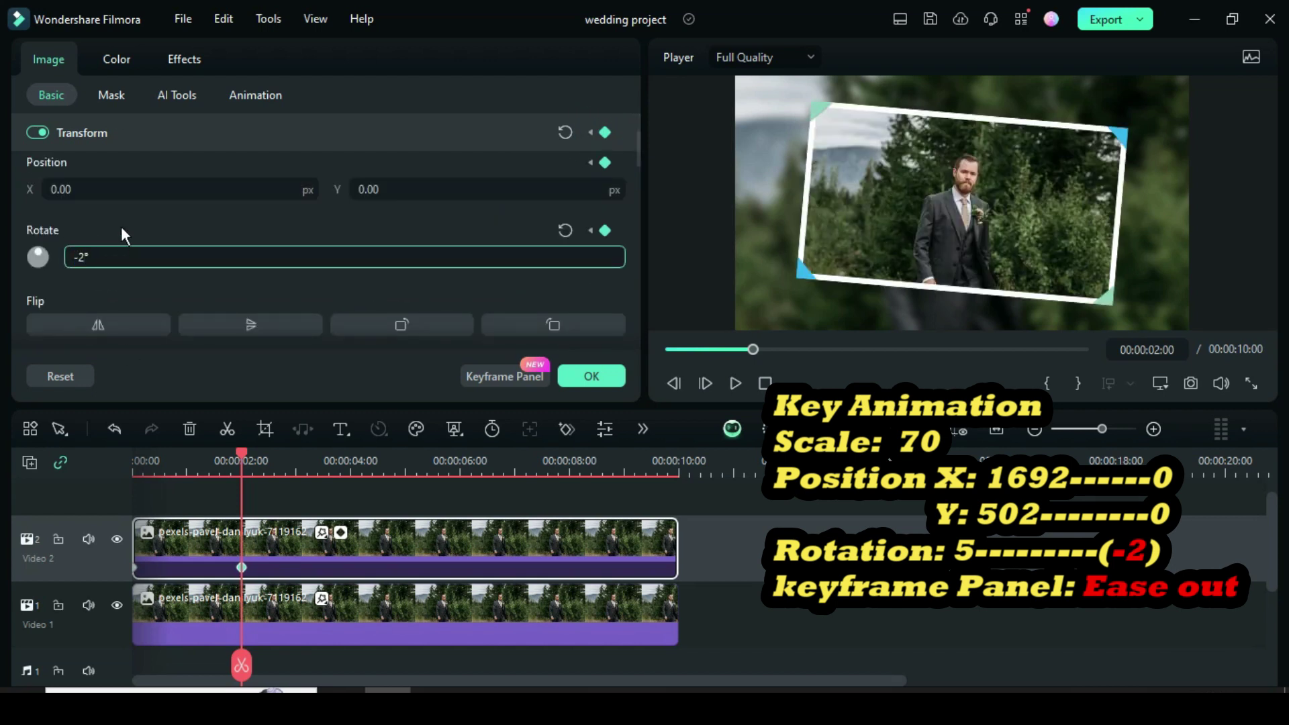
{"action": "key", "text": "Return"}
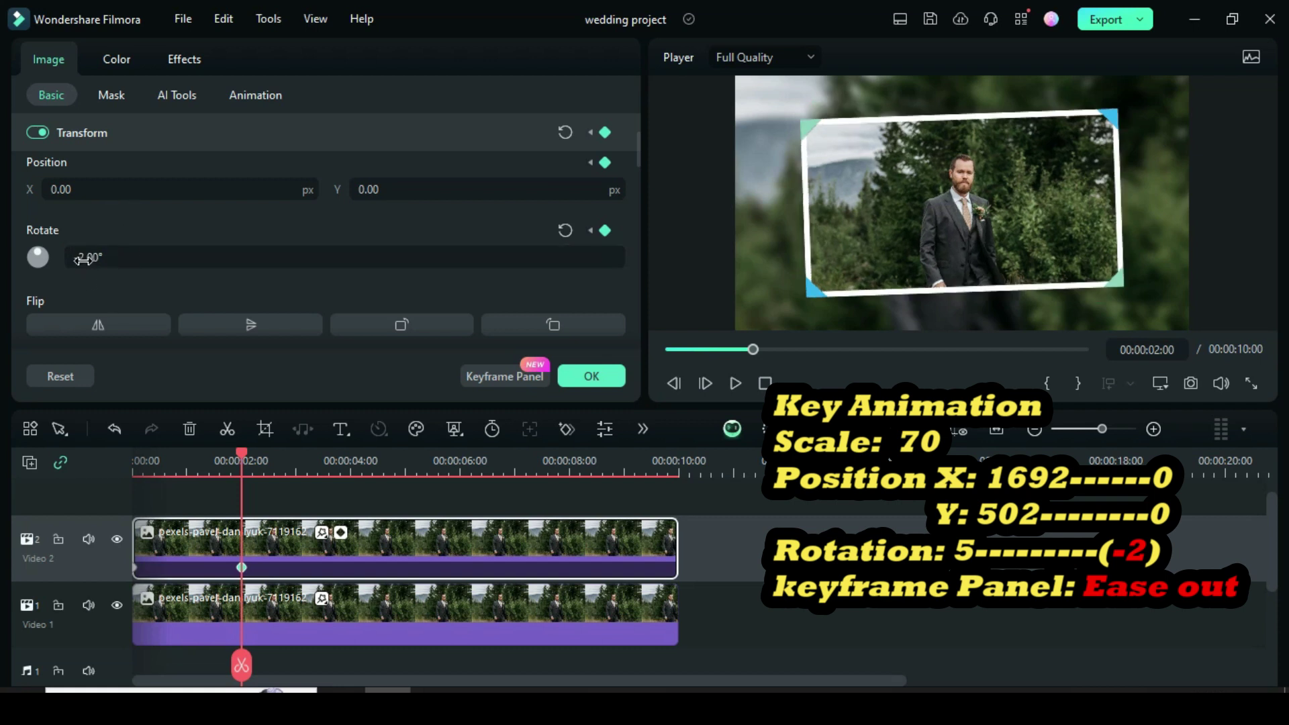
Step: Set the clip's keyframes, including the scale keyframe, to ease out
{"action": "left_click", "coordinate": [495, 375]}
{"action": "scroll", "coordinate": [462, 272], "scroll_direction": "up", "scroll_amount": 2}
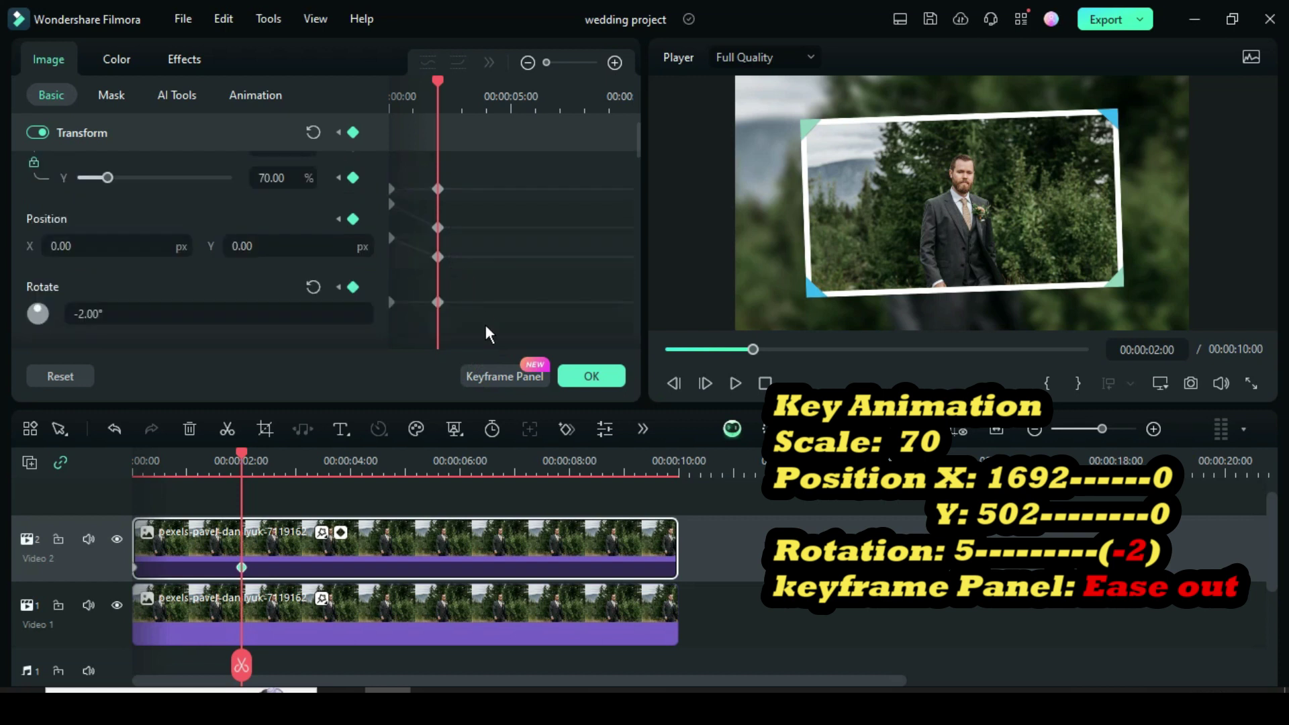
{"action": "left_click_drag", "start_coordinate": [477, 326], "coordinate": [379, 144]}
{"action": "right_click", "coordinate": [440, 195]}
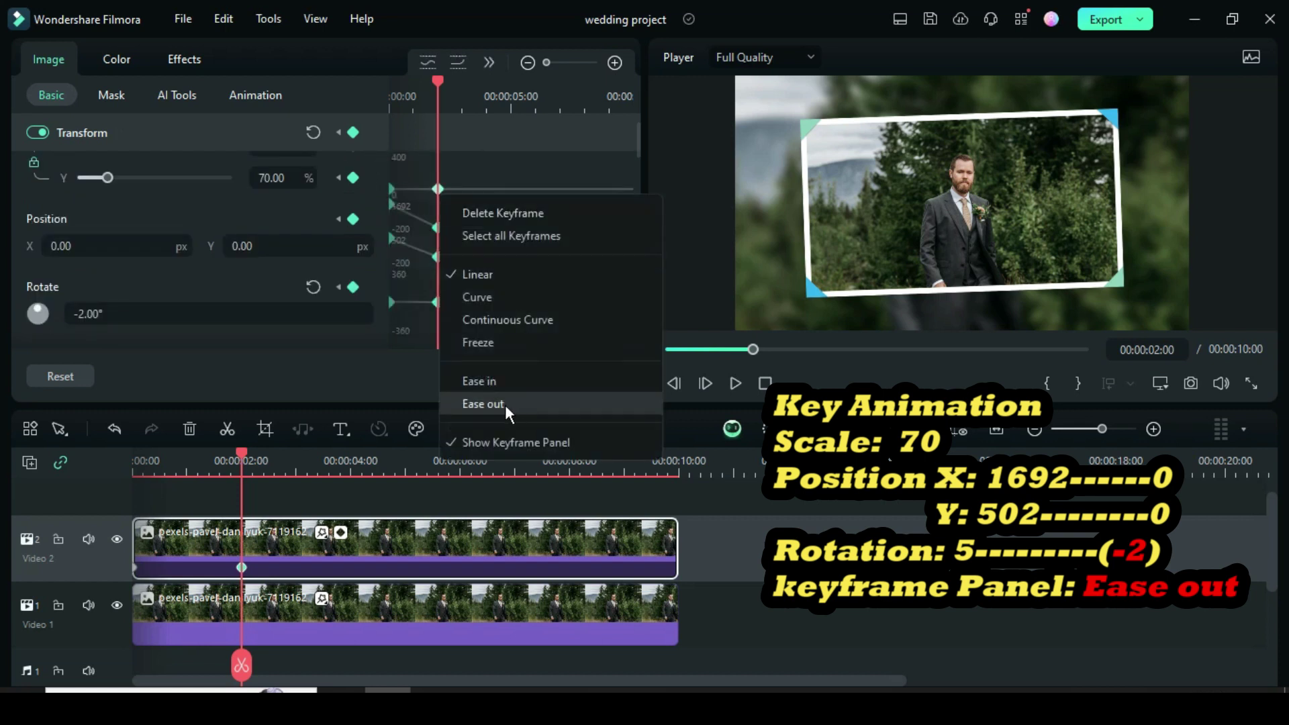
{"action": "left_click", "coordinate": [468, 403]}
{"action": "scroll", "coordinate": [488, 308], "scroll_direction": "up", "scroll_amount": 2}
{"action": "left_click", "coordinate": [438, 198]}
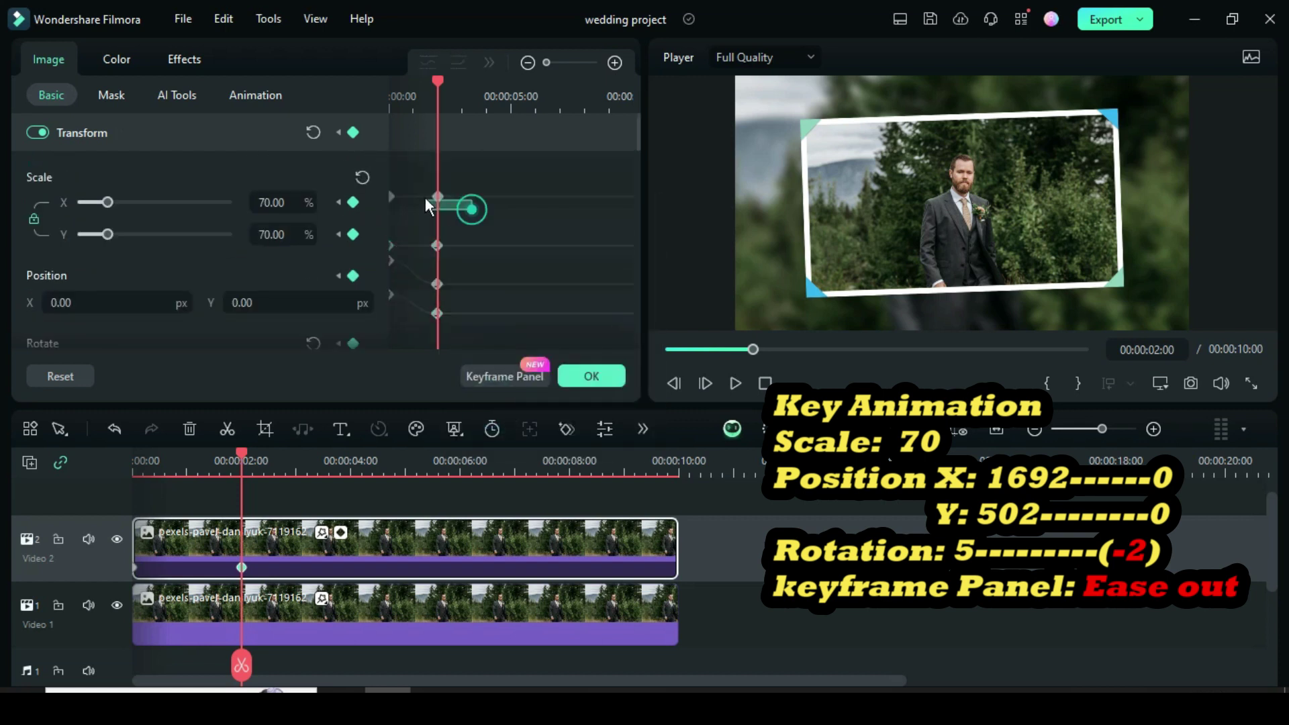
{"action": "right_click", "coordinate": [440, 198]}
{"action": "left_click", "coordinate": [493, 405]}
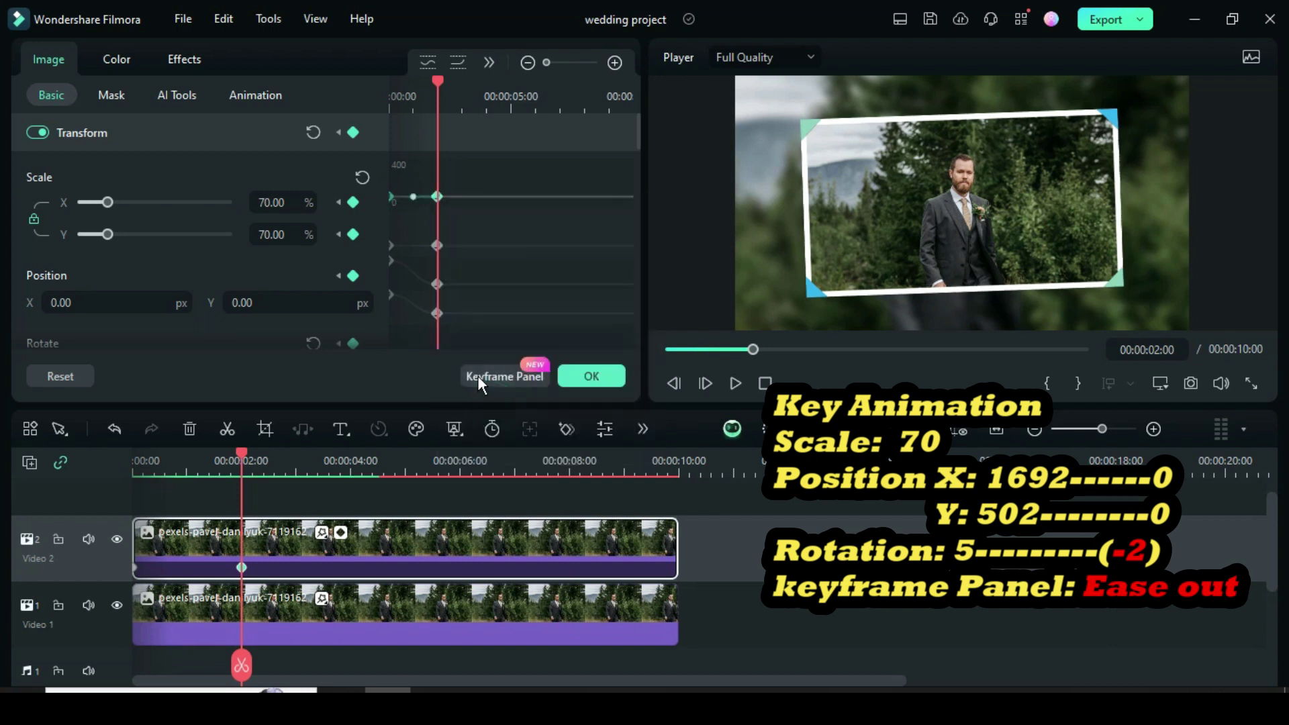
{"action": "left_click", "coordinate": [478, 376]}
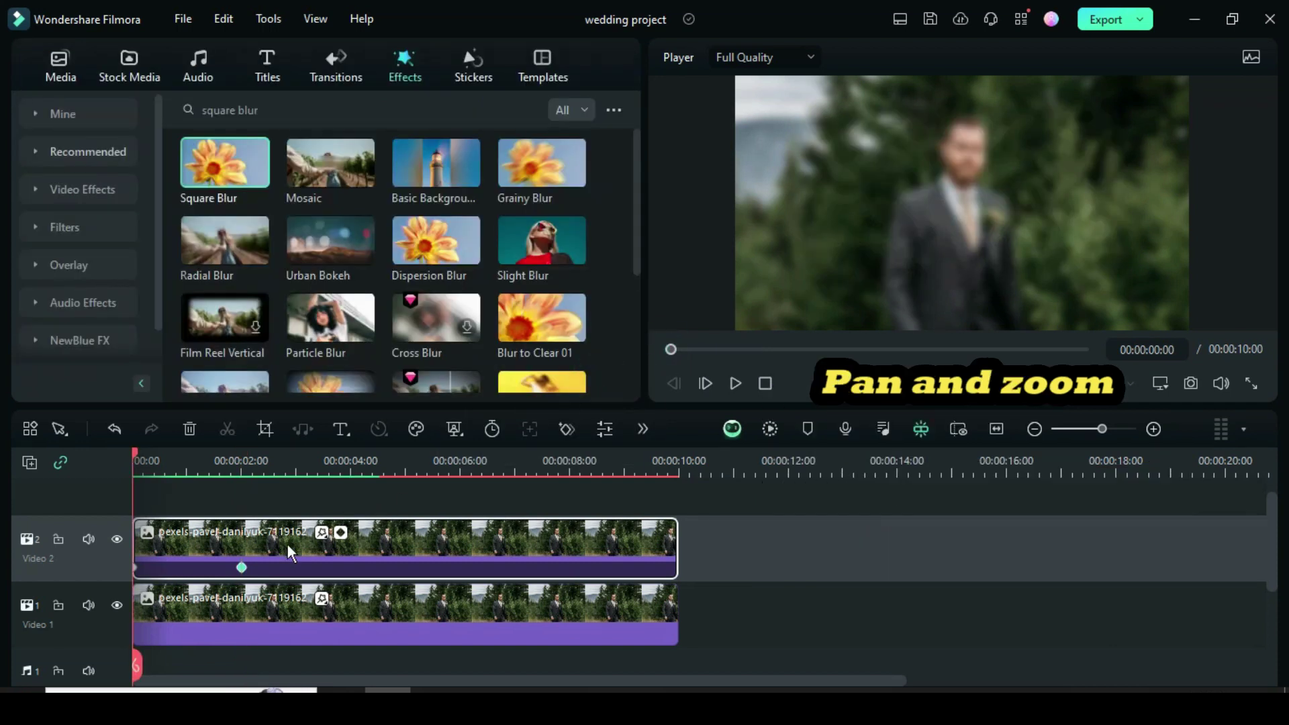
Step: Choose a 16:9 crop ratio and fit the Pan & Zoom End rectangle around the groom
{"action": "left_click", "coordinate": [267, 430]}
{"action": "left_click", "coordinate": [211, 603]}
{"action": "left_click", "coordinate": [174, 358]}
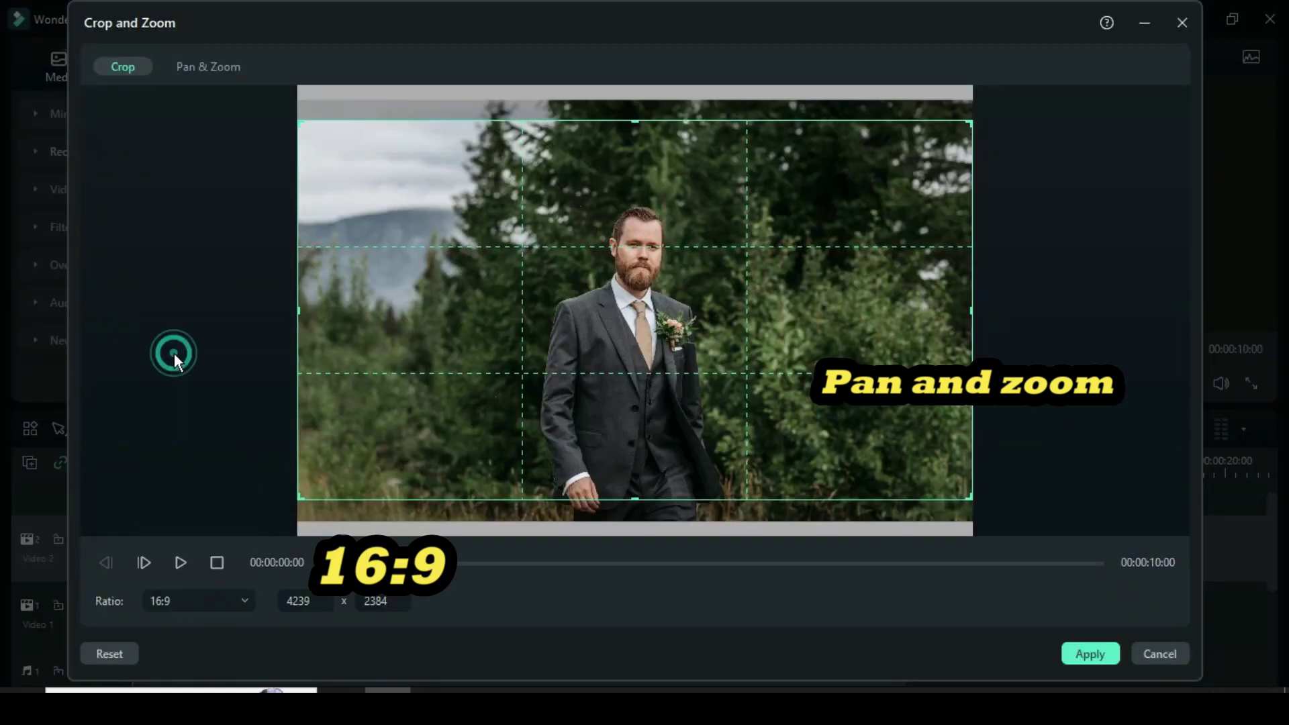
{"action": "left_click", "coordinate": [197, 69]}
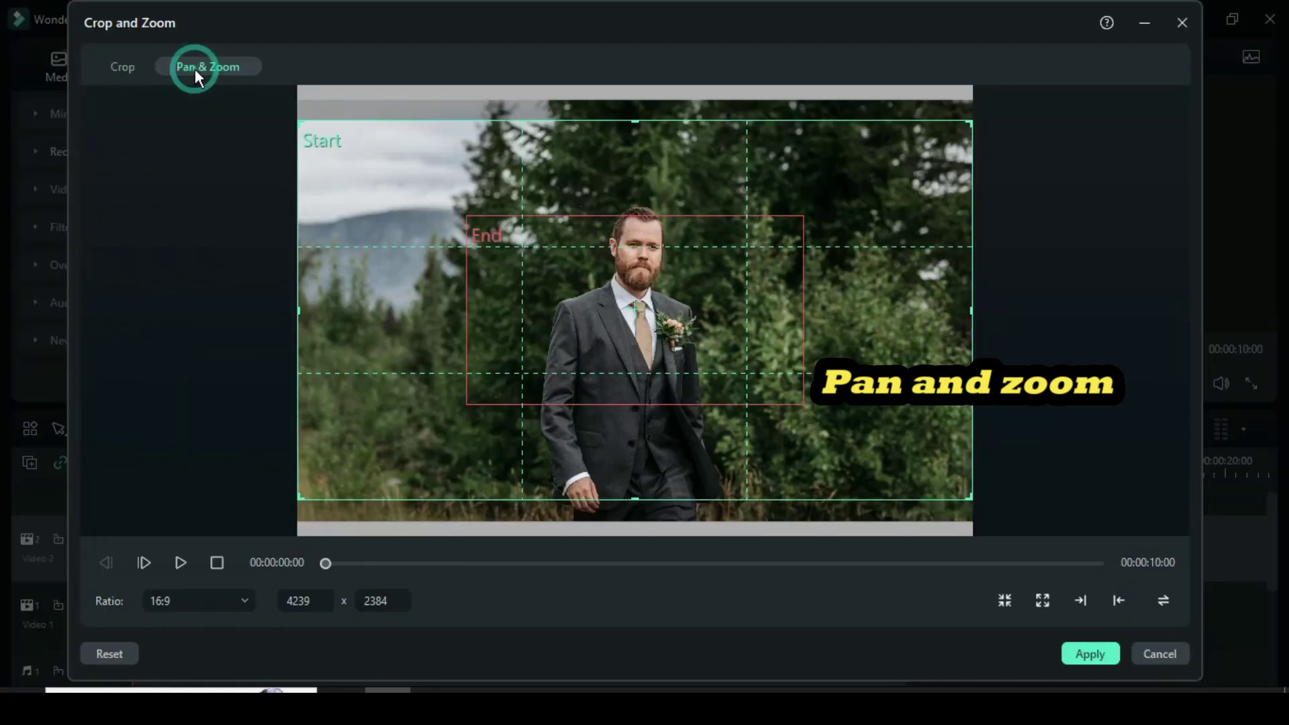
{"action": "left_click", "coordinate": [542, 274]}
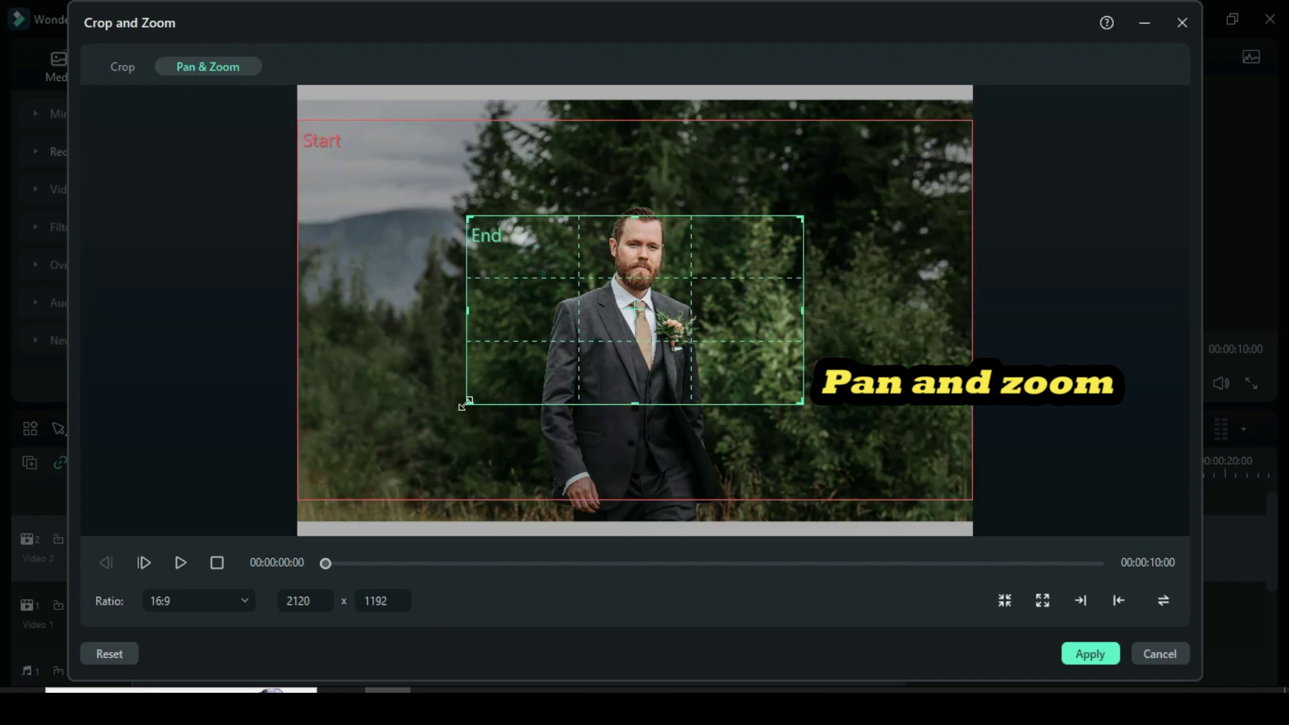
{"action": "left_click_drag", "start_coordinate": [466, 403], "coordinate": [376, 454]}
{"action": "left_click_drag", "start_coordinate": [802, 217], "coordinate": [891, 167]}
{"action": "left_click_drag", "start_coordinate": [762, 257], "coordinate": [766, 258]}
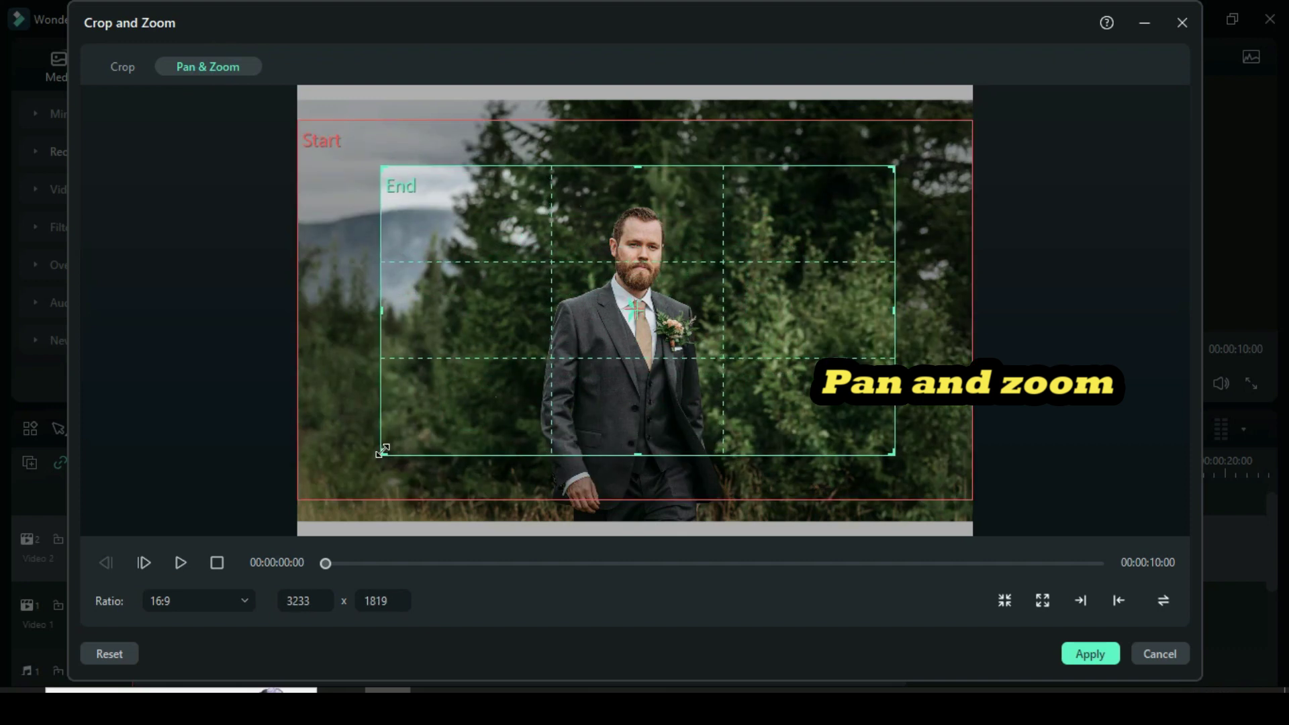
{"action": "left_click_drag", "start_coordinate": [383, 451], "coordinate": [393, 447]}
{"action": "left_click_drag", "start_coordinate": [708, 303], "coordinate": [704, 307]}
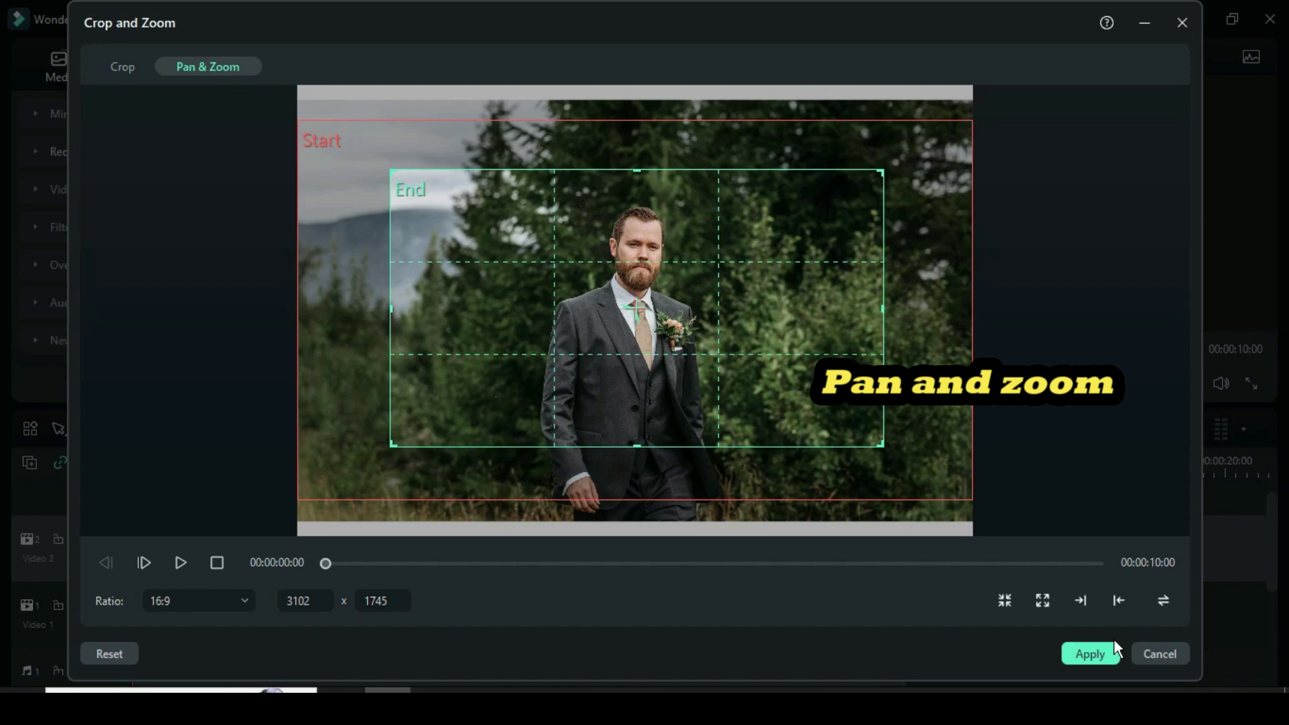
Step: Apply the pan and zoom, render a preview, and play it back
{"action": "left_click", "coordinate": [1091, 655]}
{"action": "left_click", "coordinate": [770, 429]}
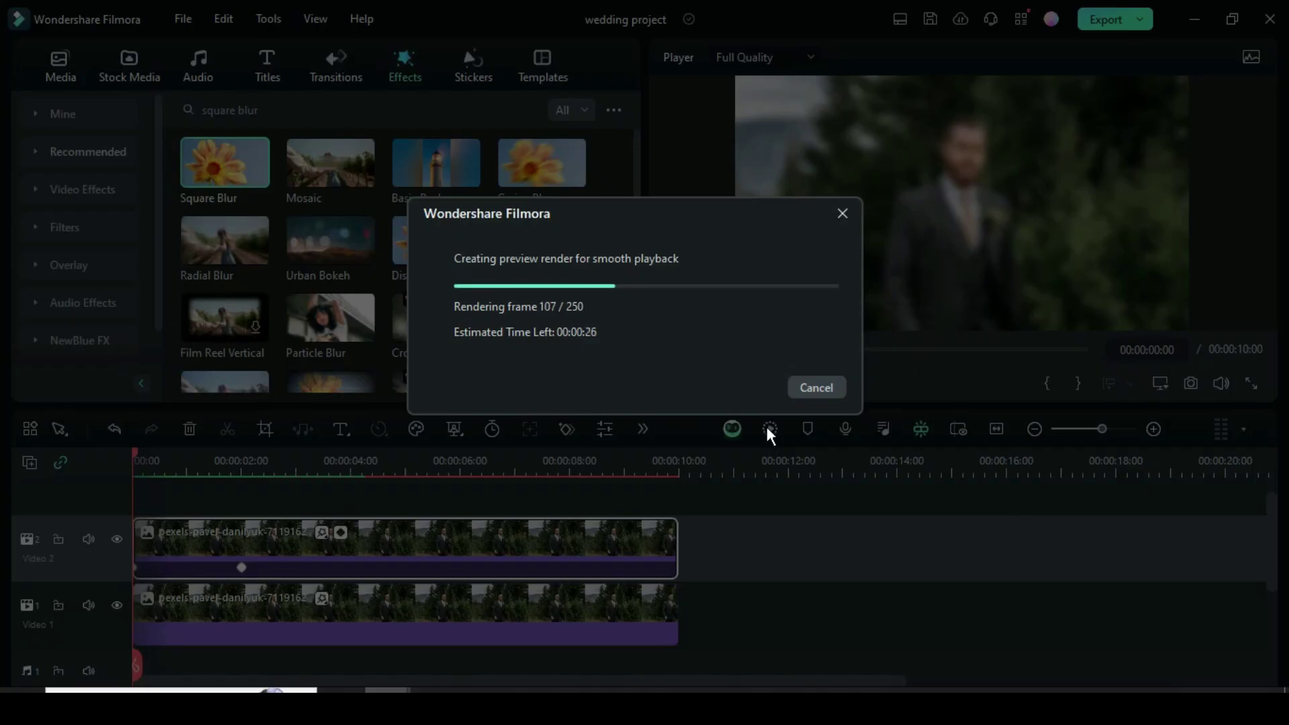
{"action": "left_click", "coordinate": [735, 384]}
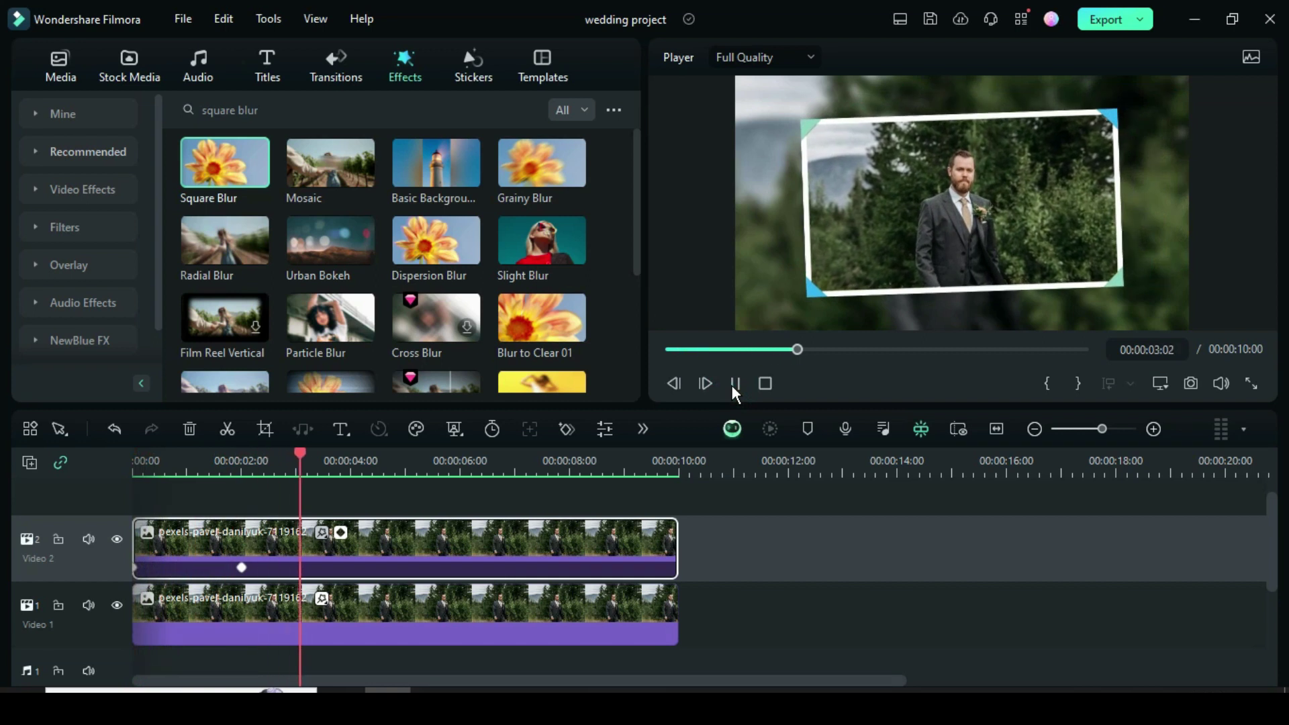
{"action": "left_click", "coordinate": [734, 384]}
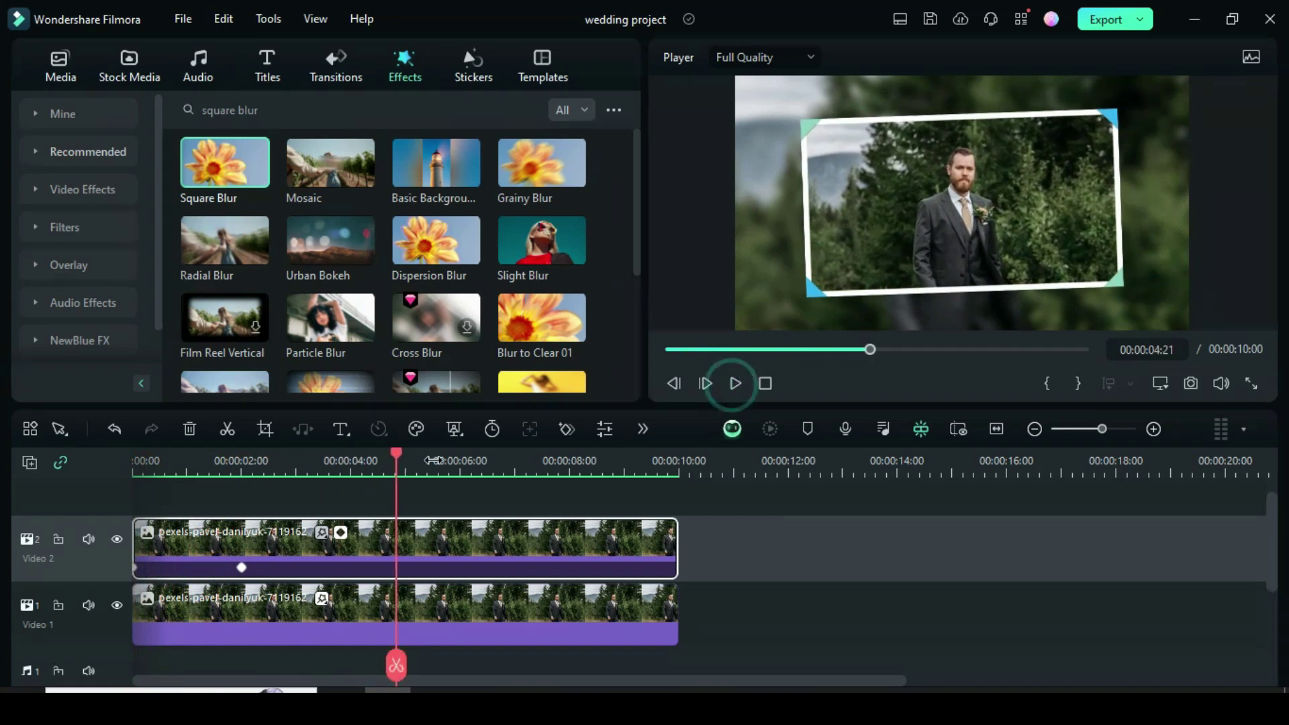
Step: Move the playhead to 4 s and copy the framed and blurred groom clips
{"action": "left_click", "coordinate": [372, 462]}
{"action": "left_click_drag", "start_coordinate": [373, 462], "coordinate": [351, 461]}
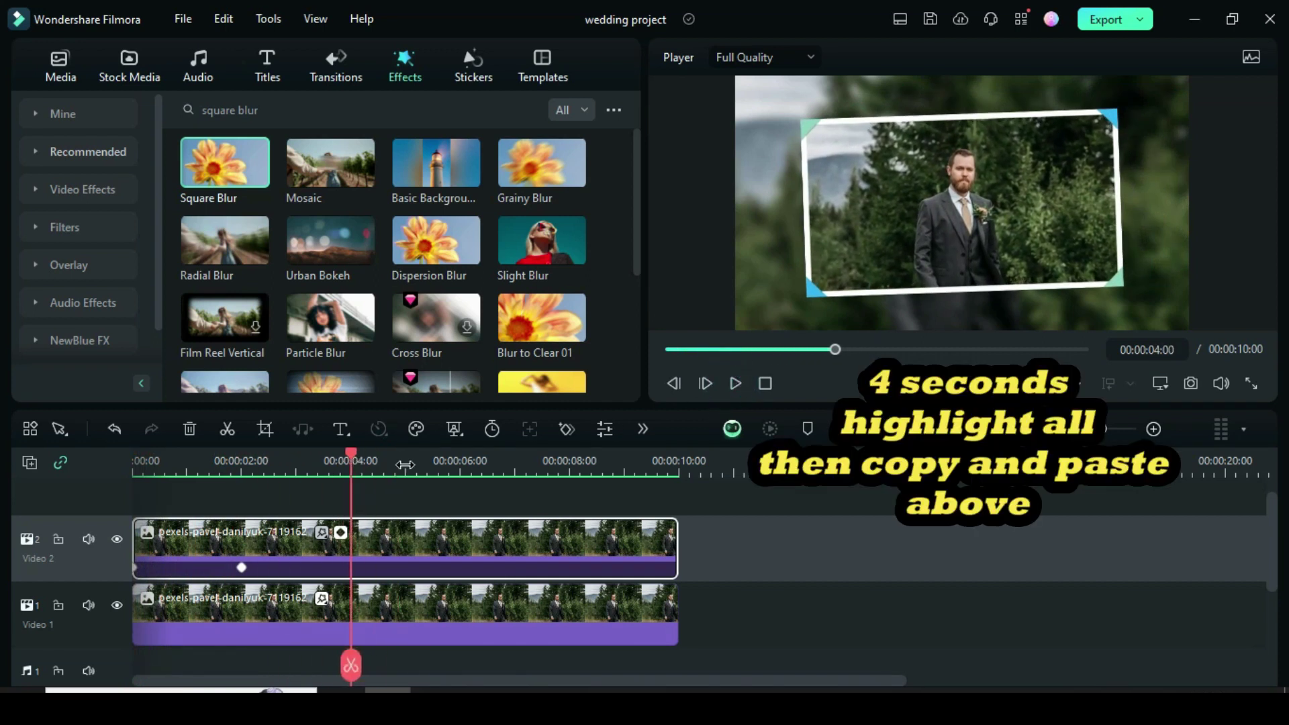
{"action": "left_click_drag", "start_coordinate": [745, 630], "coordinate": [576, 560]}
{"action": "right_click", "coordinate": [524, 544]}
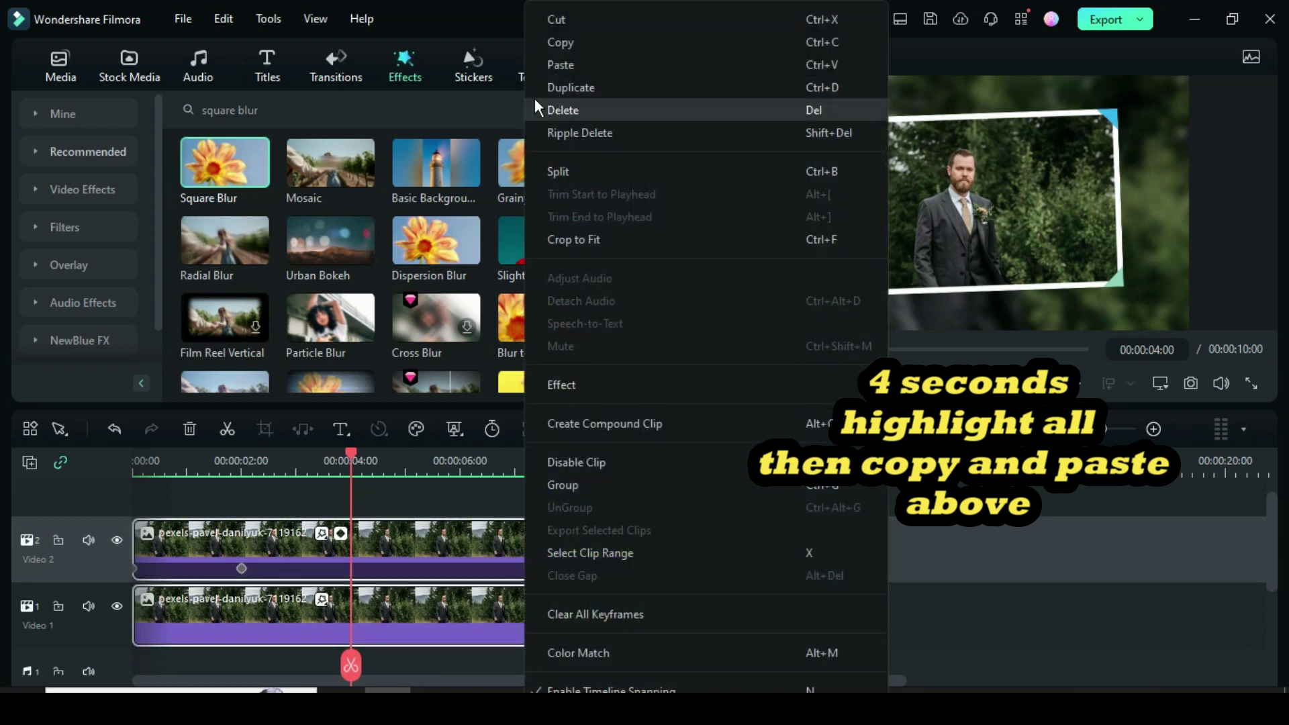
{"action": "left_click", "coordinate": [561, 42]}
Step: Paste the copies onto new Video 3 and Video 4 tracks at 4 s and enlarge the tracks
{"action": "left_click", "coordinate": [30, 462]}
{"action": "left_click", "coordinate": [63, 489]}
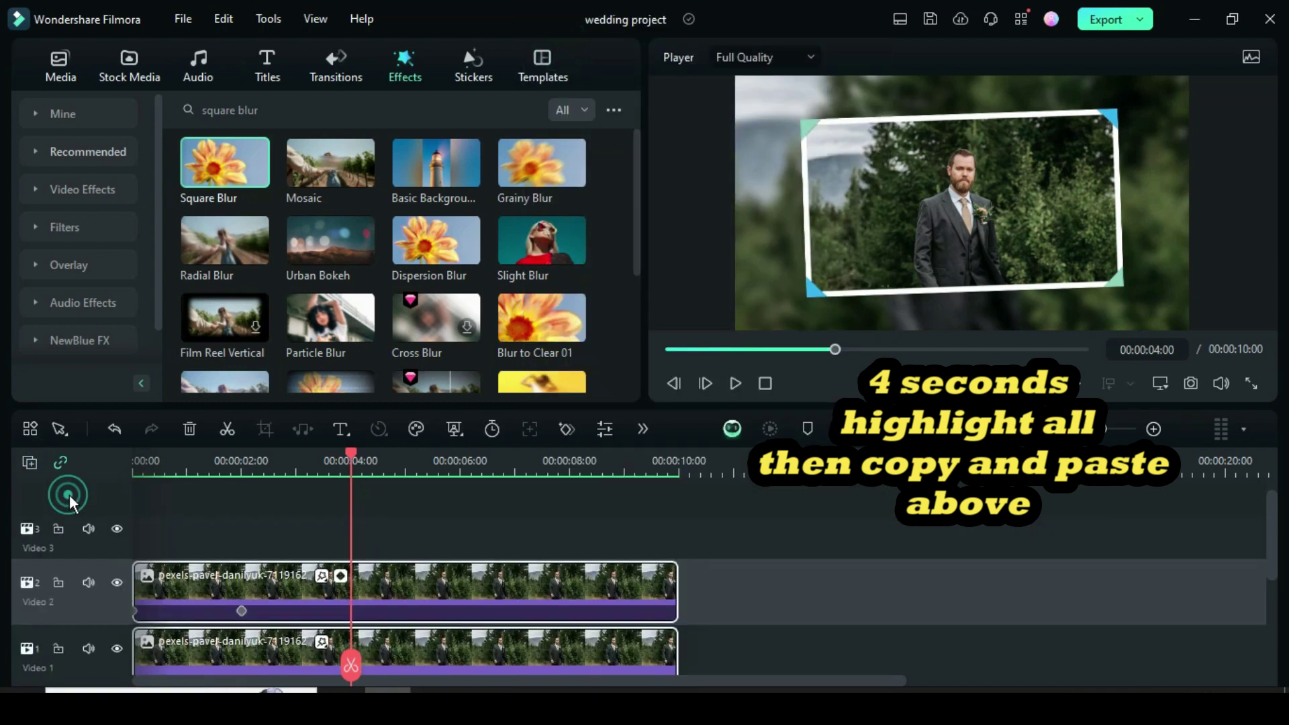
{"action": "right_click", "coordinate": [359, 534]}
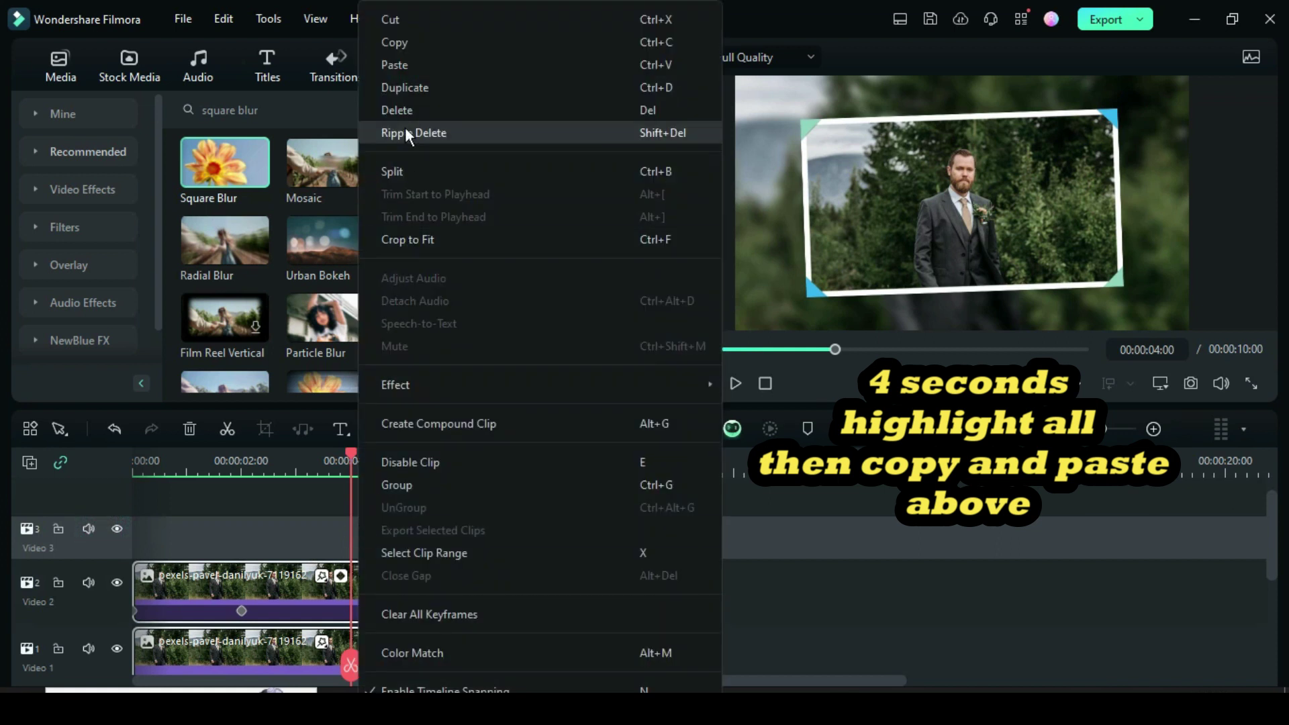
{"action": "left_click", "coordinate": [416, 60]}
{"action": "left_click", "coordinate": [25, 460]}
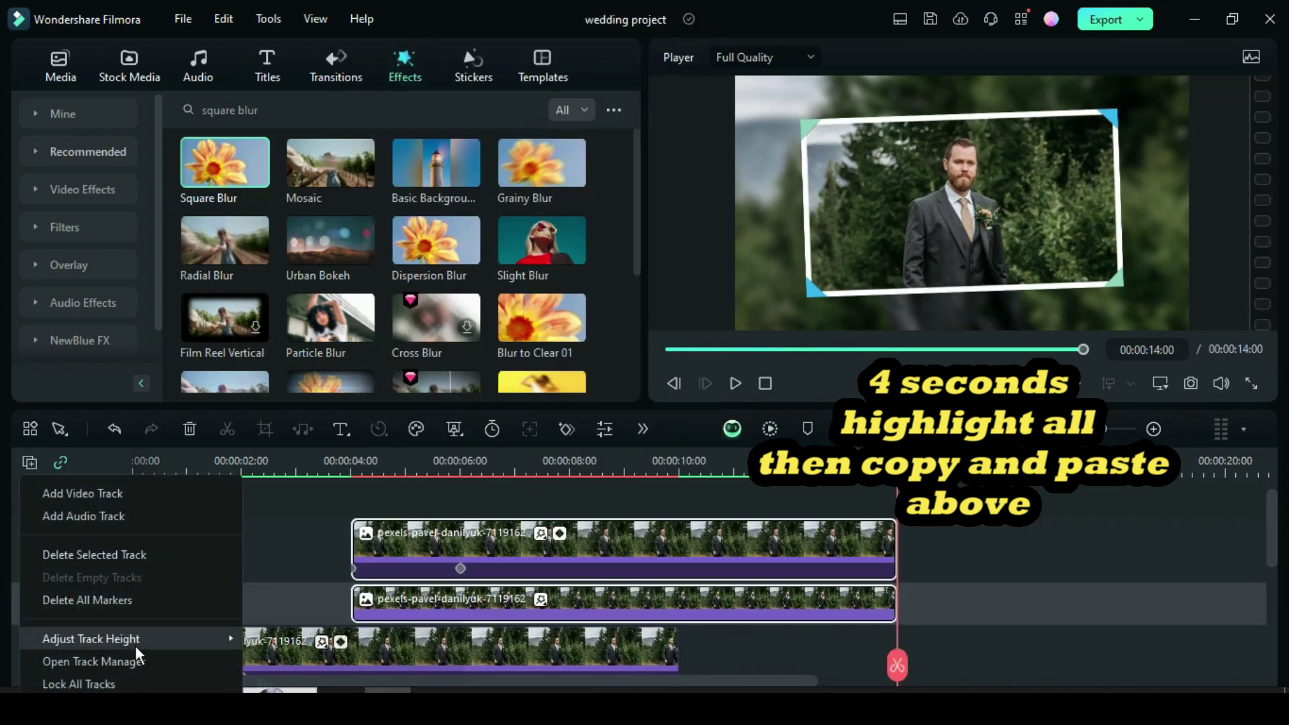
{"action": "left_click", "coordinate": [284, 656]}
{"action": "left_click", "coordinate": [217, 464]}
{"action": "left_click", "coordinate": [342, 466]}
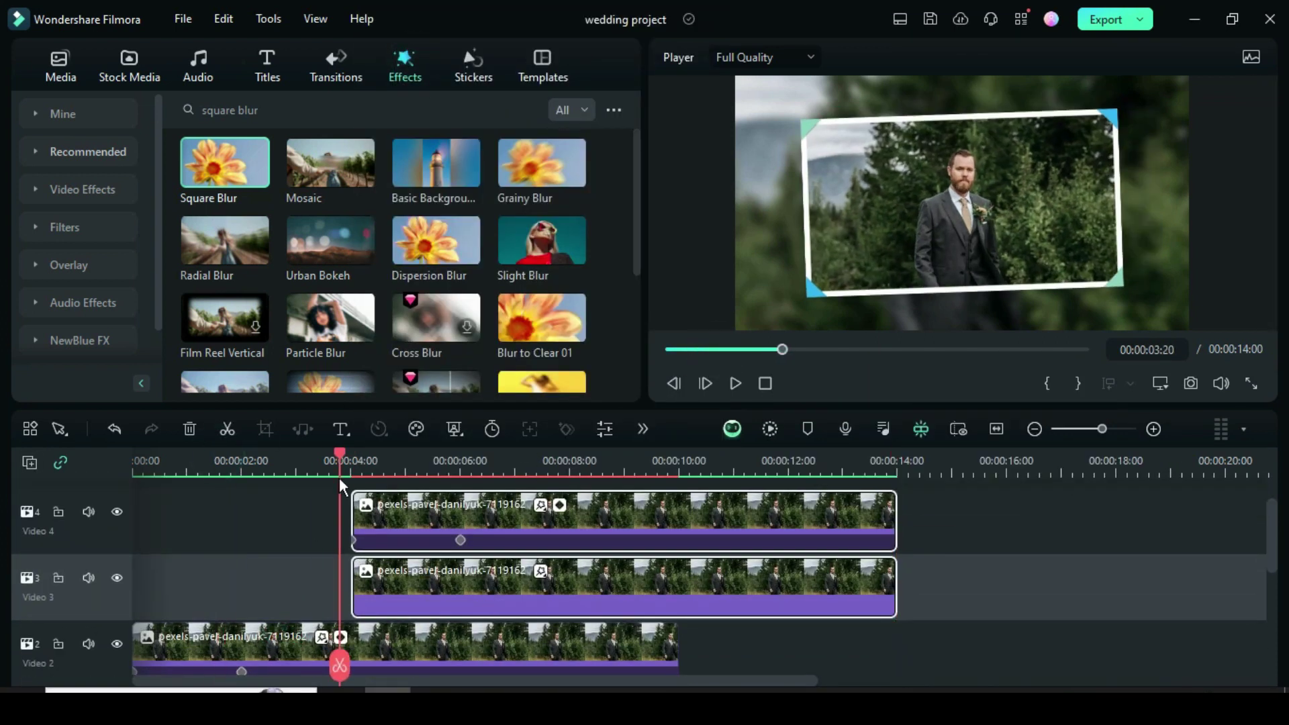
Step: Alt-drag the bride-by-the-fence photo from Media onto the Video 4 and Video 3 clips
{"action": "left_click", "coordinate": [60, 65]}
{"action": "mouse_move", "coordinate": [329, 198]}
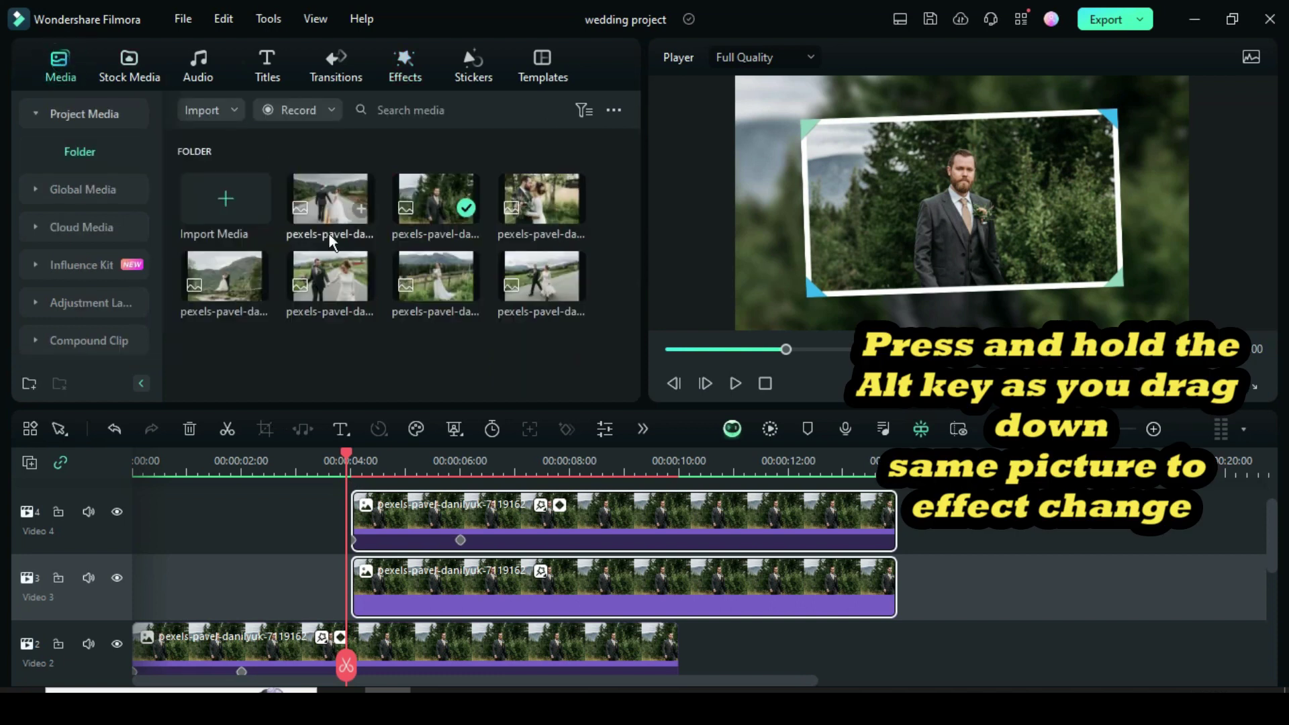
{"action": "left_click_drag", "start_coordinate": [443, 277], "coordinate": [459, 533]}
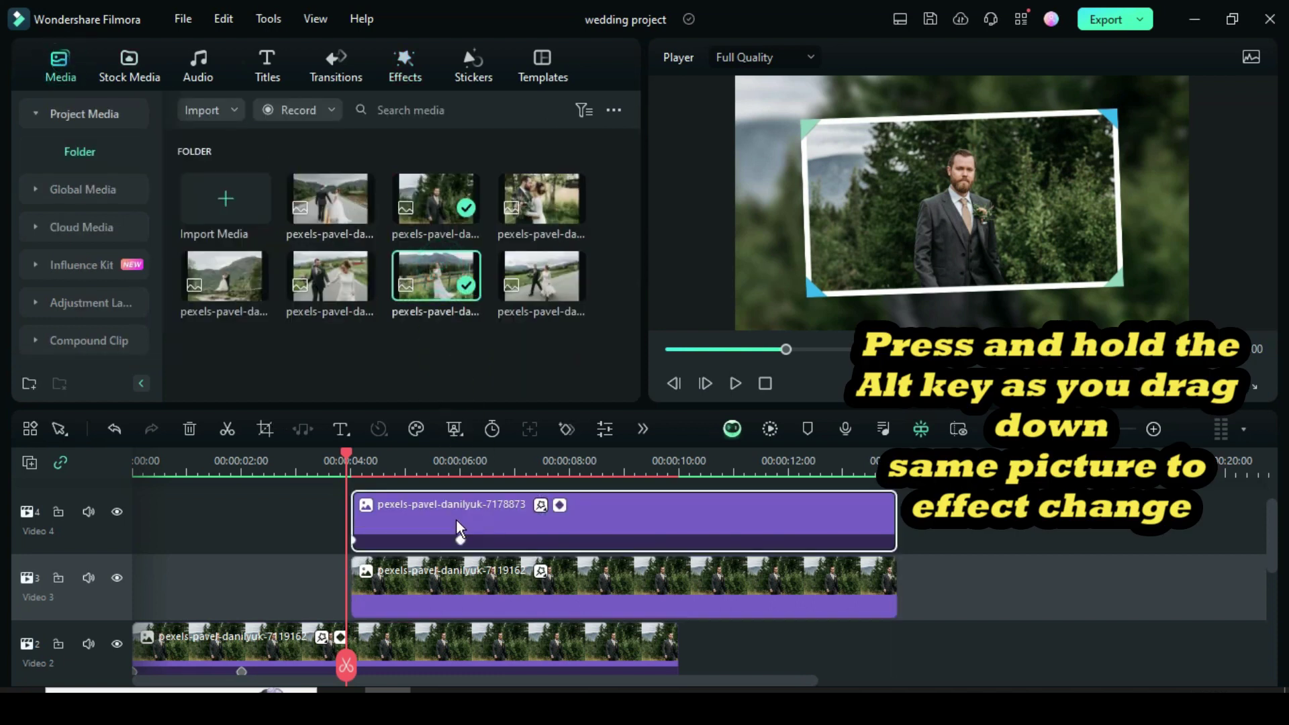
{"action": "left_click", "coordinate": [469, 585]}
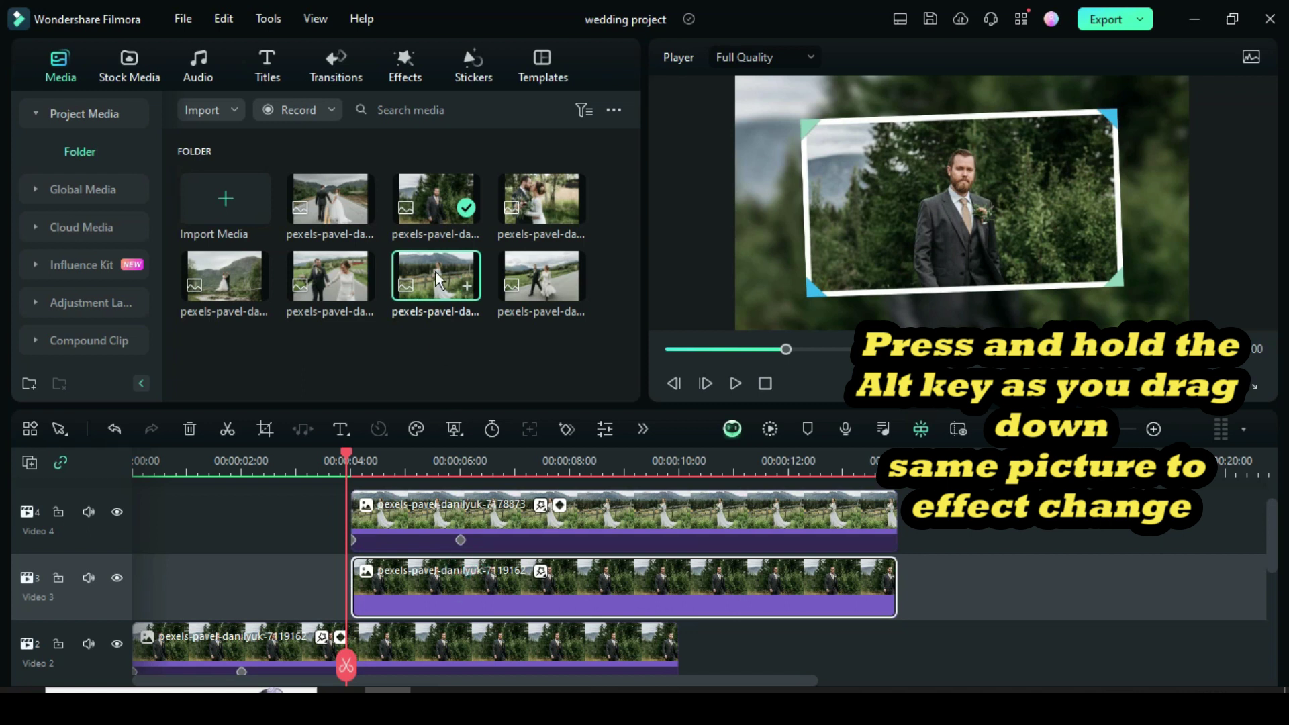
{"action": "left_click_drag", "start_coordinate": [436, 277], "coordinate": [459, 604]}
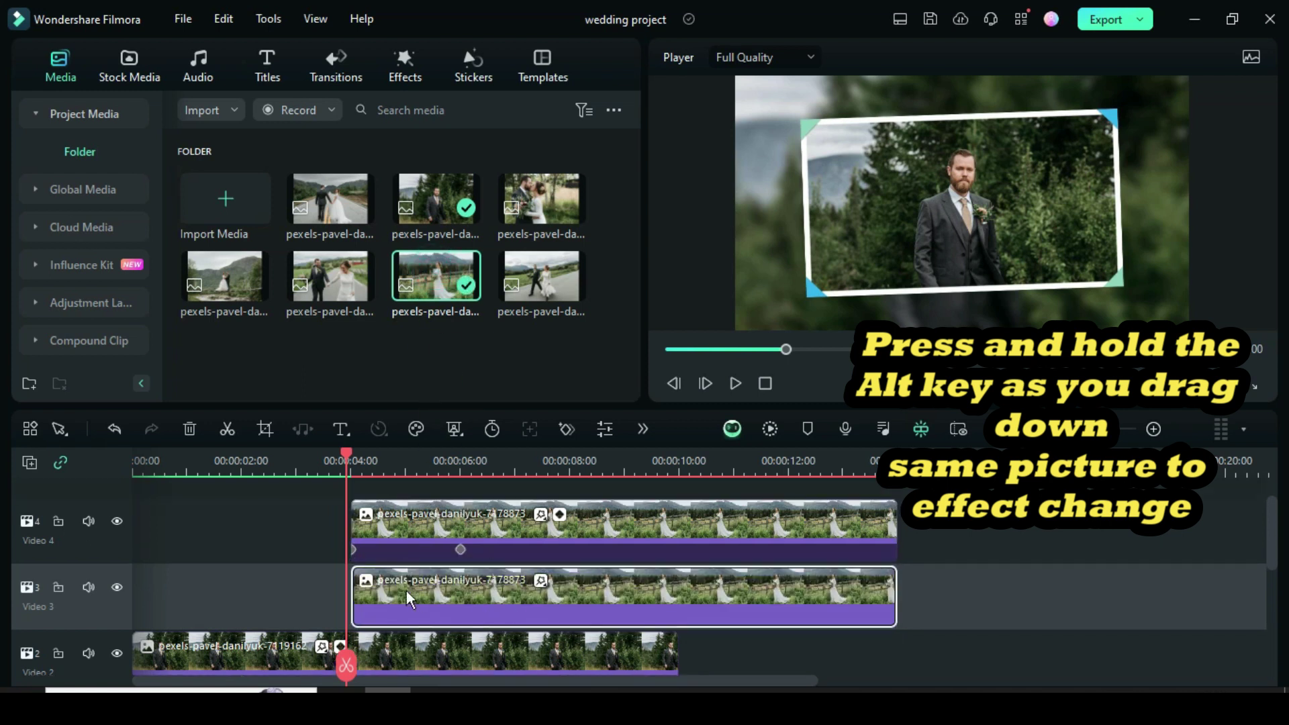
{"action": "double_click", "coordinate": [407, 595]}
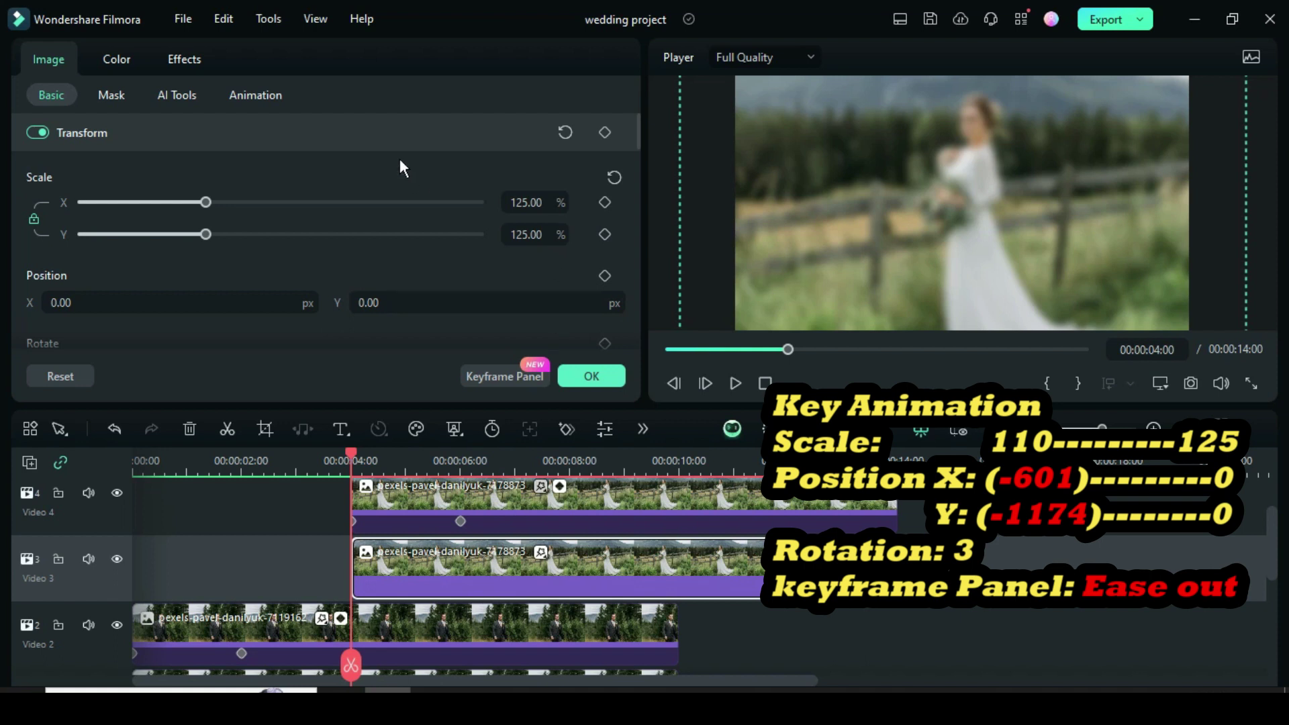
Step: Add a 4 s transform keyframe: scale 110, X -601, Y -1174, rotate 3
{"action": "left_click", "coordinate": [606, 134]}
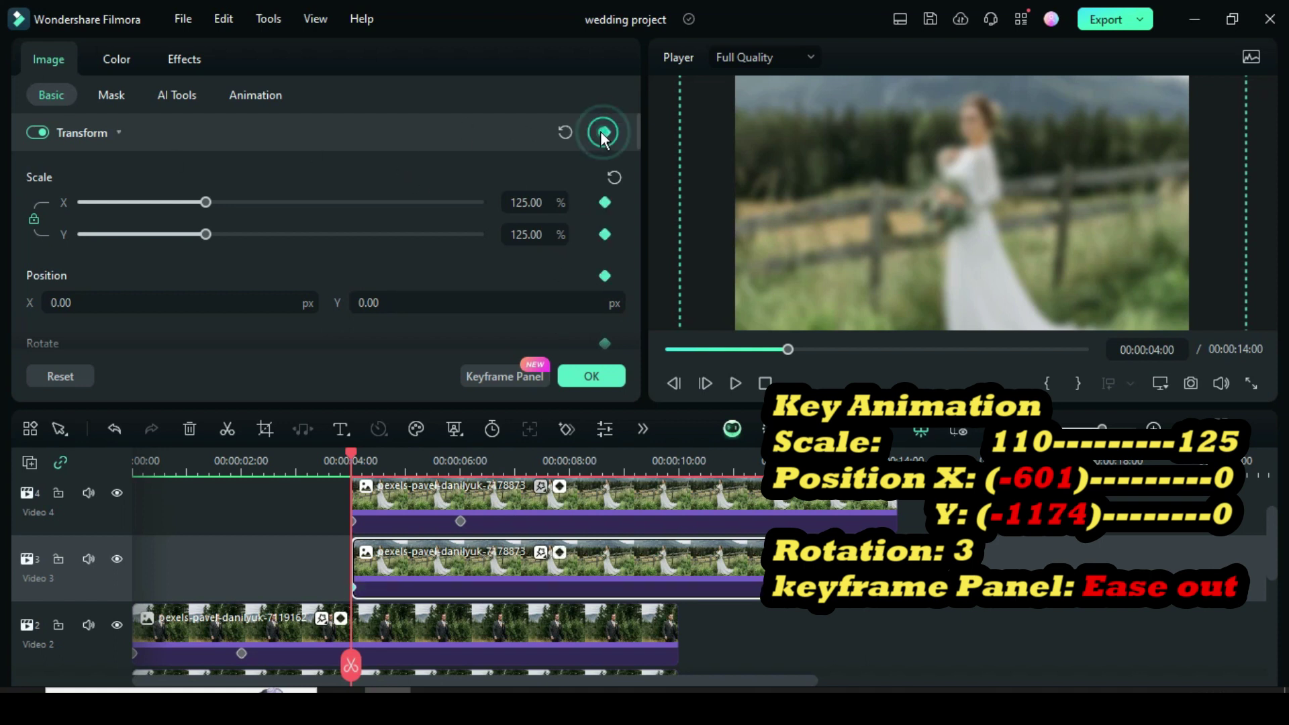
{"action": "left_click", "coordinate": [528, 203]}
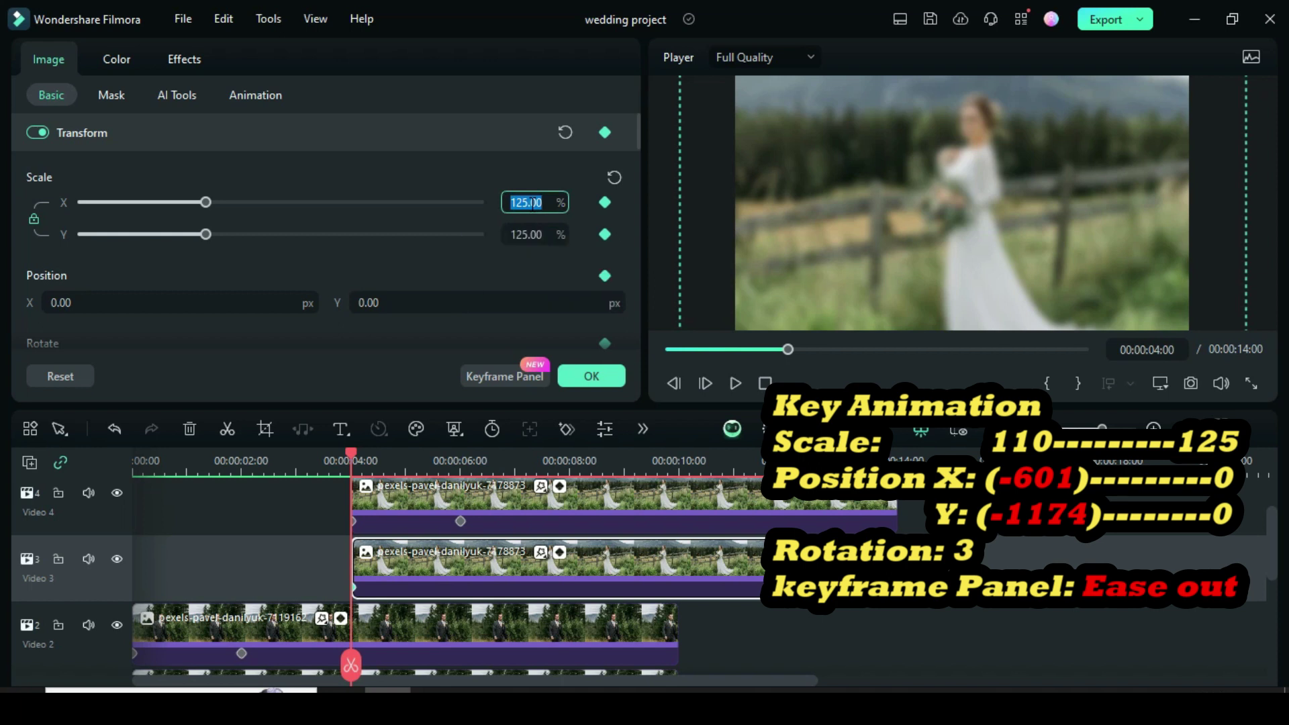
{"action": "left_click", "coordinate": [470, 188]}
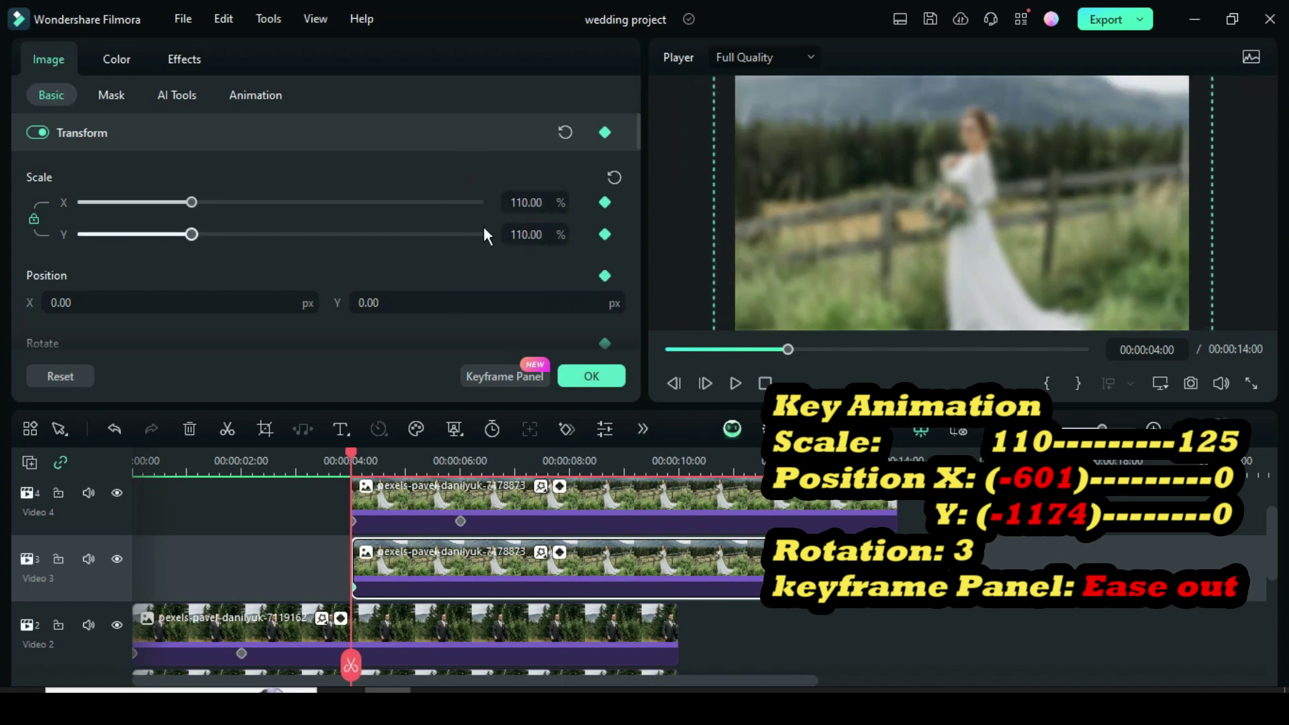
{"action": "left_click", "coordinate": [86, 306]}
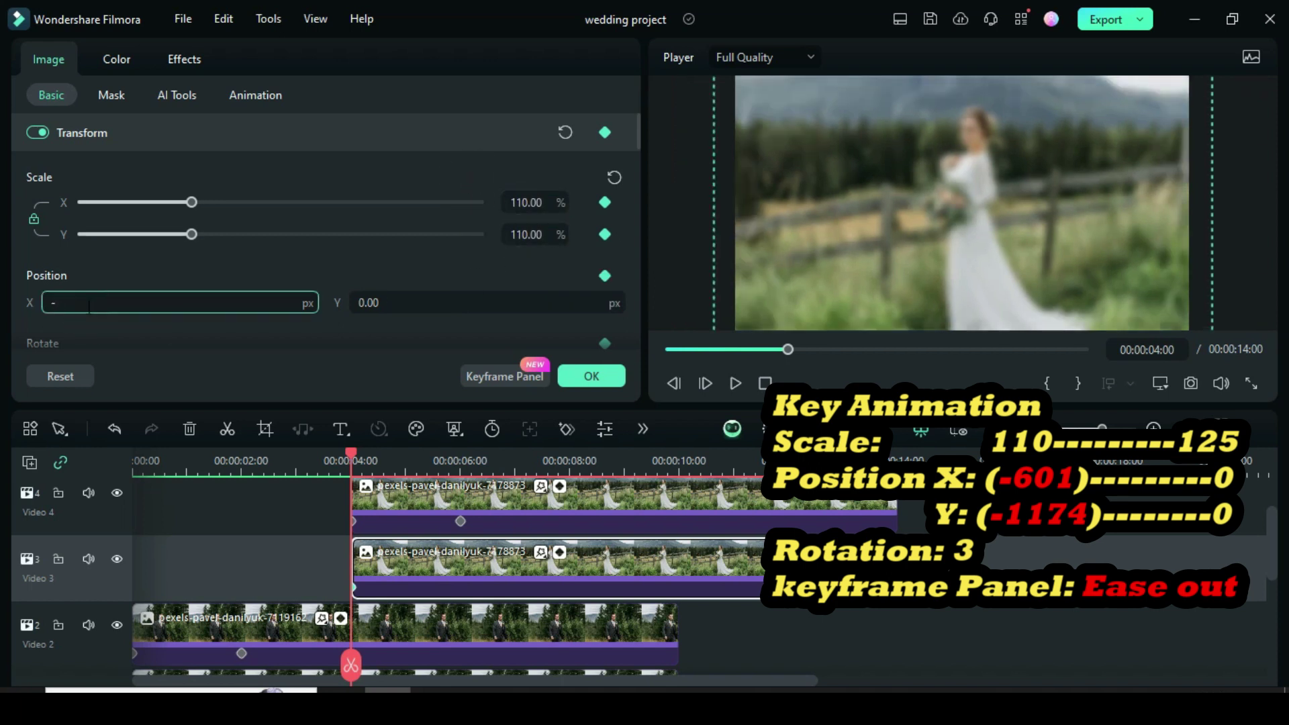
{"action": "type", "text": "1"}
{"action": "left_click", "coordinate": [113, 272]}
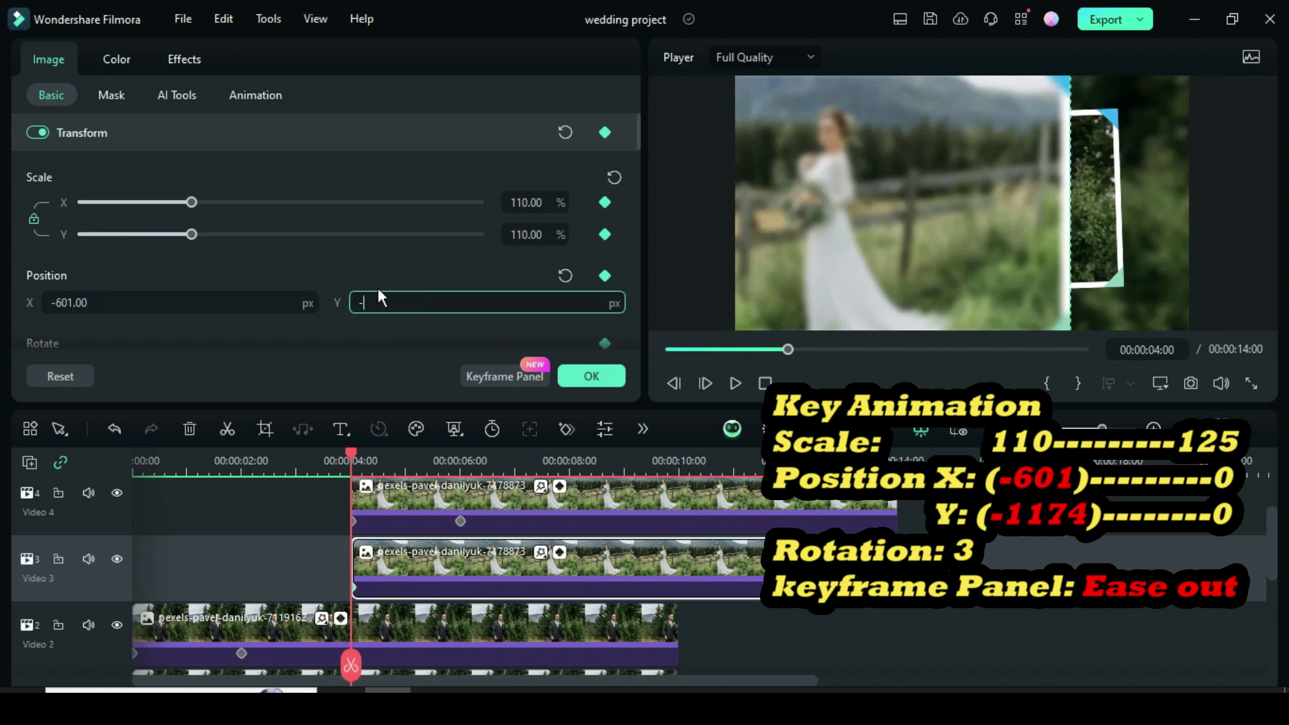
{"action": "left_click", "coordinate": [387, 275]}
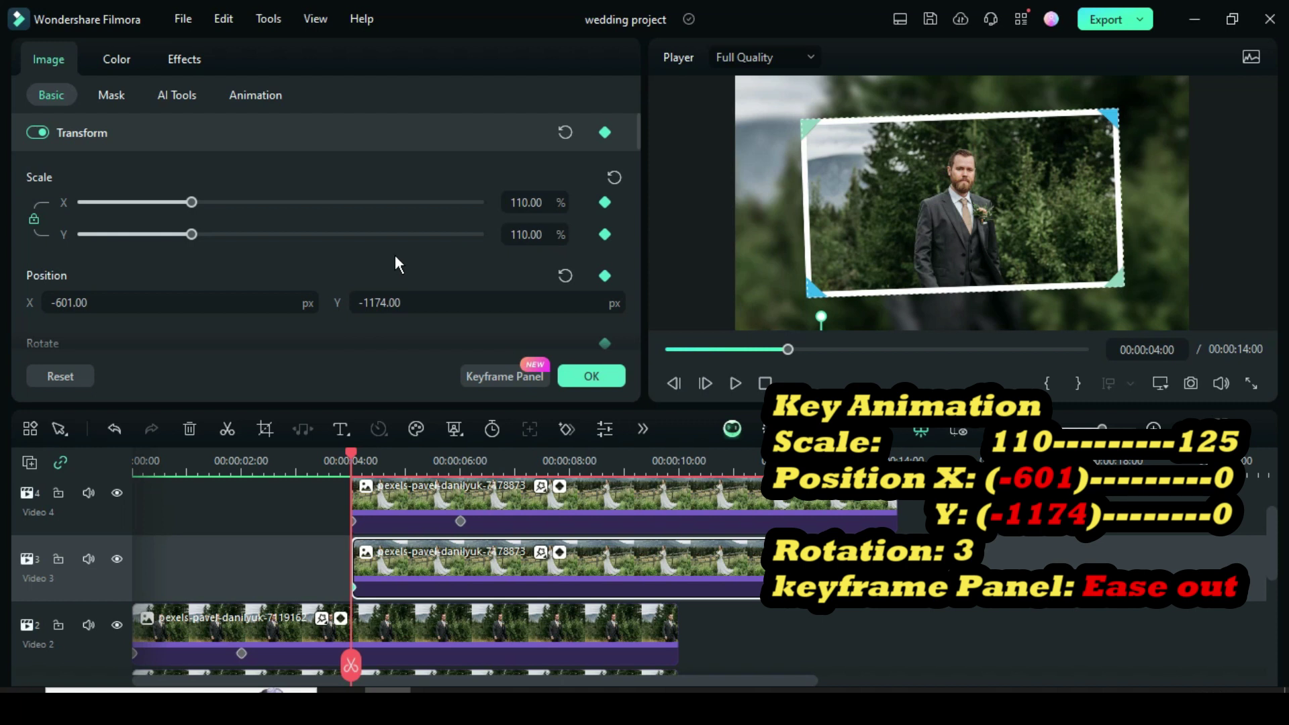
{"action": "scroll", "coordinate": [395, 264], "scroll_direction": "down", "scroll_amount": 1}
{"action": "left_click", "coordinate": [86, 314]}
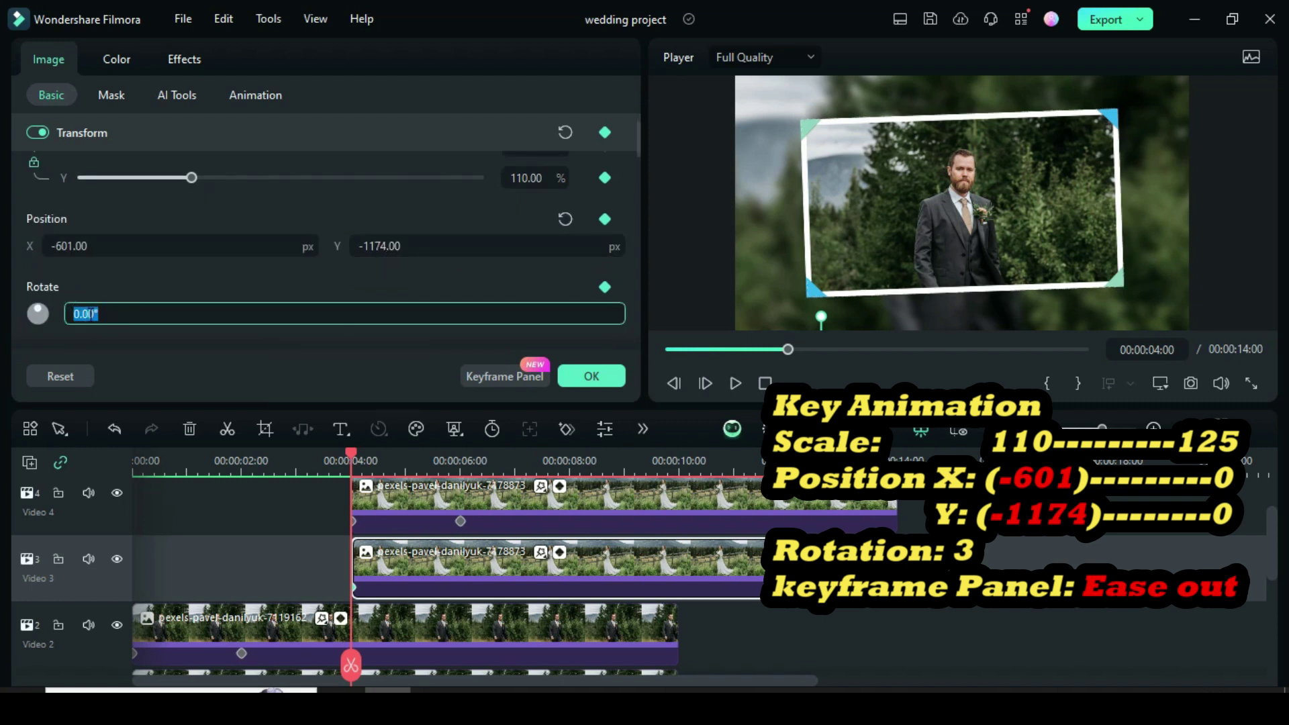
{"action": "type", "text": "3"}
{"action": "left_click", "coordinate": [127, 276]}
{"action": "scroll", "coordinate": [579, 215], "scroll_direction": "up", "scroll_amount": 1}
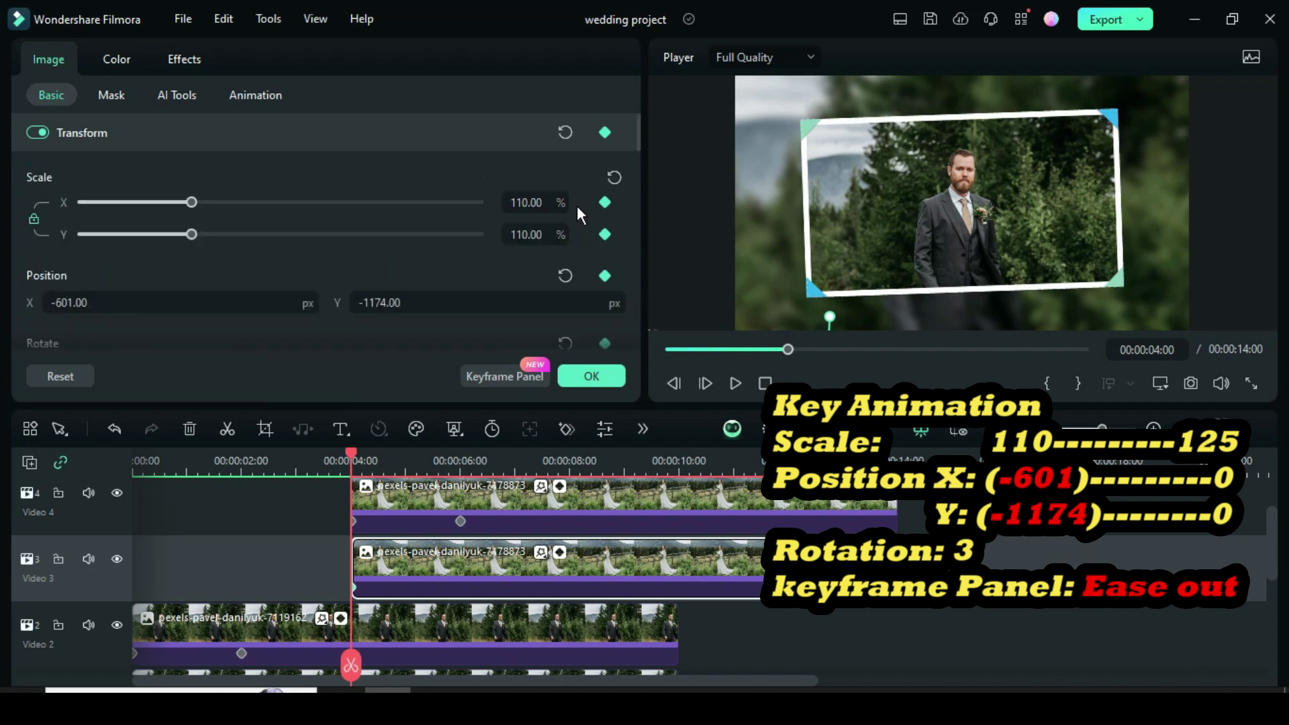
Step: At 00:00:06:00, set the Video 3 bride clip to scale 125 at 0, 0, then open the Keyframe Panel
{"action": "left_click_drag", "start_coordinate": [361, 453], "coordinate": [461, 460]}
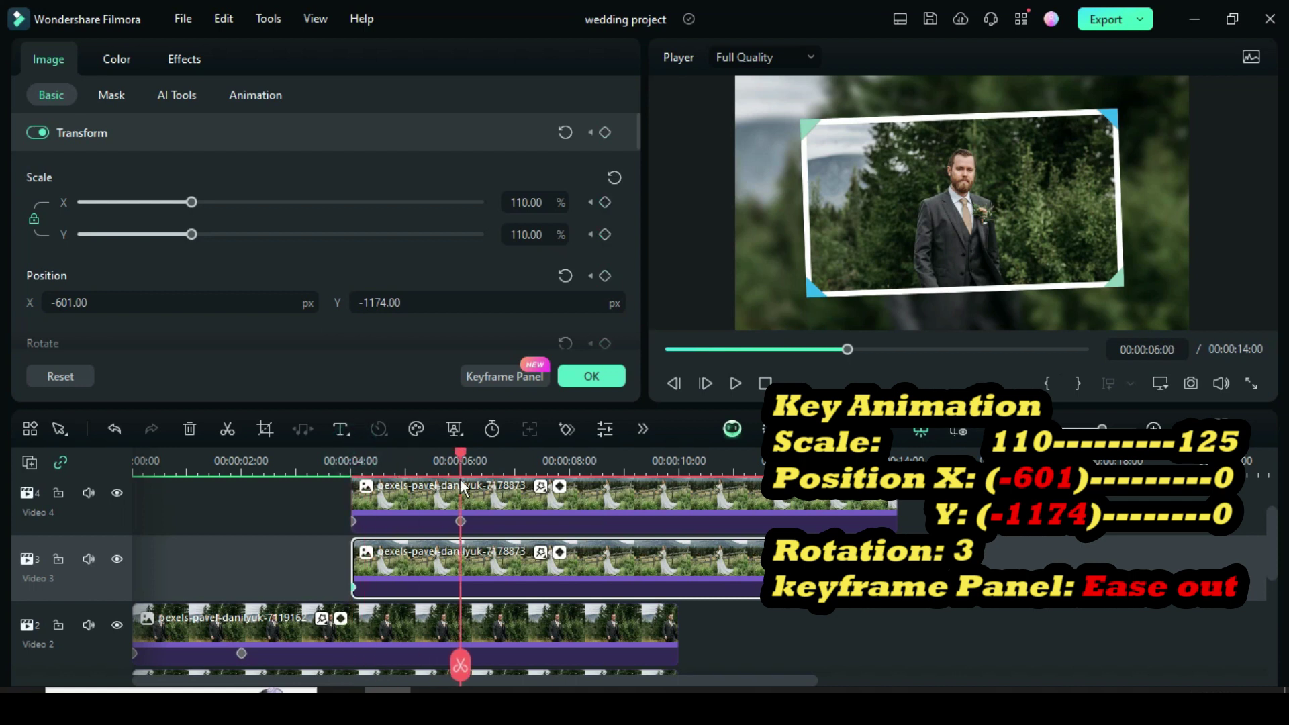
{"action": "left_click", "coordinate": [460, 521]}
{"action": "left_click", "coordinate": [476, 565]}
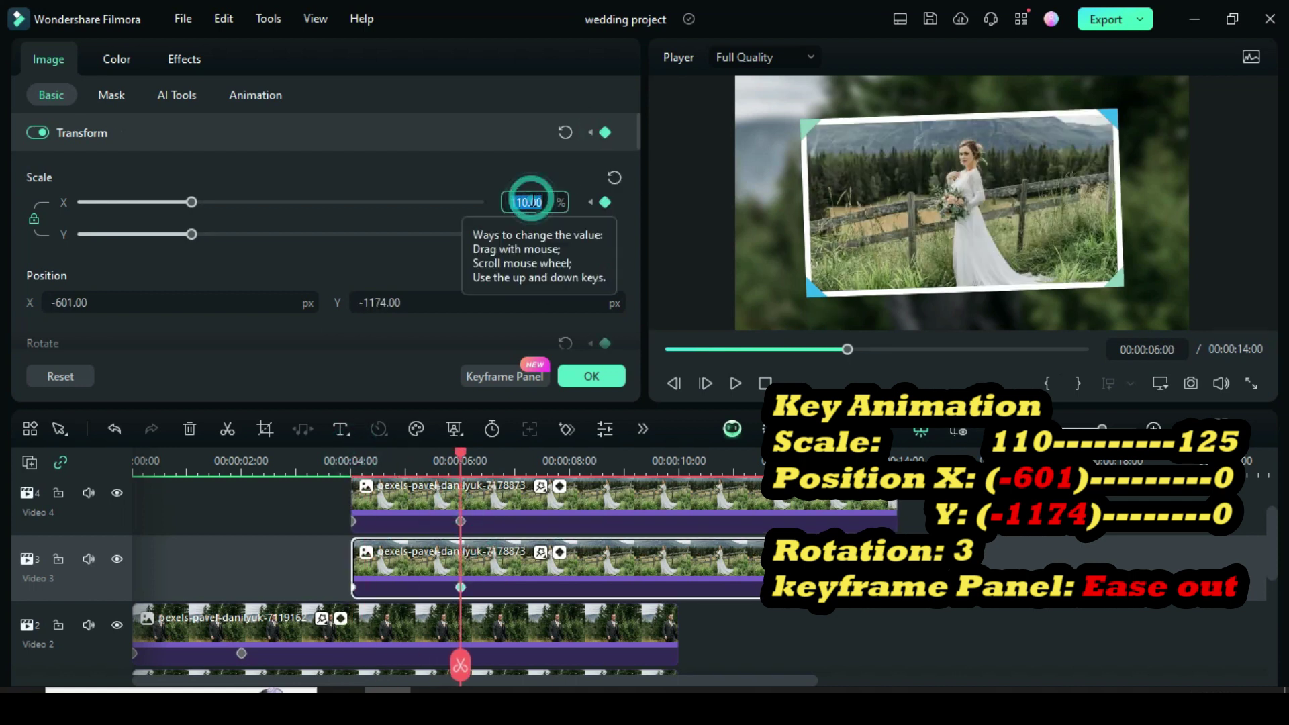
{"action": "left_click", "coordinate": [529, 201]}
{"action": "type", "text": "125"}
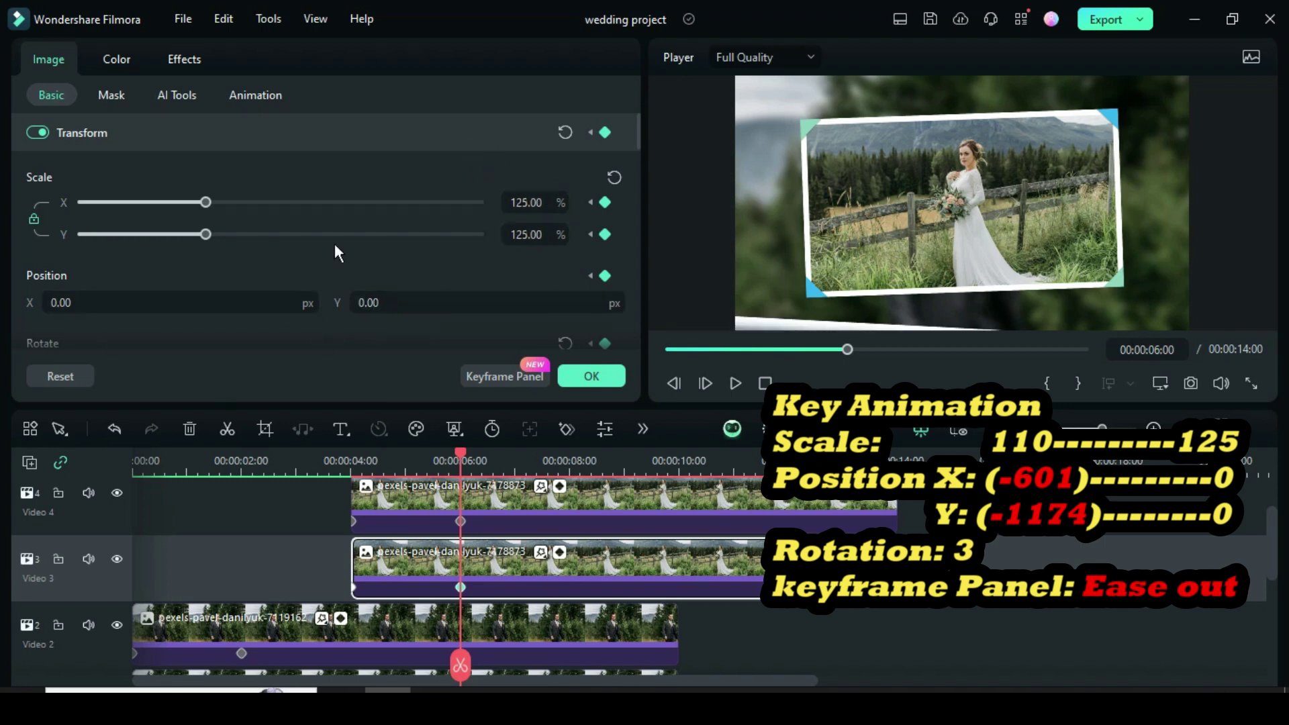
{"action": "scroll", "coordinate": [435, 265], "scroll_direction": "down", "scroll_amount": 1}
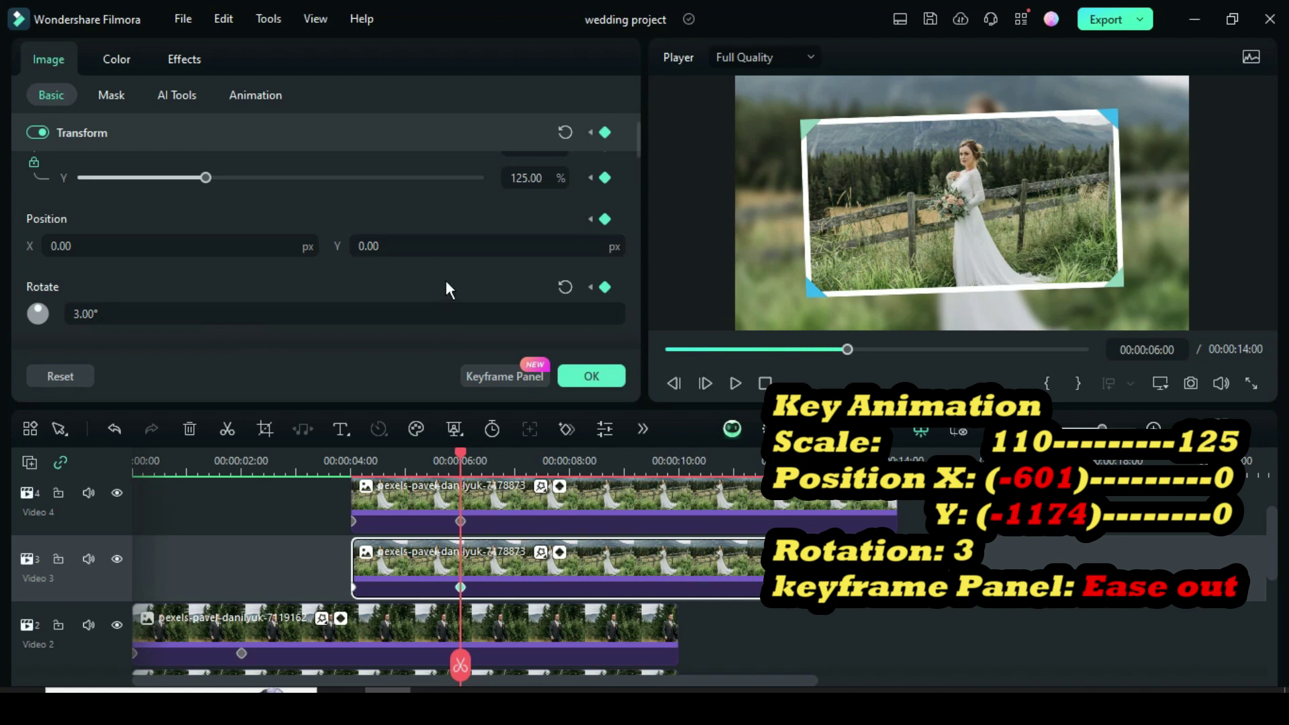
{"action": "left_click", "coordinate": [504, 375]}
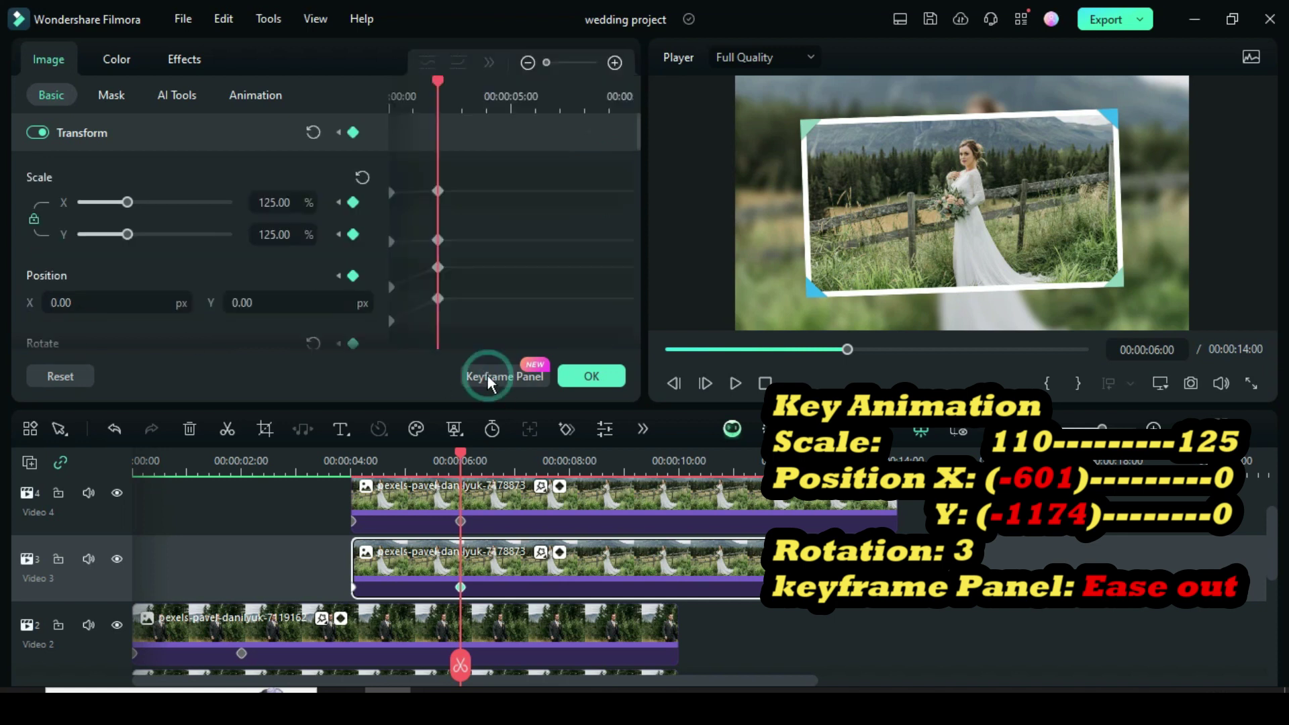
Step: Box-select every bride-clip keyframe in the Keyframe Panel and apply ease out
{"action": "left_click", "coordinate": [480, 328]}
{"action": "right_click", "coordinate": [441, 186]}
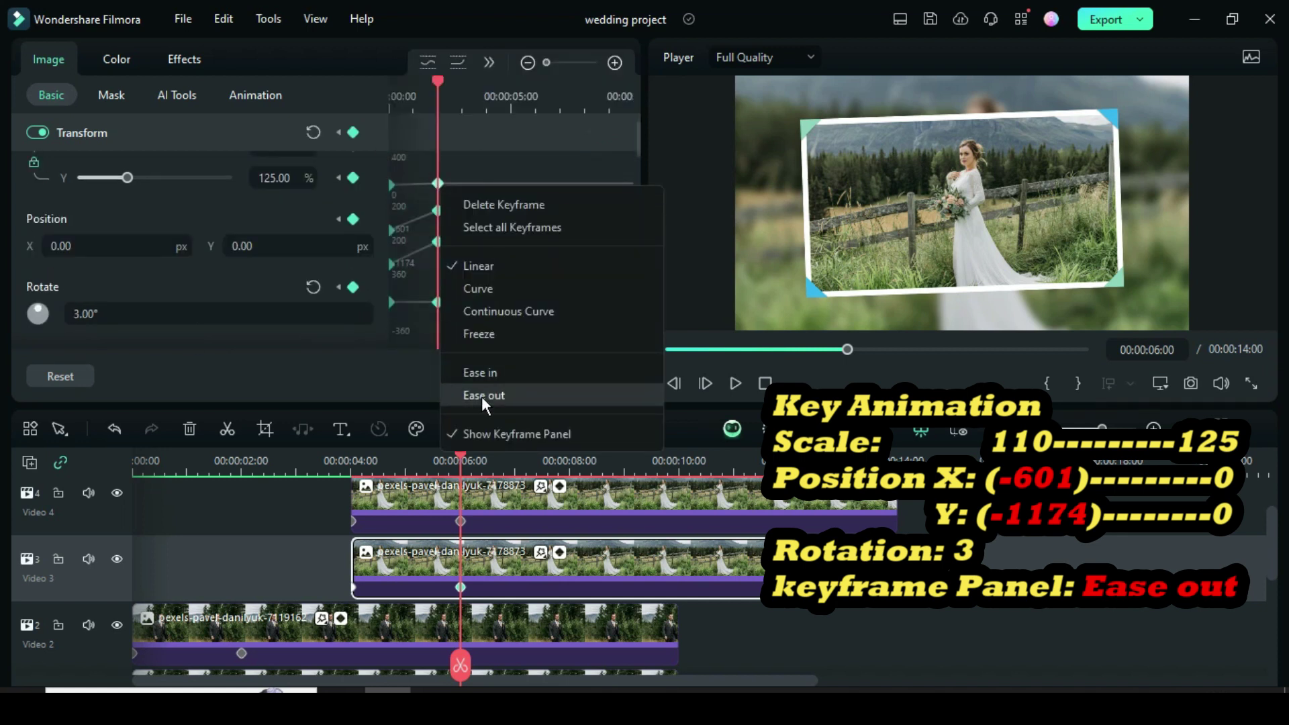
{"action": "left_click", "coordinate": [475, 394]}
{"action": "scroll", "coordinate": [473, 211], "scroll_direction": "up", "scroll_amount": 1}
{"action": "left_click_drag", "start_coordinate": [466, 204], "coordinate": [385, 184]}
{"action": "right_click", "coordinate": [437, 187]}
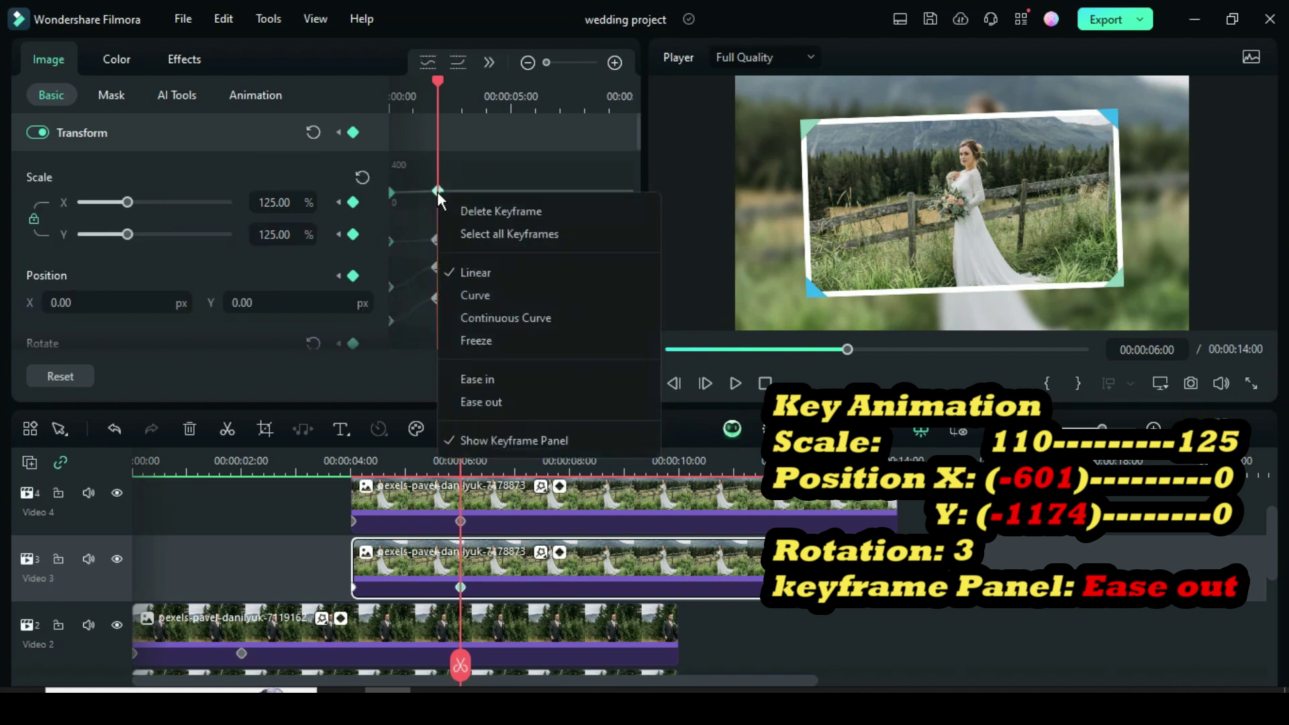
{"action": "left_click", "coordinate": [475, 394]}
{"action": "scroll", "coordinate": [477, 313], "scroll_direction": "down", "scroll_amount": 1}
{"action": "left_click_drag", "start_coordinate": [465, 320], "coordinate": [389, 167]}
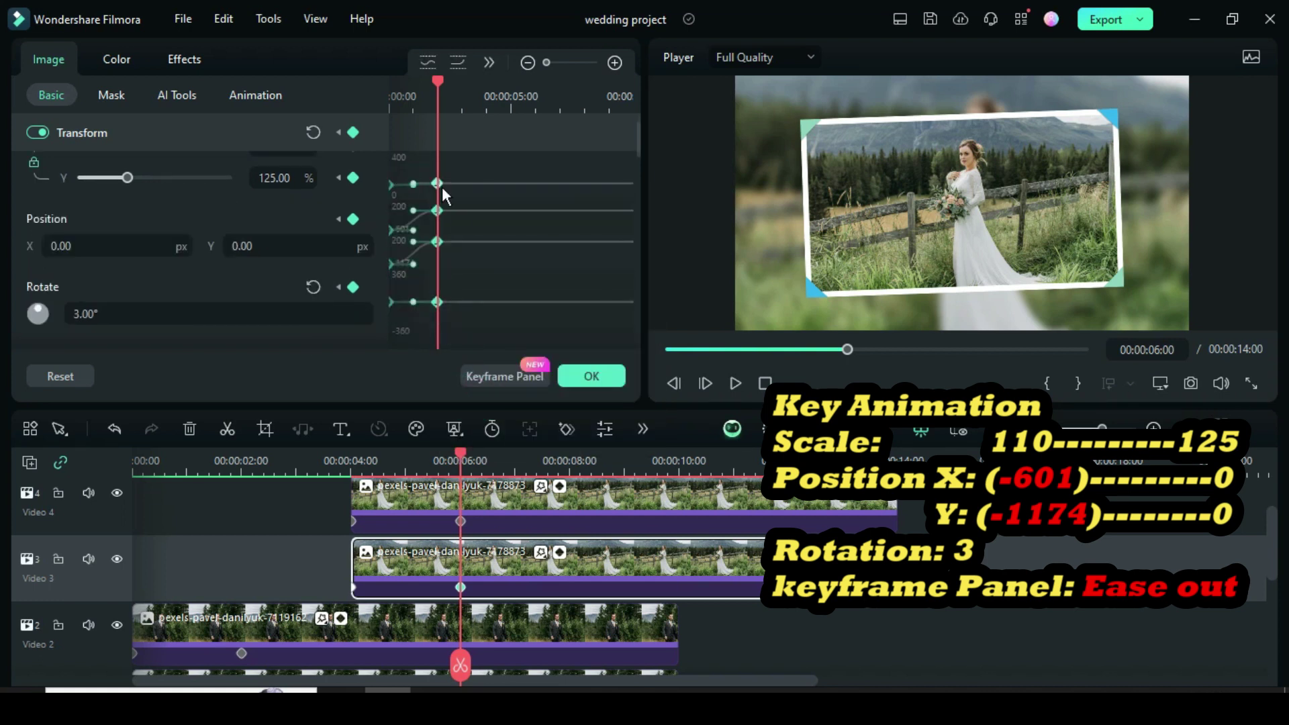
{"action": "right_click", "coordinate": [437, 210]}
{"action": "left_click", "coordinate": [474, 393]}
{"action": "left_click", "coordinate": [584, 378]}
{"action": "left_click", "coordinate": [666, 349]}
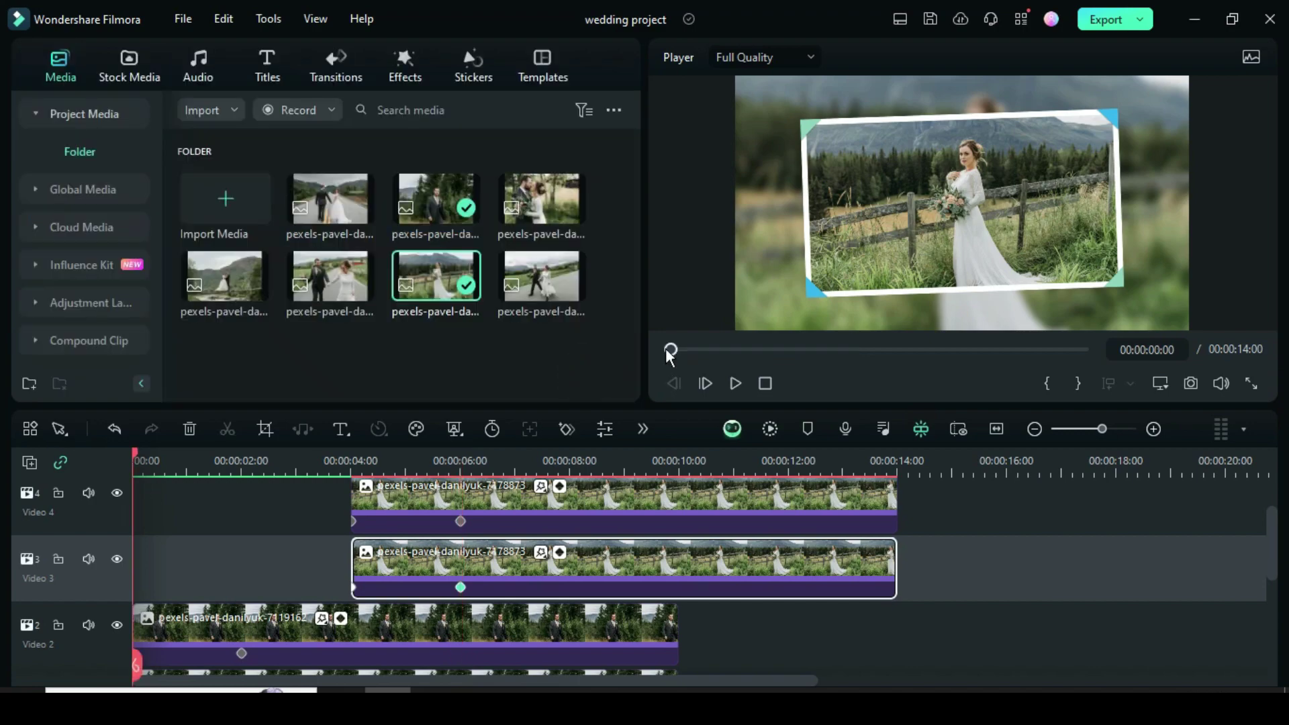
{"action": "key", "text": "space"}
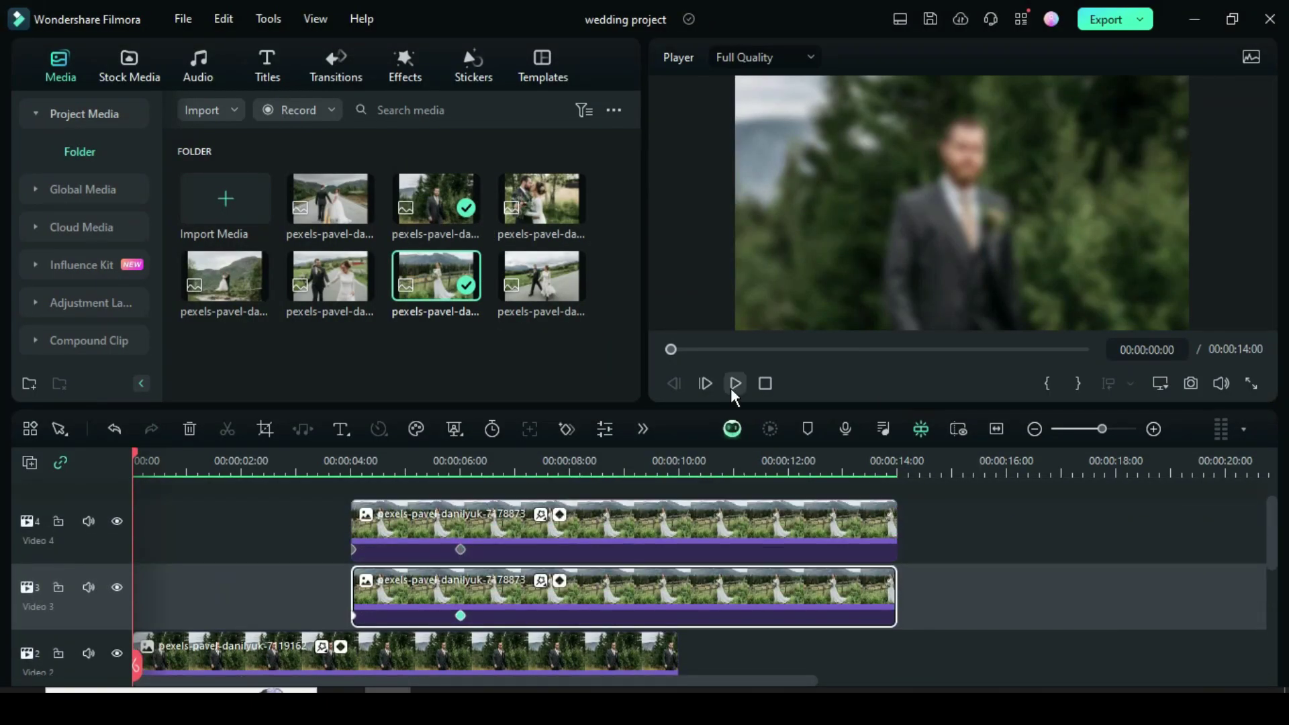
{"action": "left_click", "coordinate": [735, 383]}
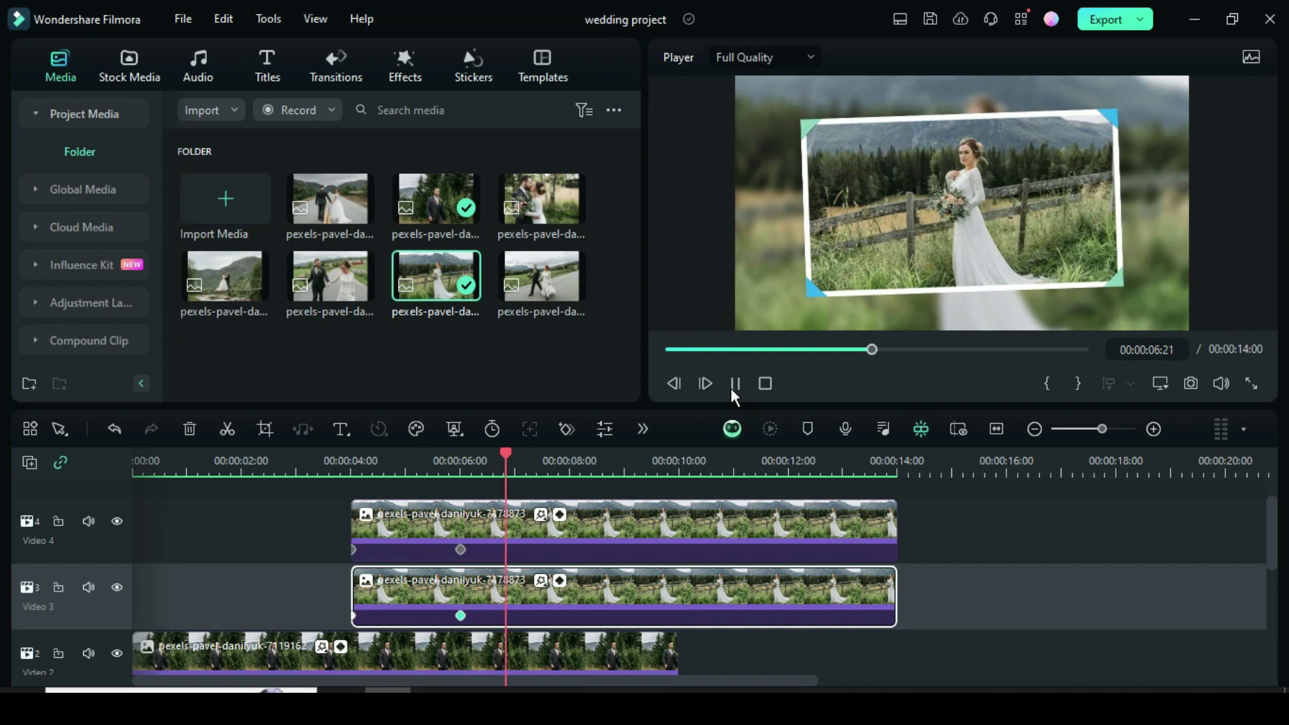
{"action": "left_click", "coordinate": [733, 385]}
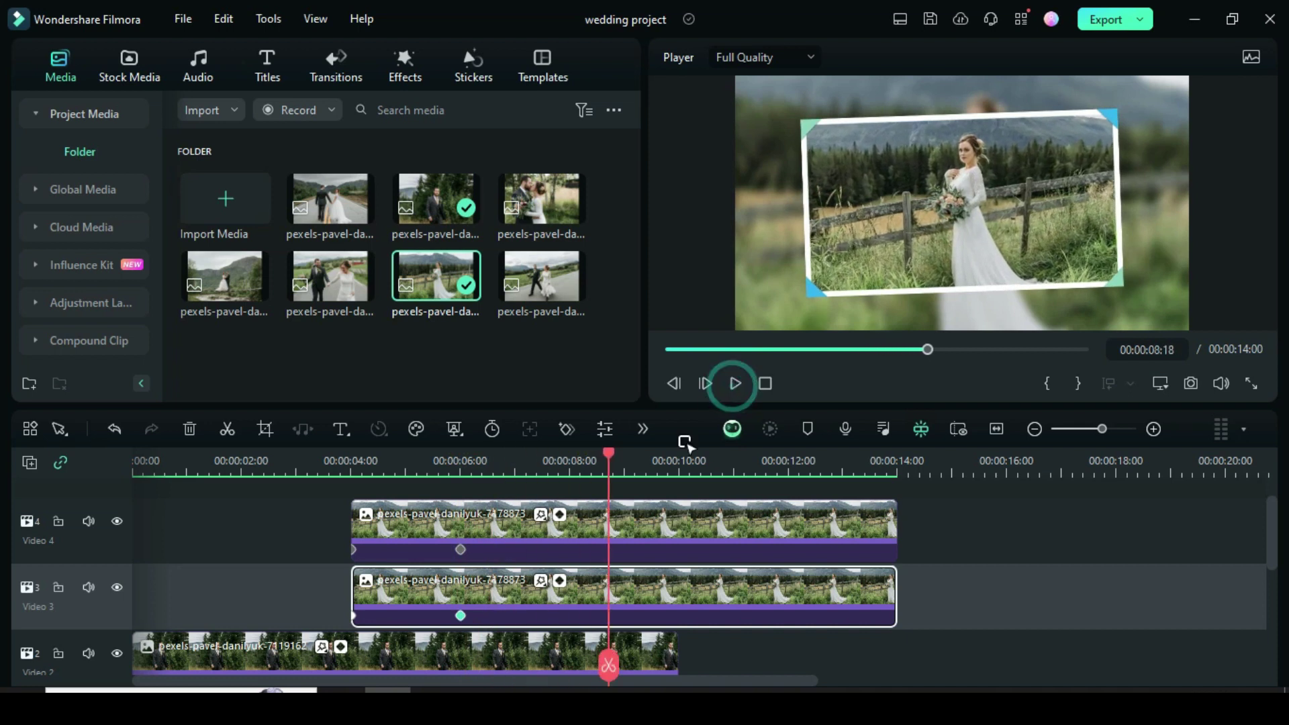
Step: Copy the Video 3 and 4 bride clips and paste them onto new Video 5 and 6 tracks at 8 s
{"action": "left_click_drag", "start_coordinate": [608, 484], "coordinate": [578, 492]}
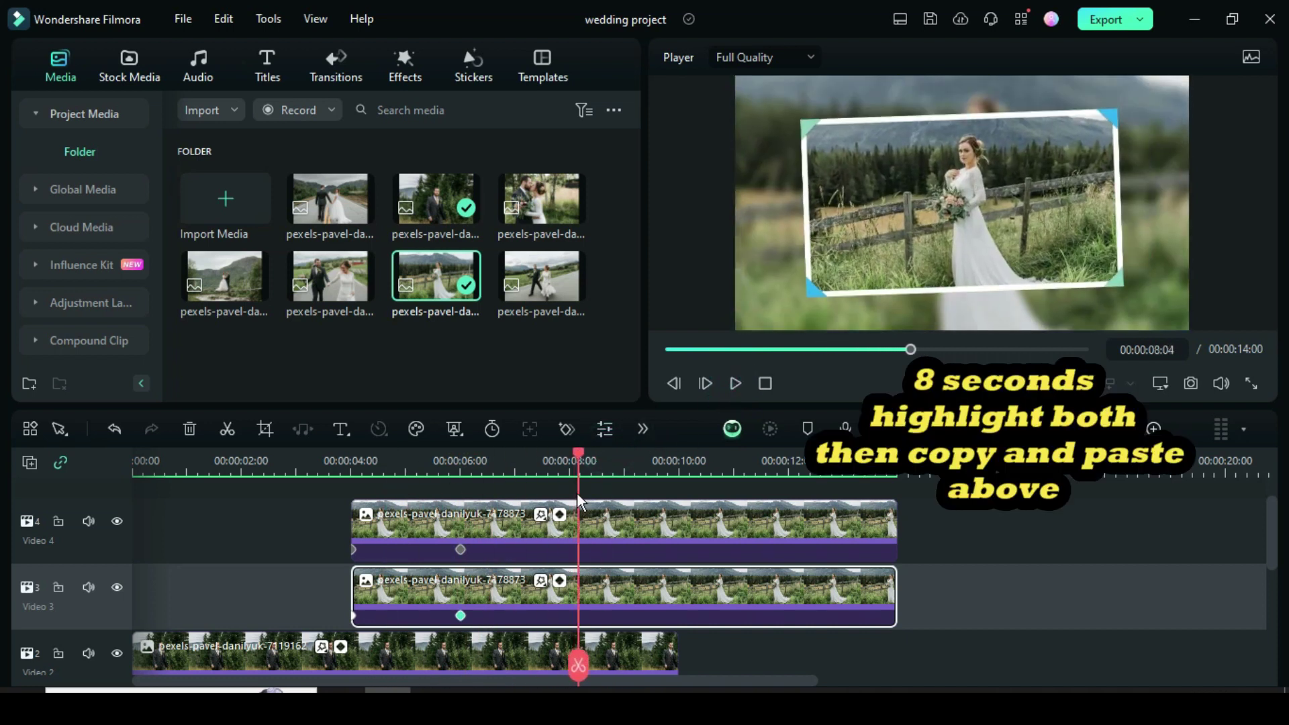
{"action": "left_click_drag", "start_coordinate": [567, 498], "coordinate": [570, 495]}
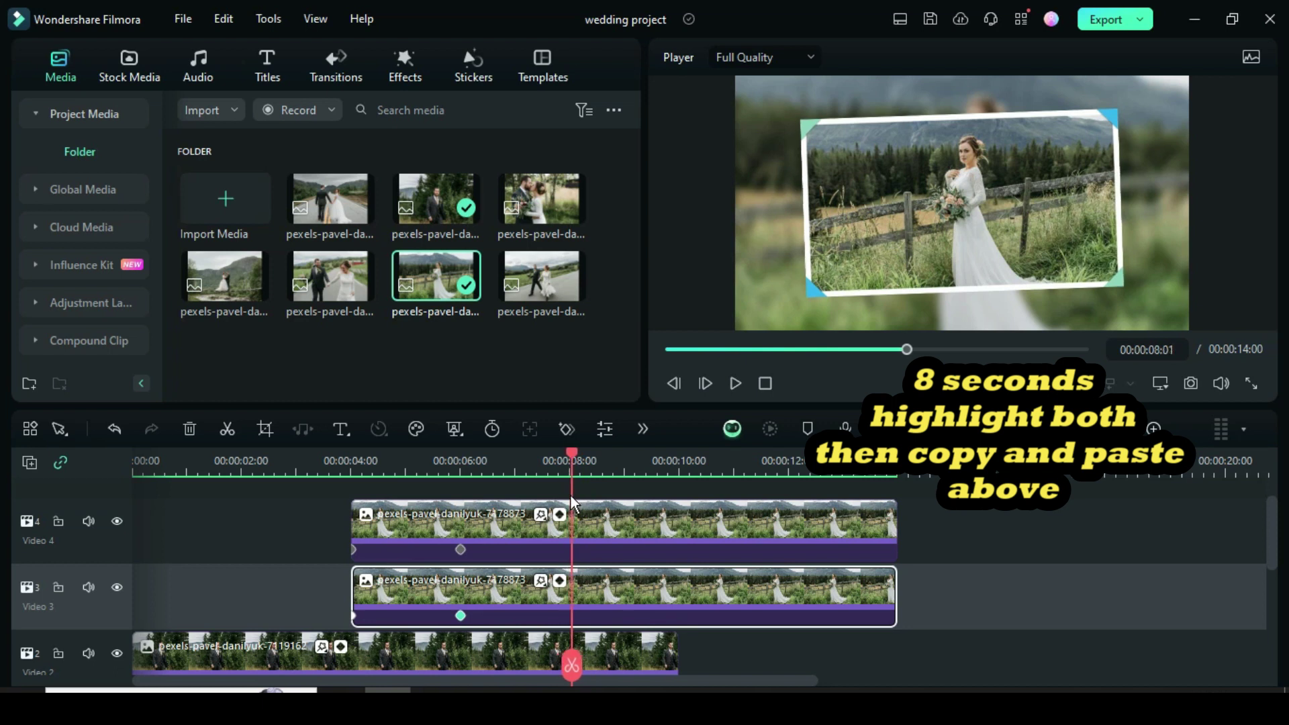
{"action": "left_click_drag", "start_coordinate": [927, 599], "coordinate": [867, 508]}
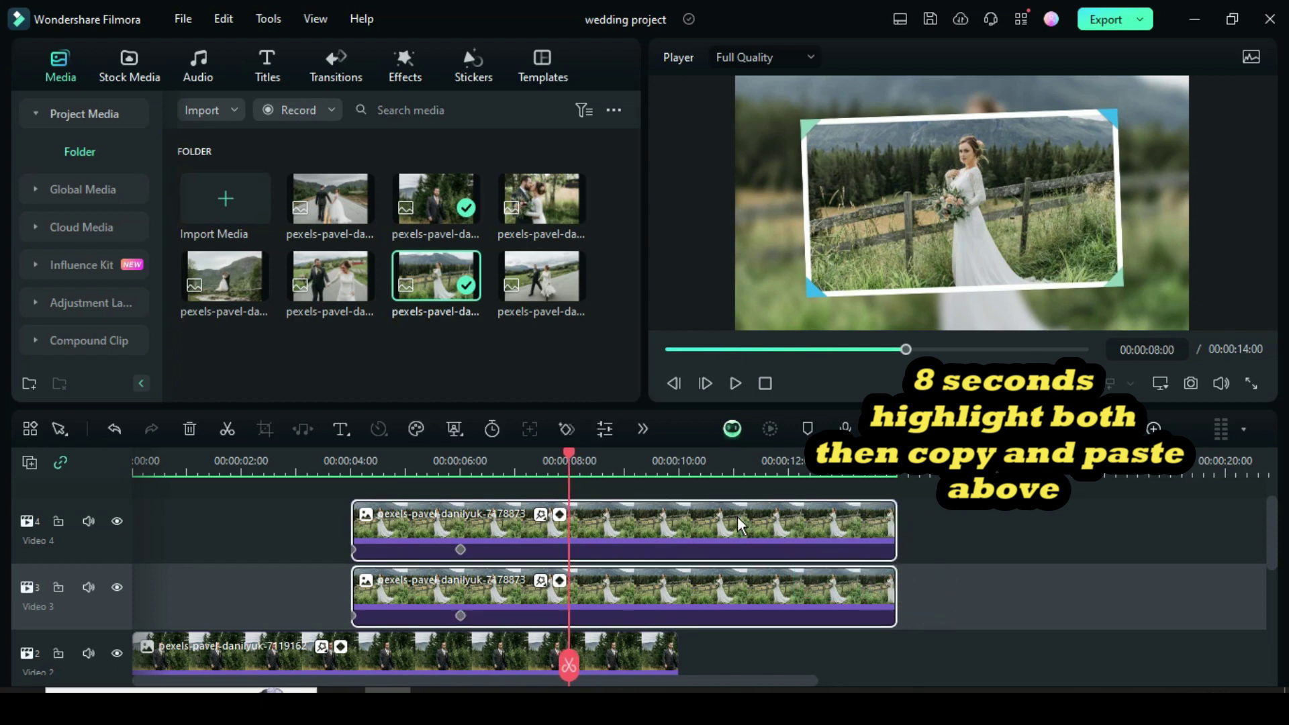
{"action": "right_click", "coordinate": [734, 517]}
{"action": "left_click", "coordinate": [770, 43]}
{"action": "scroll", "coordinate": [416, 527], "scroll_direction": "up", "scroll_amount": 2}
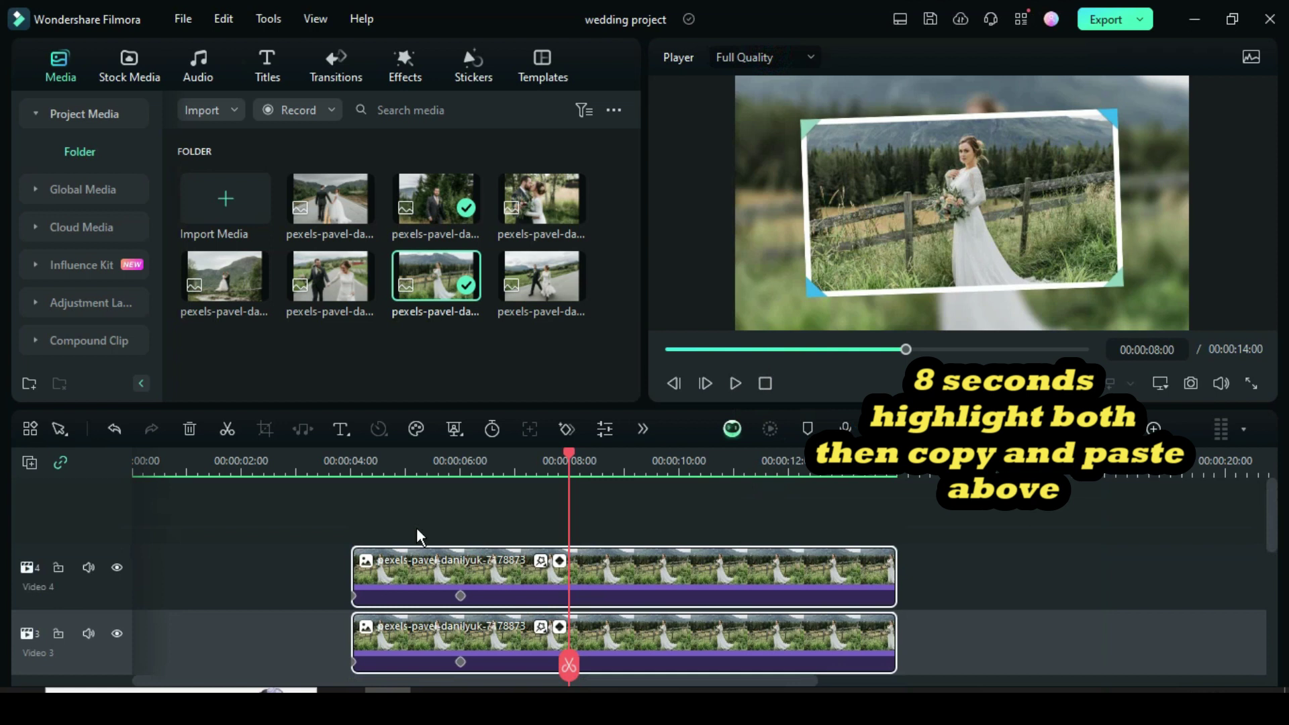
{"action": "right_click", "coordinate": [28, 470]}
{"action": "left_click", "coordinate": [52, 495]}
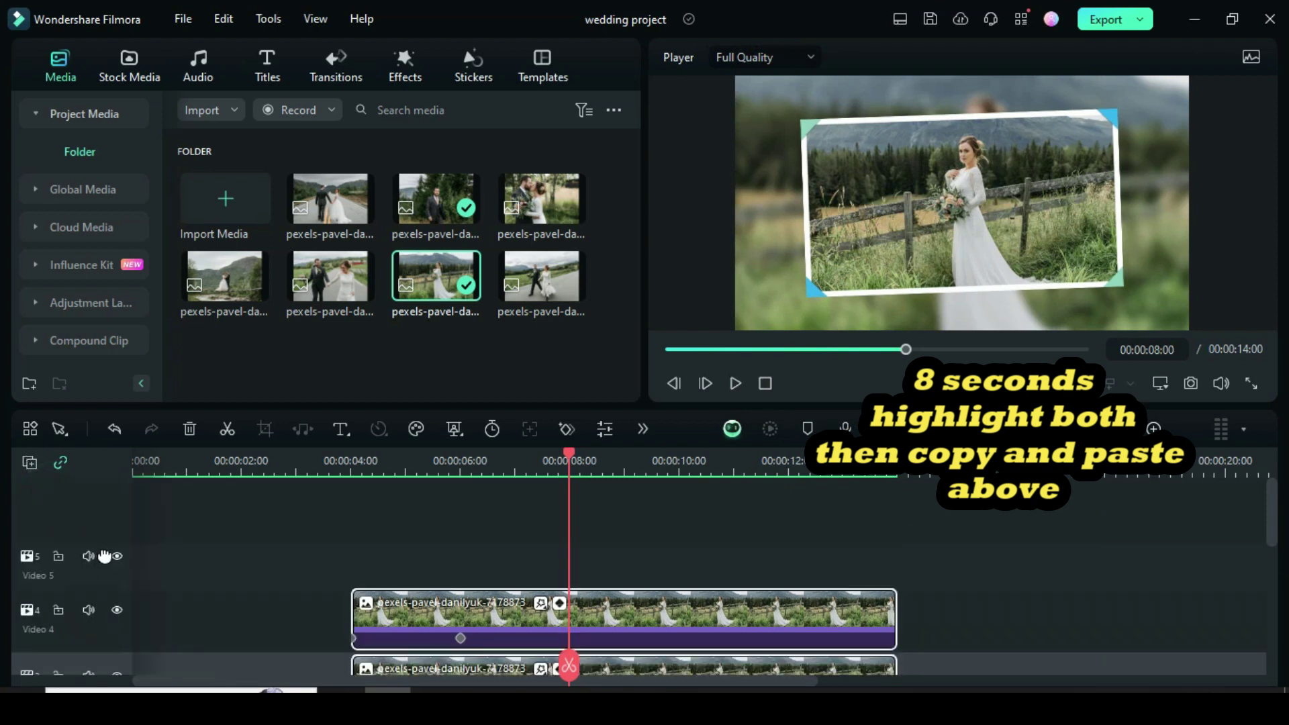
{"action": "right_click", "coordinate": [585, 562]}
{"action": "left_click", "coordinate": [629, 65]}
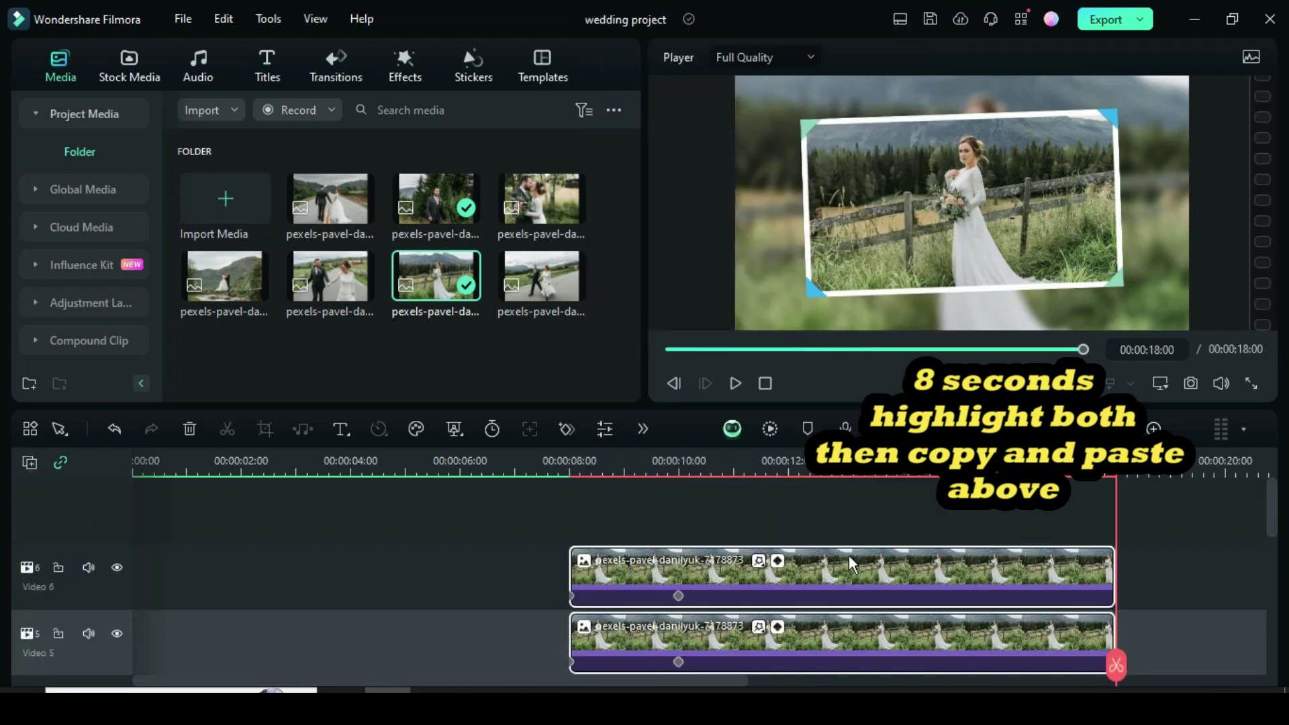
{"action": "scroll", "coordinate": [849, 555], "scroll_direction": "down", "scroll_amount": 3}
{"action": "left_click_drag", "start_coordinate": [1000, 610], "coordinate": [774, 491]}
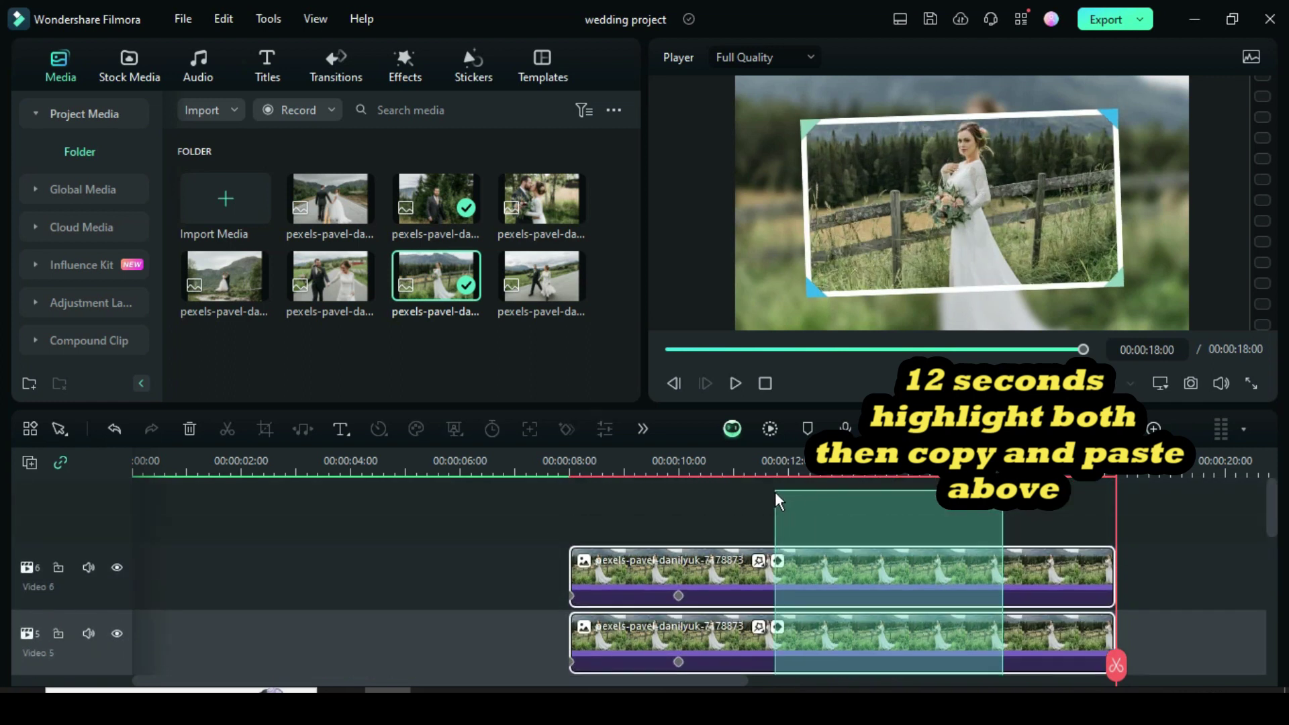
Step: Copy the top clip pair and paste it onto the new tracks at 12 seconds
{"action": "right_click", "coordinate": [802, 550]}
{"action": "left_click", "coordinate": [833, 45]}
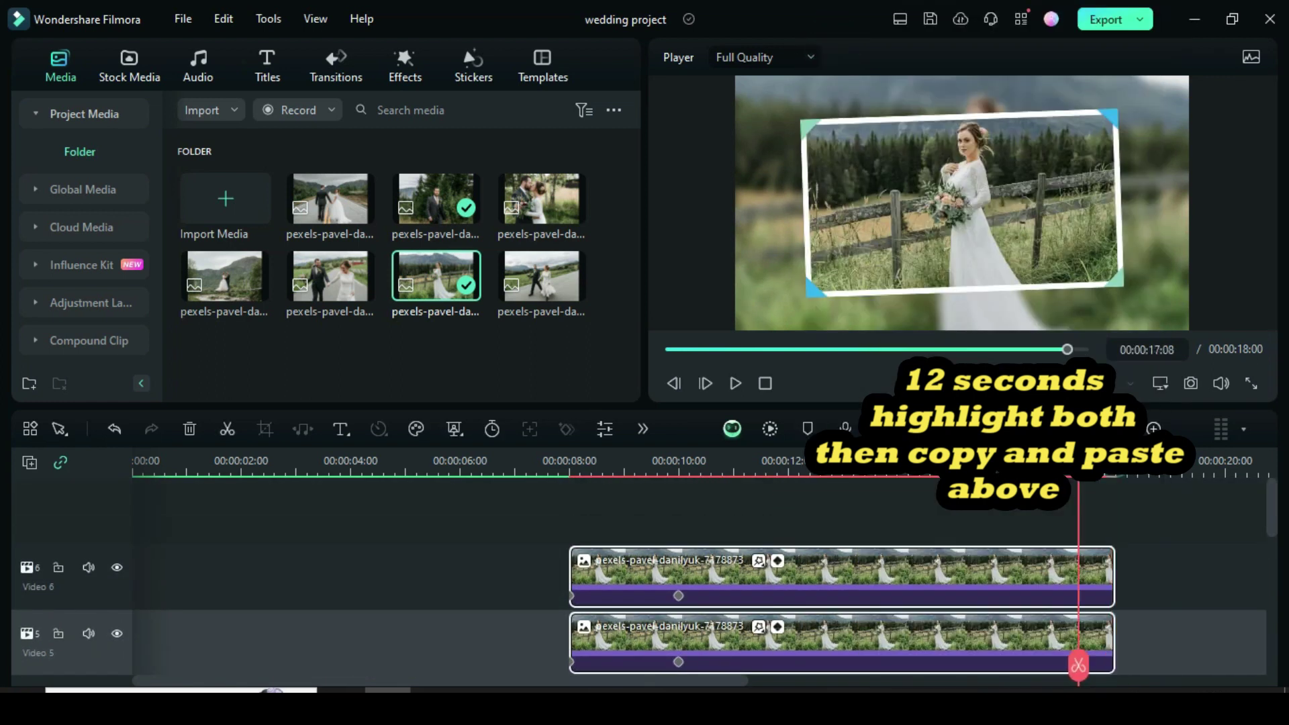
{"action": "mouse_move", "coordinate": [649, 541]}
{"action": "left_mouse_down"}
{"action": "mouse_move", "coordinate": [566, 541]}
{"action": "mouse_move", "coordinate": [738, 575]}
{"action": "left_mouse_up"}
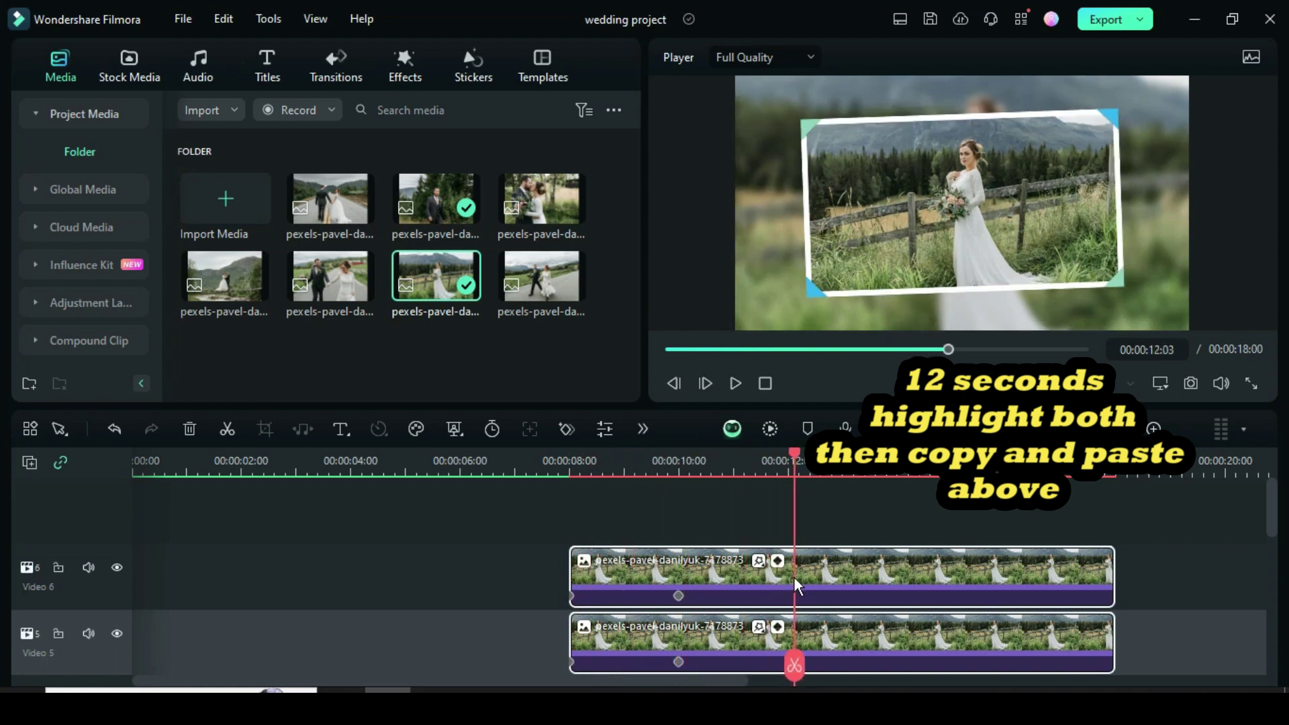
{"action": "left_click_drag", "start_coordinate": [772, 576], "coordinate": [789, 578]}
{"action": "scroll", "coordinate": [814, 570], "scroll_direction": "down", "scroll_amount": 2}
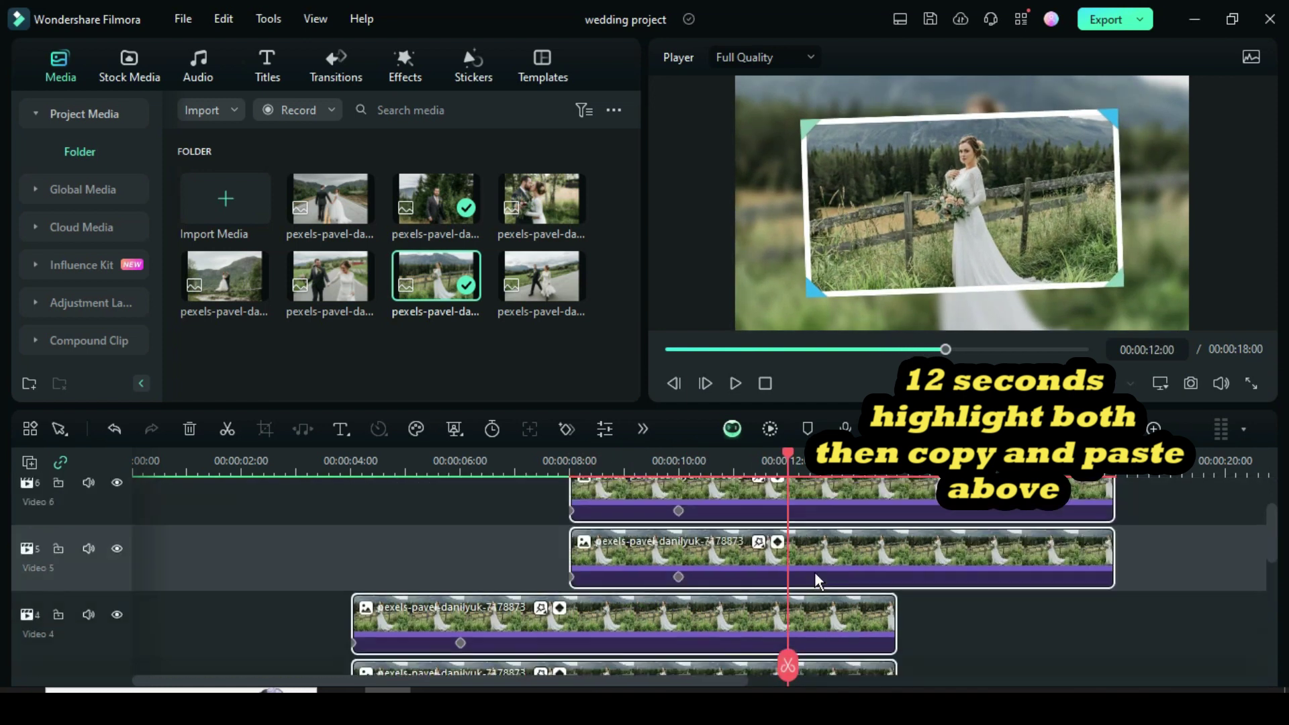
{"action": "scroll", "coordinate": [815, 571], "scroll_direction": "up", "scroll_amount": 2}
{"action": "scroll", "coordinate": [61, 495], "scroll_direction": "up", "scroll_amount": 1}
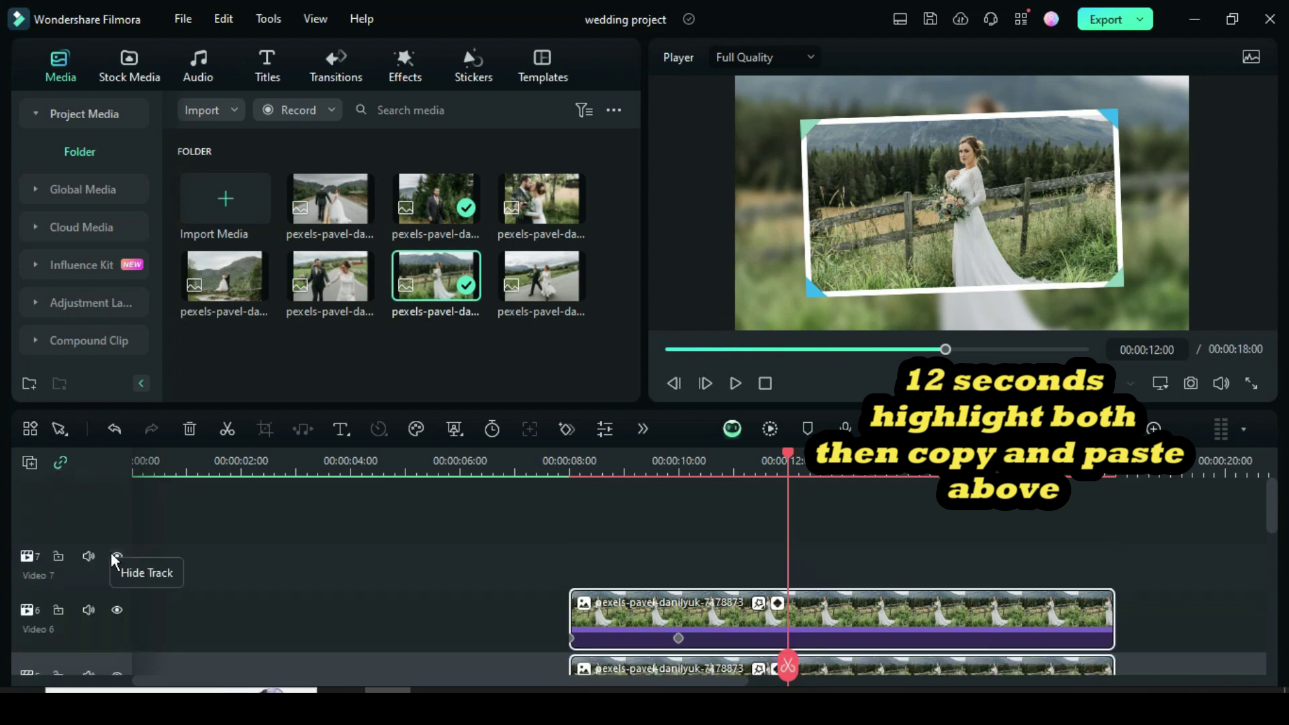
{"action": "right_click", "coordinate": [806, 562]}
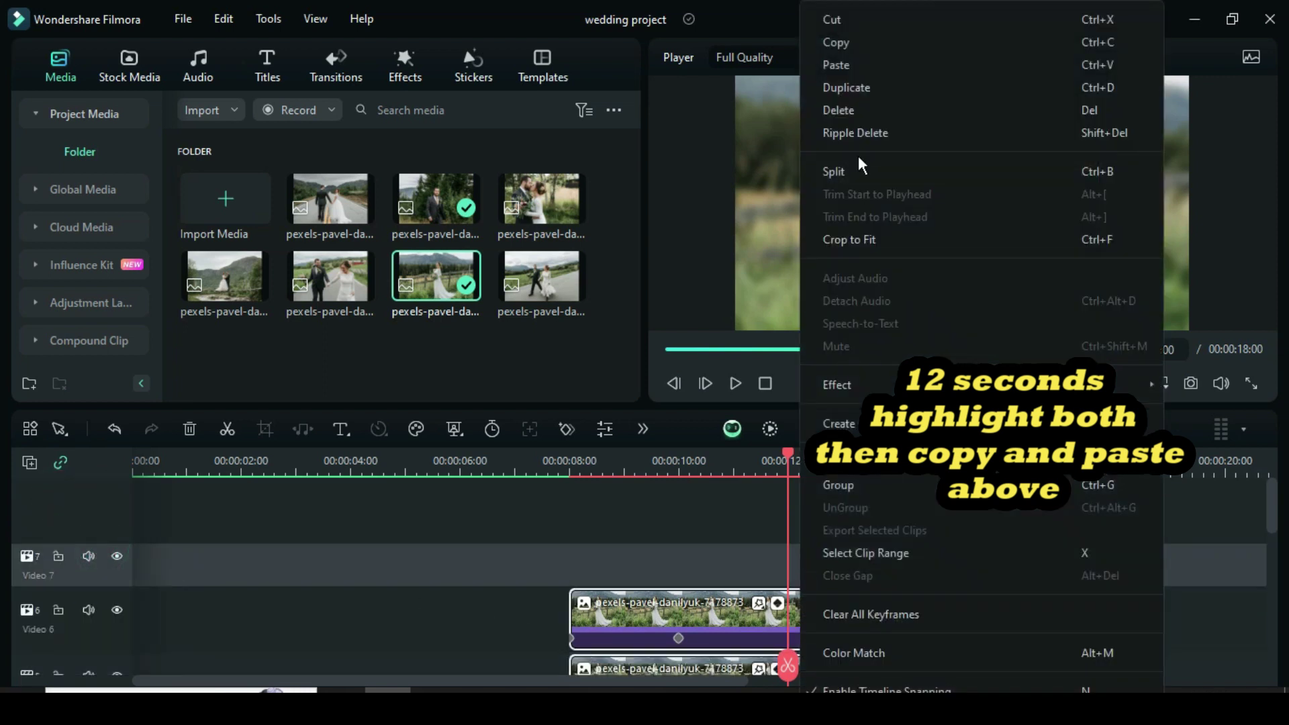
{"action": "left_click", "coordinate": [851, 64]}
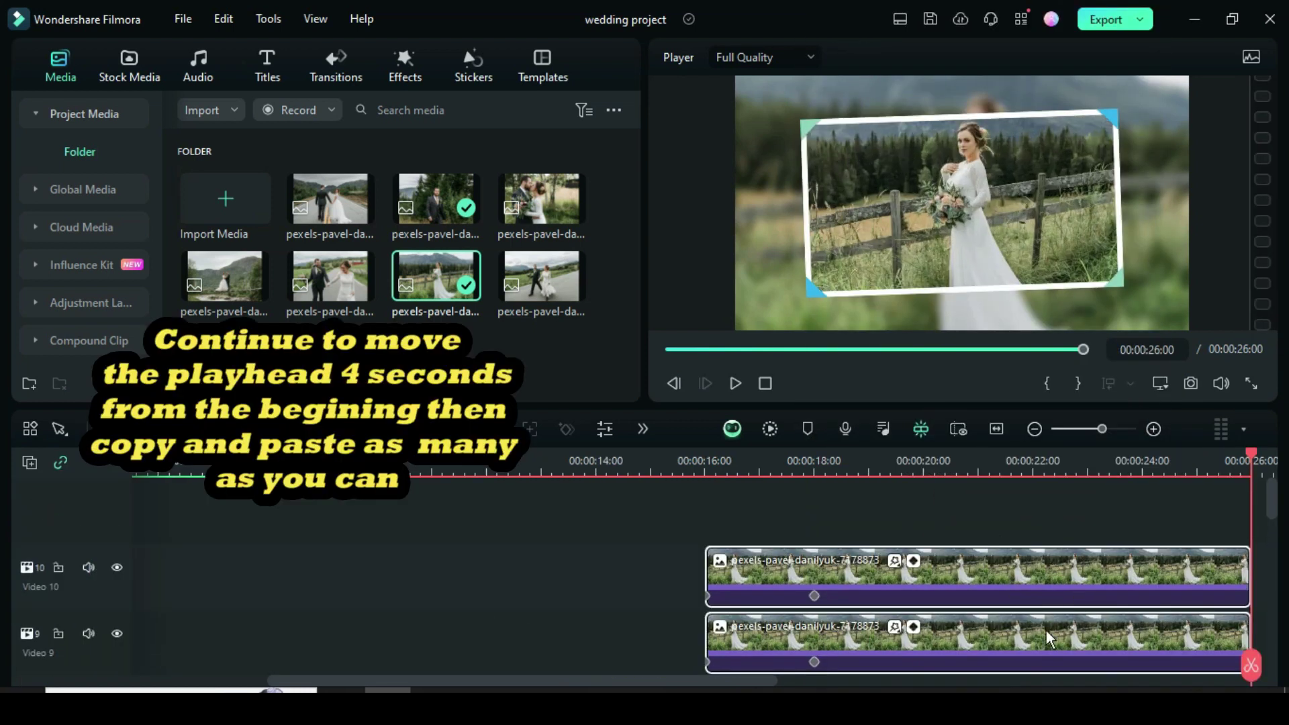
{"action": "scroll", "coordinate": [691, 645], "scroll_direction": "right", "scroll_amount": 3}
{"action": "scroll", "coordinate": [791, 467], "scroll_direction": "down", "scroll_amount": 2}
{"action": "scroll", "coordinate": [791, 467], "scroll_direction": "down", "scroll_amount": 1}
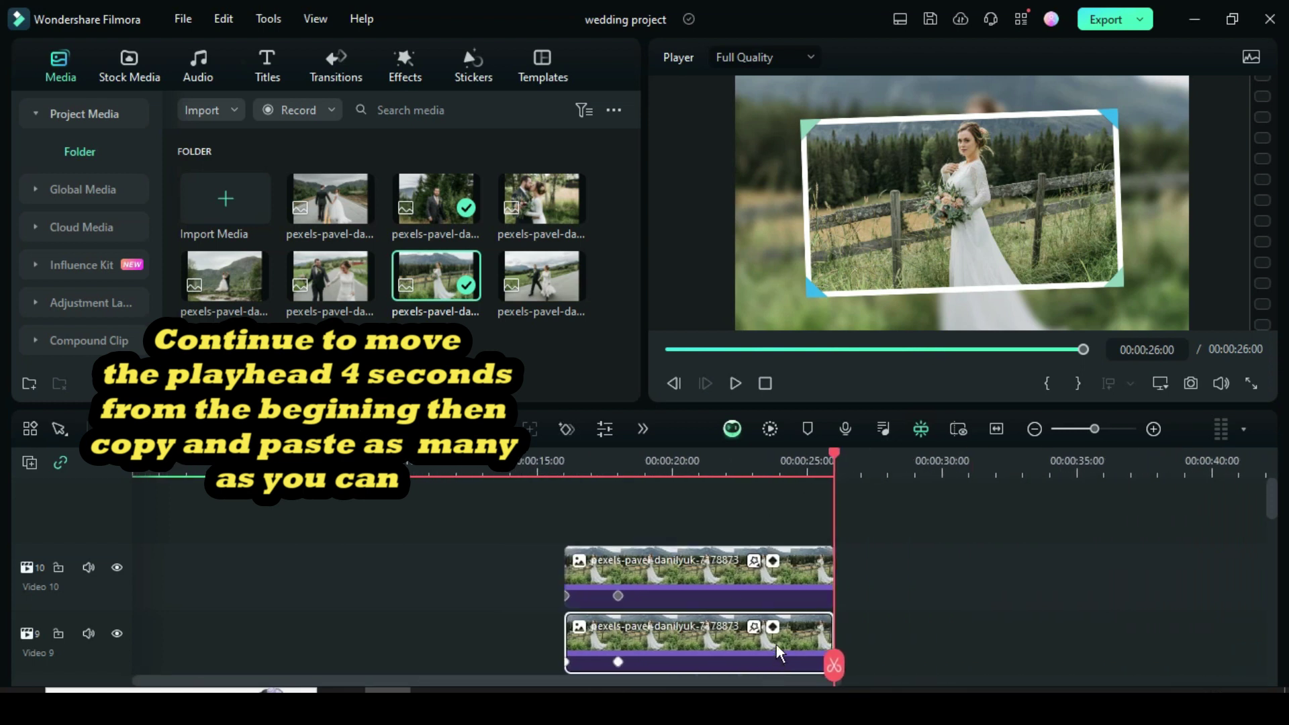
Step: Copy the latest clip pair and paste it on a new video track at 20 seconds
{"action": "left_click_drag", "start_coordinate": [868, 630], "coordinate": [743, 569]}
{"action": "right_click", "coordinate": [743, 569]}
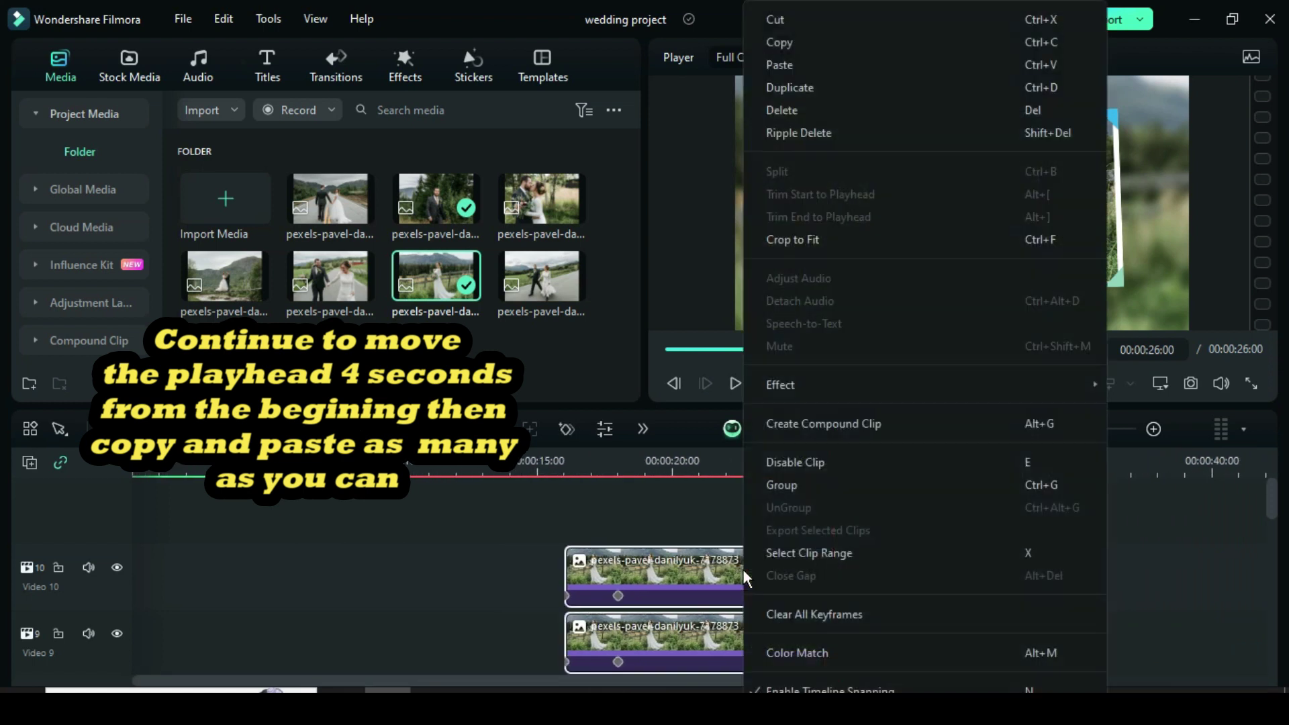
{"action": "left_click", "coordinate": [777, 46]}
{"action": "left_click_drag", "start_coordinate": [835, 454], "coordinate": [802, 454]}
{"action": "left_click_drag", "start_coordinate": [587, 483], "coordinate": [671, 533]}
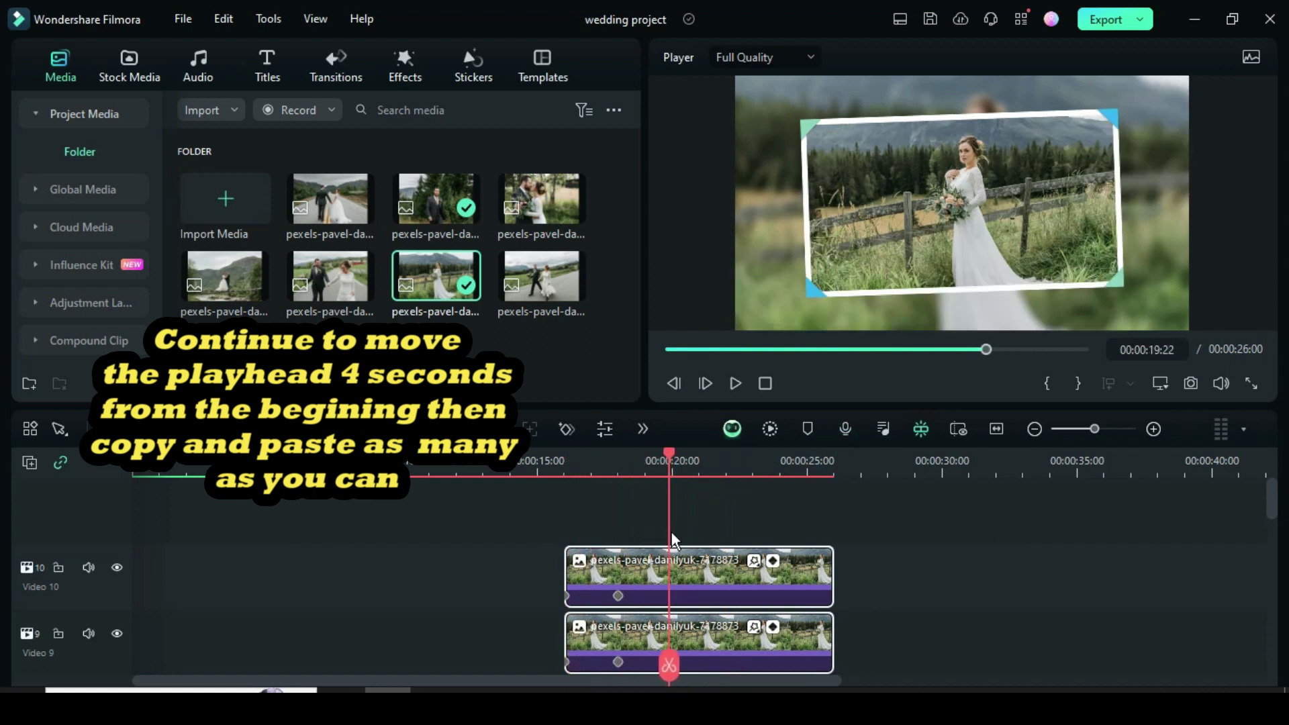
{"action": "left_click", "coordinate": [29, 462]}
{"action": "left_click", "coordinate": [62, 494]}
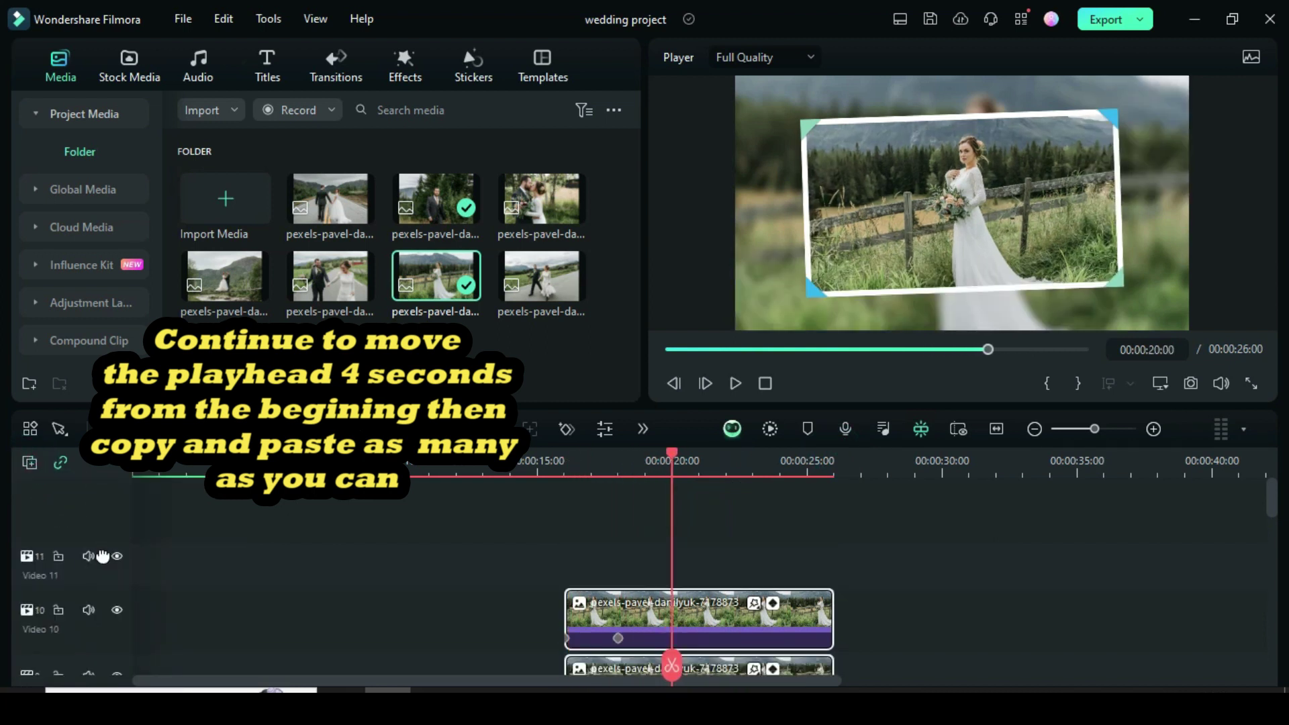
{"action": "right_click", "coordinate": [695, 564]}
{"action": "left_click", "coordinate": [753, 61]}
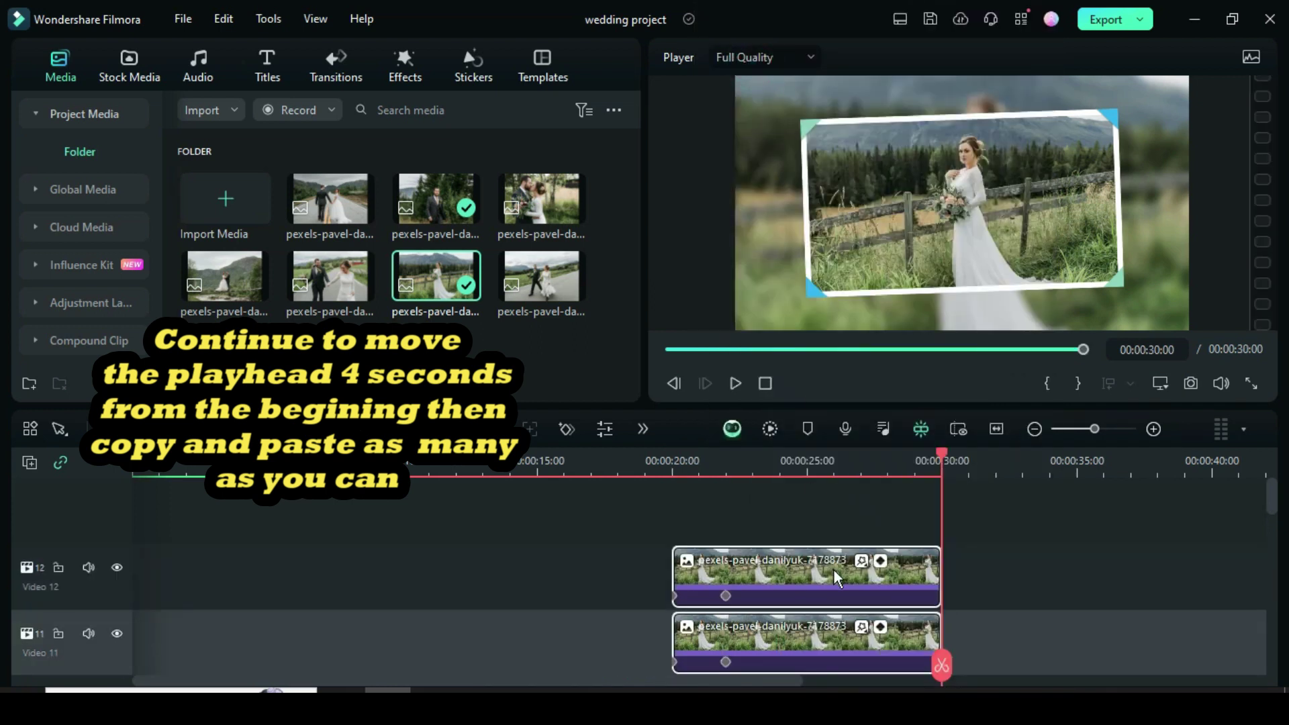
Step: Paste another copy of the pair on a new video track at 24 seconds
{"action": "mouse_move", "coordinate": [939, 451]}
{"action": "left_mouse_down"}
{"action": "mouse_move", "coordinate": [747, 519]}
{"action": "mouse_move", "coordinate": [778, 525]}
{"action": "left_mouse_up"}
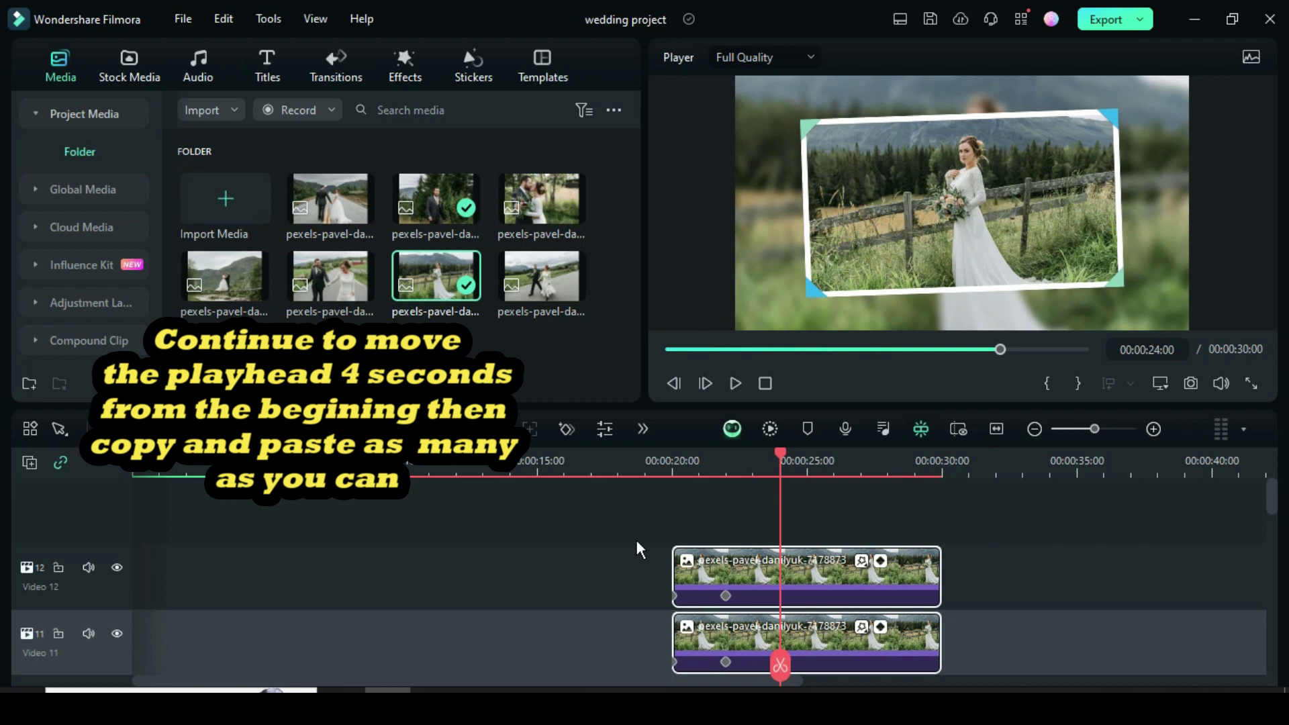
{"action": "left_click", "coordinate": [30, 462]}
{"action": "left_click", "coordinate": [56, 489]}
{"action": "right_click", "coordinate": [745, 614]}
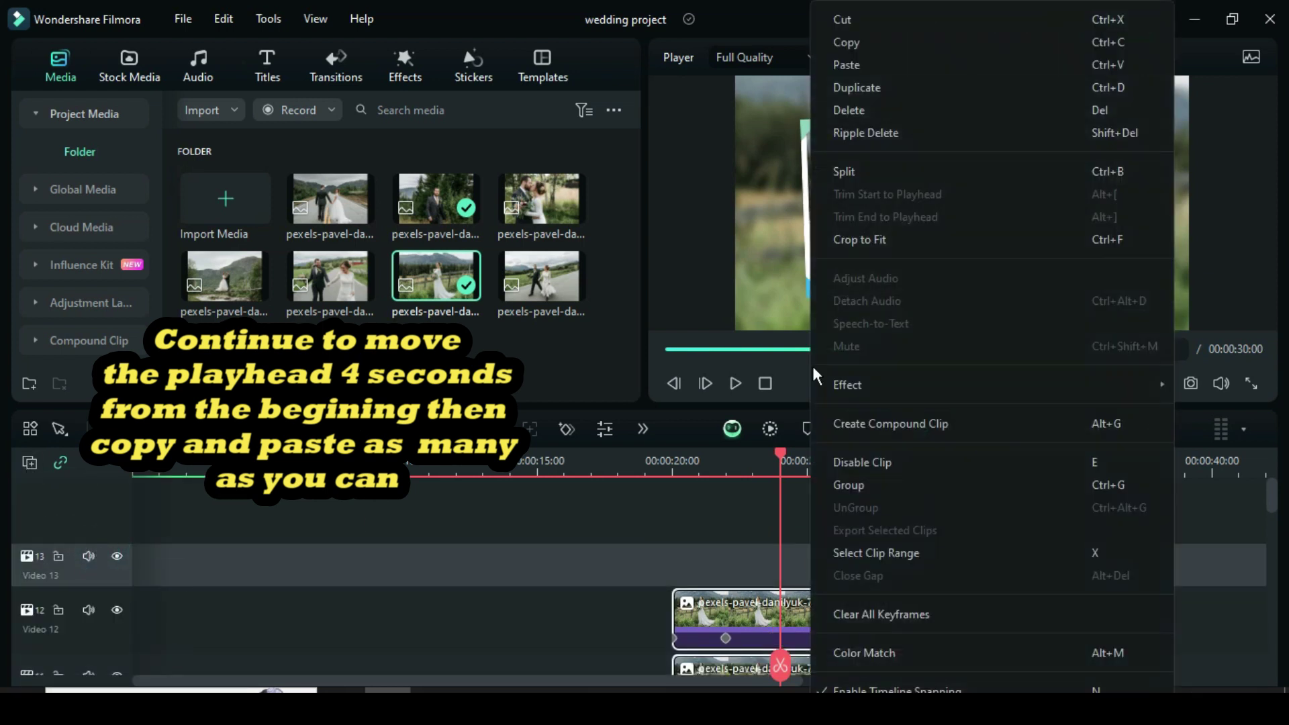
{"action": "left_click", "coordinate": [837, 66]}
{"action": "scroll", "coordinate": [1014, 499], "scroll_direction": "down", "scroll_amount": 2}
{"action": "scroll", "coordinate": [1070, 559], "scroll_direction": "down", "scroll_amount": 2}
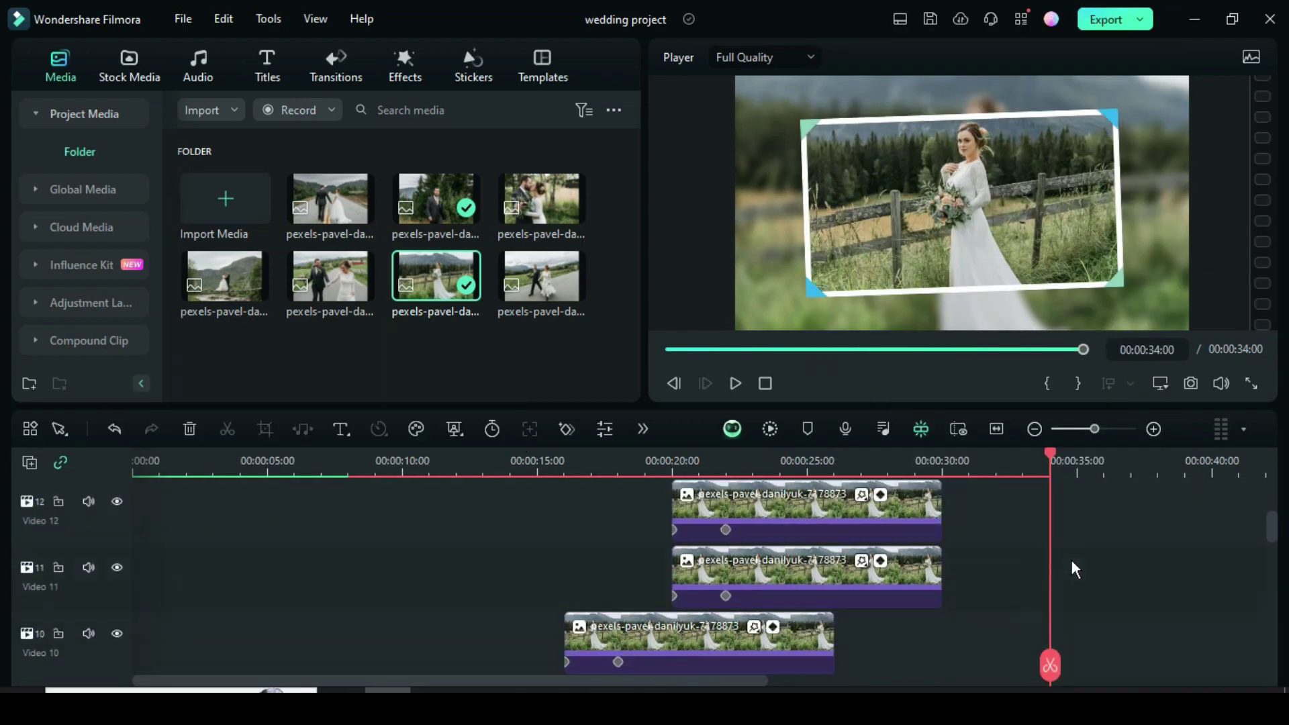
{"action": "scroll", "coordinate": [1070, 560], "scroll_direction": "down", "scroll_amount": 2}
{"action": "scroll", "coordinate": [878, 596], "scroll_direction": "down", "scroll_amount": 2}
{"action": "scroll", "coordinate": [878, 596], "scroll_direction": "down", "scroll_amount": 2}
{"action": "scroll", "coordinate": [599, 595], "scroll_direction": "up", "scroll_amount": 2}
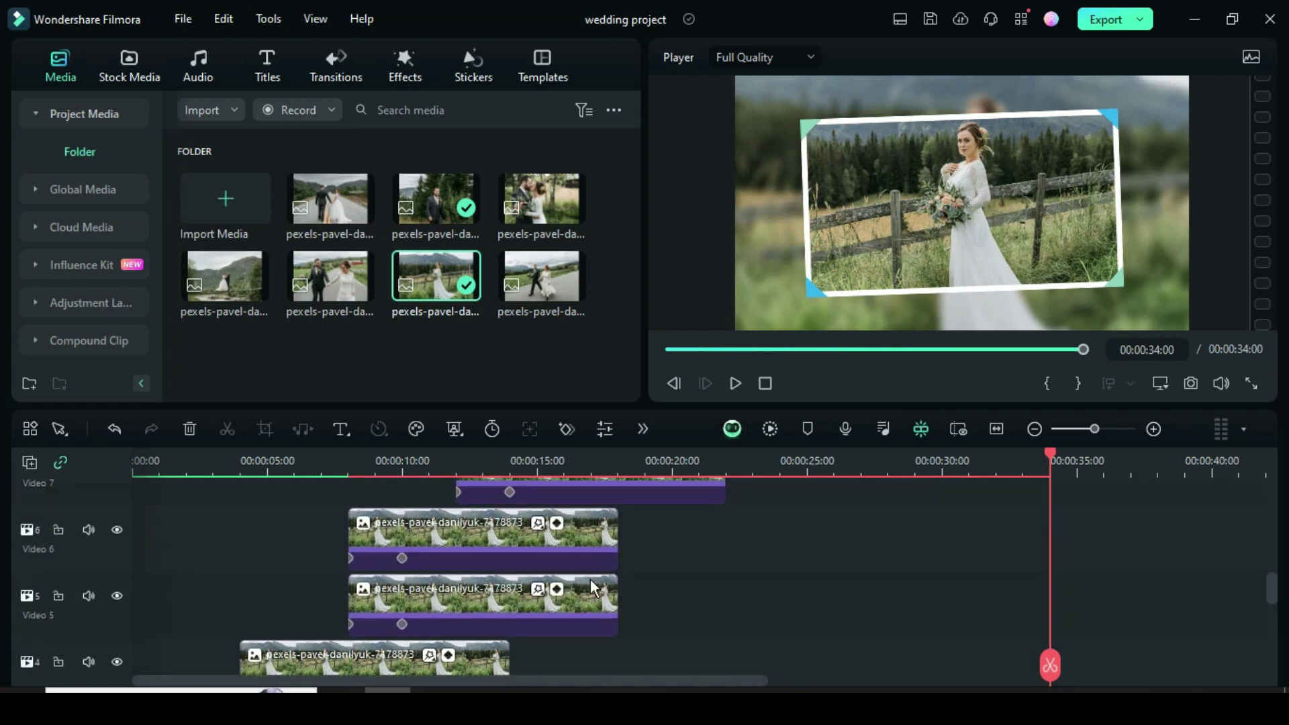
{"action": "left_click_drag", "start_coordinate": [788, 348], "coordinate": [732, 349]}
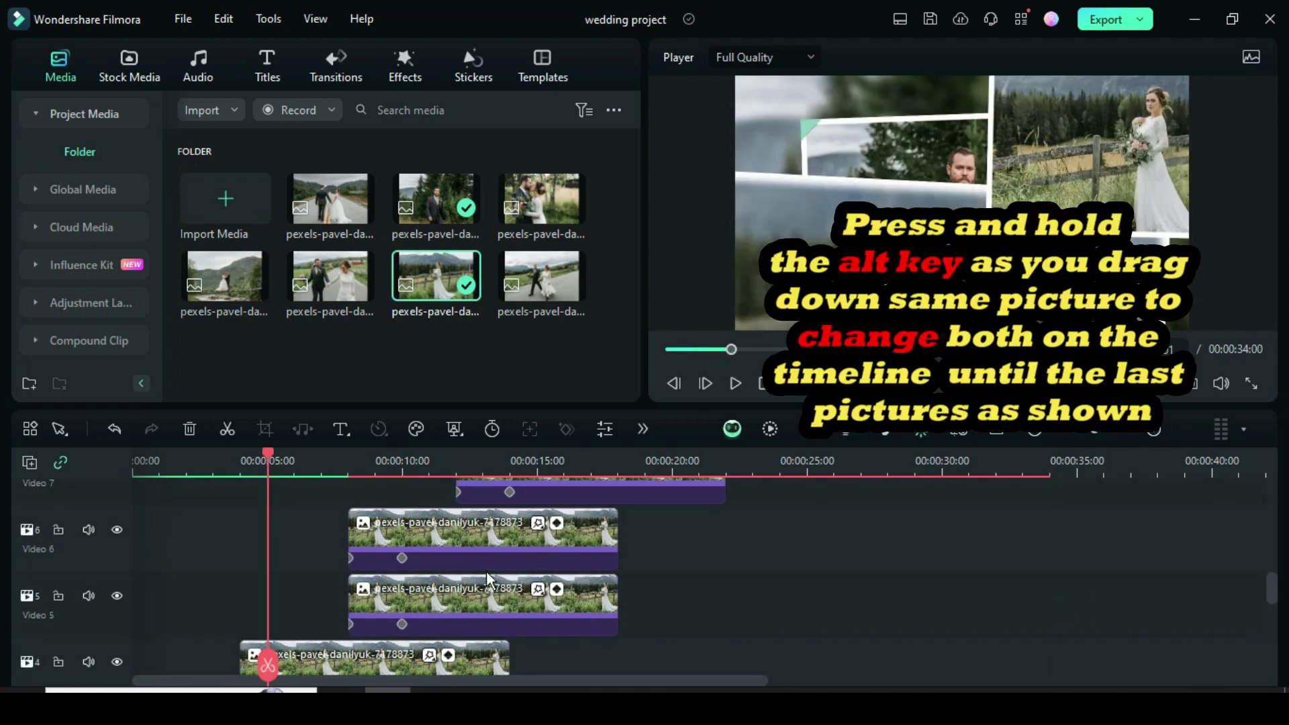
{"action": "scroll", "coordinate": [509, 598], "scroll_direction": "down", "scroll_amount": 2}
{"action": "scroll", "coordinate": [484, 615], "scroll_direction": "up", "scroll_amount": 1}
{"action": "scroll", "coordinate": [484, 642], "scroll_direction": "up", "scroll_amount": 1}
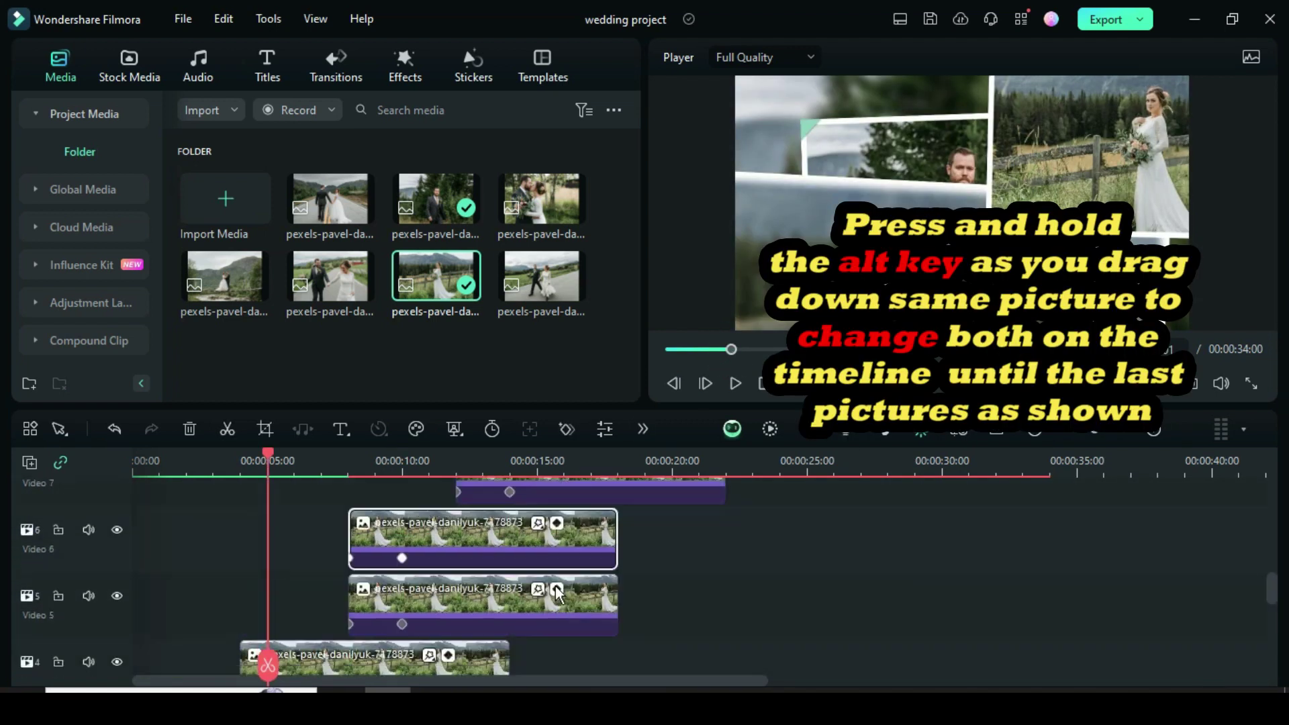
{"action": "scroll", "coordinate": [467, 560], "scroll_direction": "up", "scroll_amount": 1}
Step: Swap the Video 6 through Video 10 clips to new photos, each pair sharing one
{"action": "left_click", "coordinate": [468, 624]}
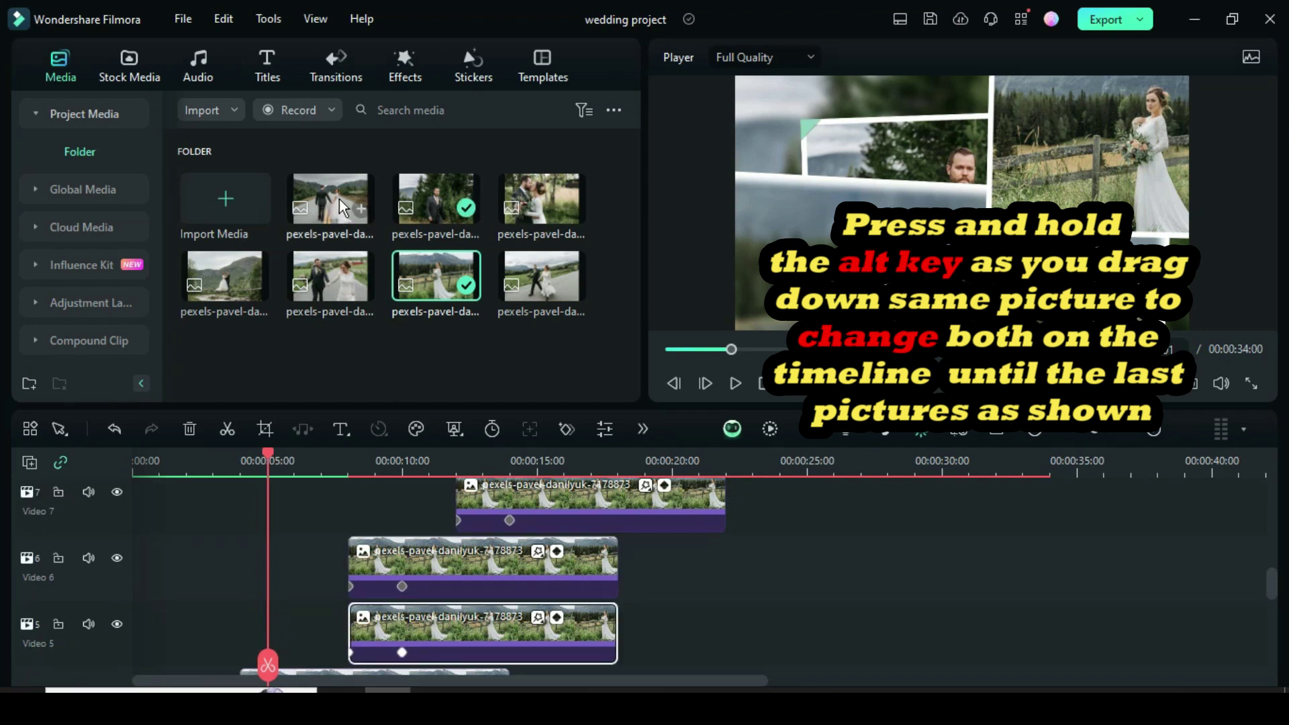
{"action": "left_click_drag", "start_coordinate": [340, 199], "coordinate": [405, 559]}
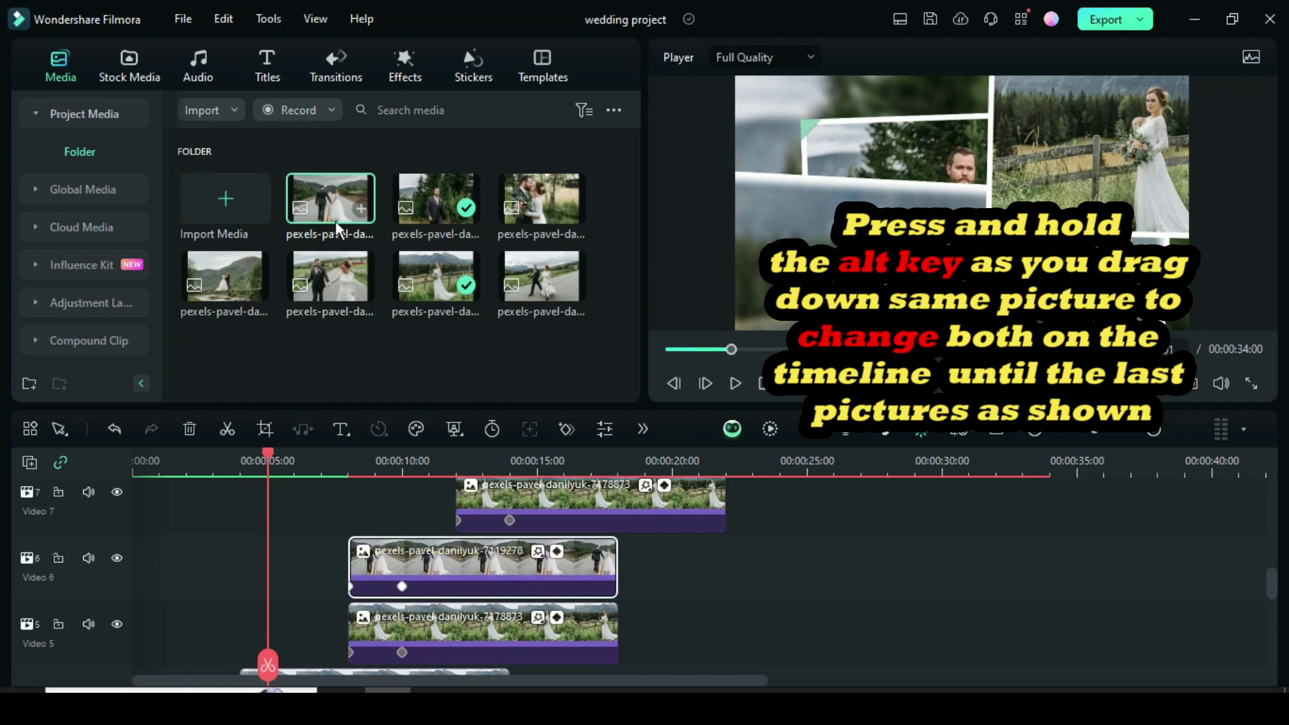
{"action": "left_click", "coordinate": [430, 625]}
{"action": "scroll", "coordinate": [558, 599], "scroll_direction": "up", "scroll_amount": 2}
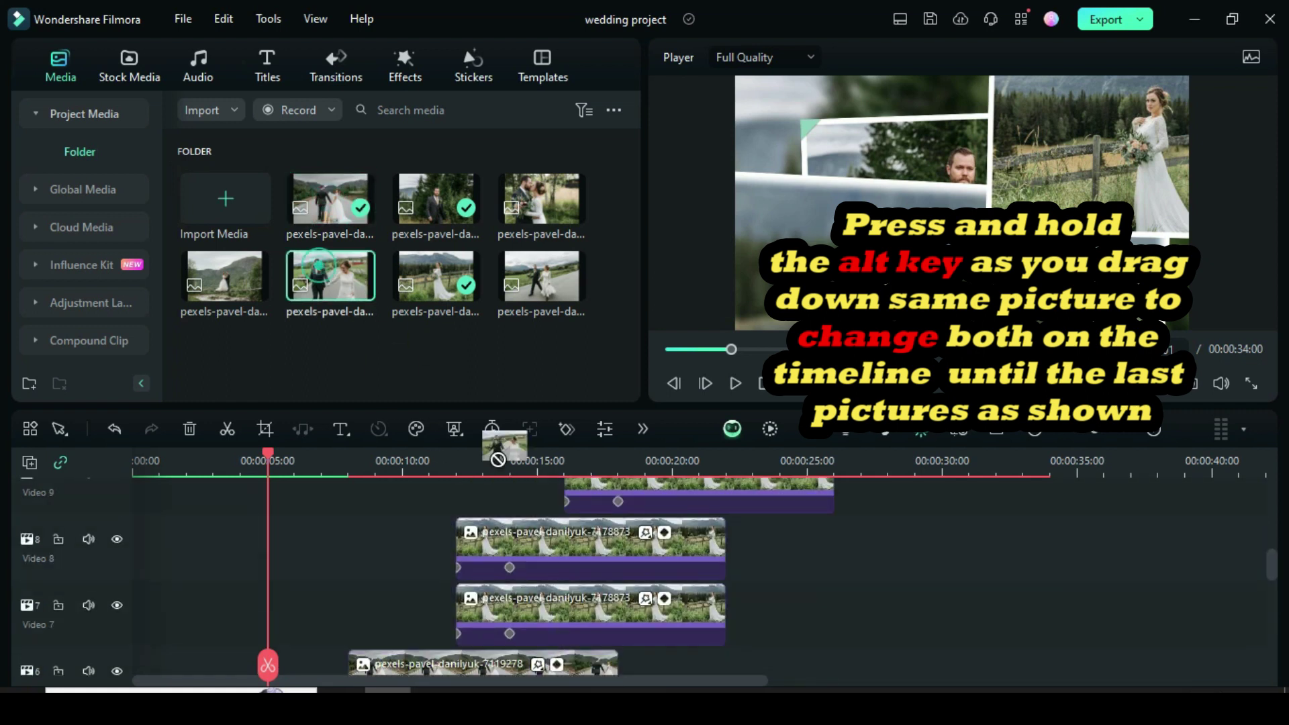
{"action": "left_click_drag", "start_coordinate": [329, 275], "coordinate": [540, 561]}
{"action": "left_click_drag", "start_coordinate": [328, 268], "coordinate": [535, 638]}
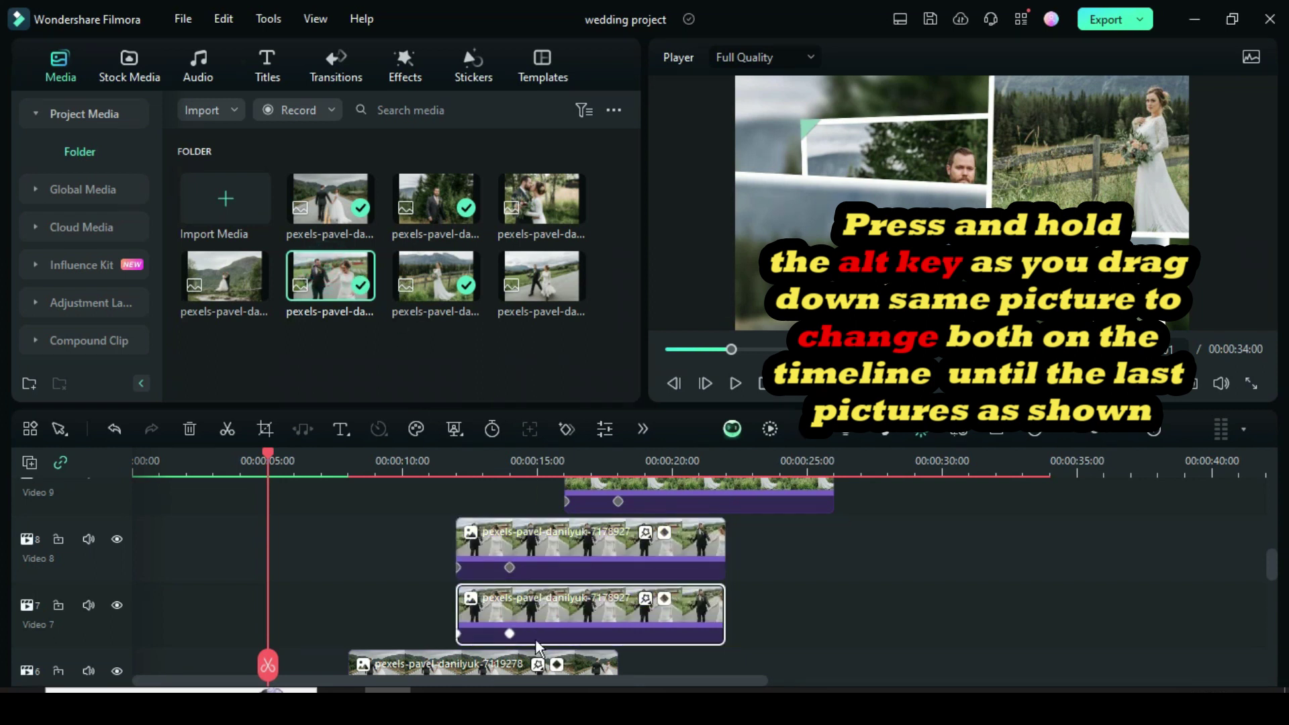
{"action": "scroll", "coordinate": [756, 596], "scroll_direction": "up", "scroll_amount": 2}
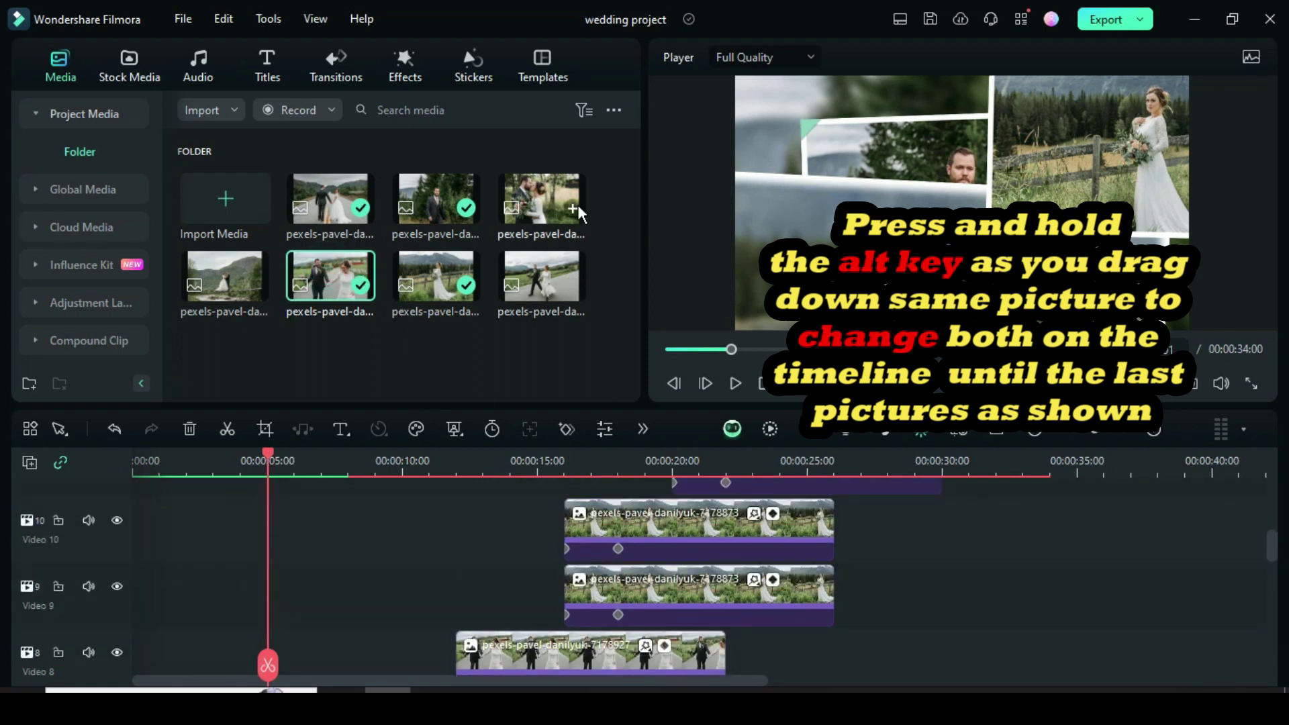
{"action": "left_click_drag", "start_coordinate": [529, 201], "coordinate": [672, 594]}
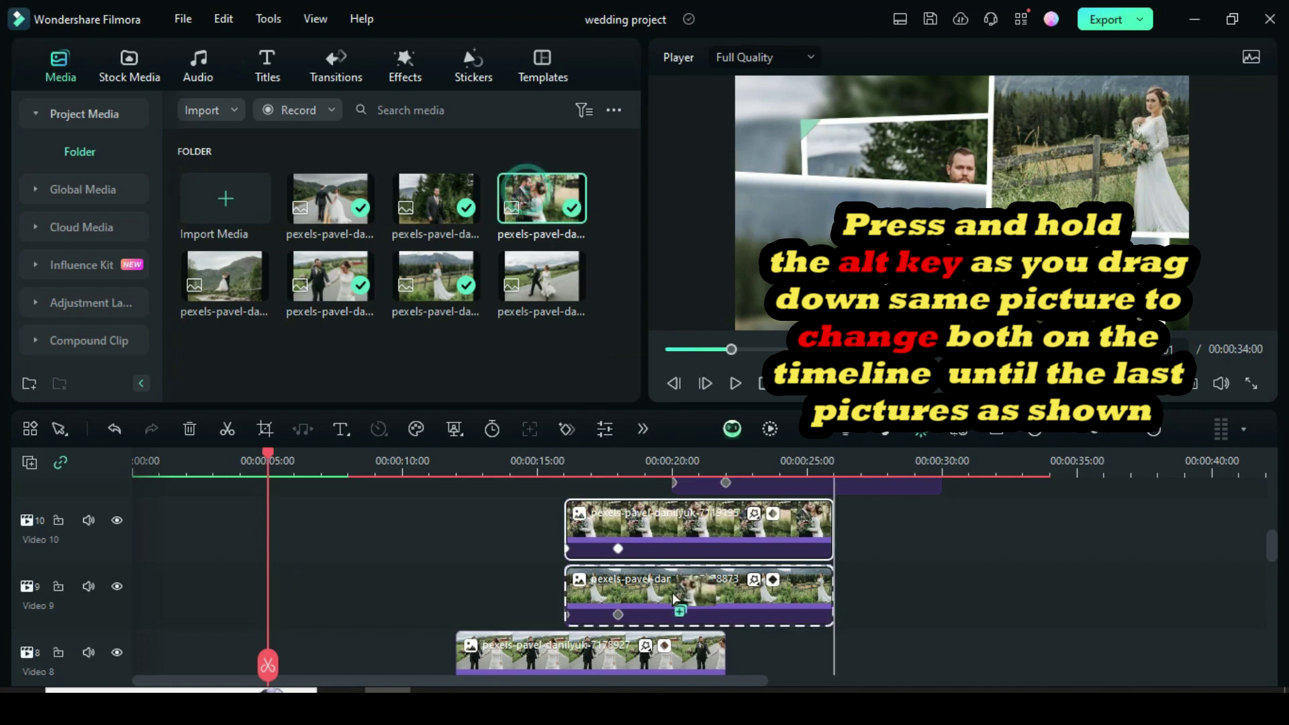
{"action": "scroll", "coordinate": [904, 543], "scroll_direction": "up", "scroll_amount": 1}
{"action": "scroll", "coordinate": [905, 544], "scroll_direction": "up", "scroll_amount": 1}
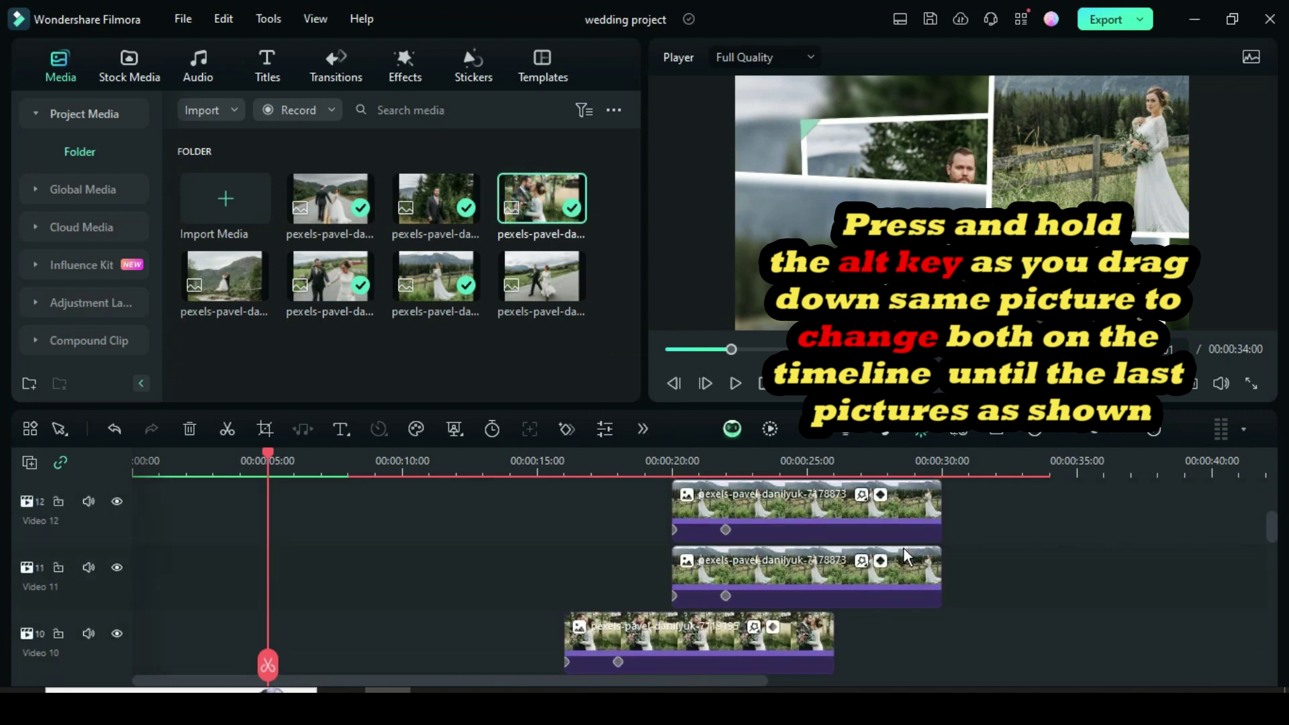
{"action": "scroll", "coordinate": [903, 549], "scroll_direction": "up", "scroll_amount": 1}
Step: Give the Video 11/12 and Video 13/14 pairs new photos, then return to the start
{"action": "left_click_drag", "start_coordinate": [536, 272], "coordinate": [718, 552]}
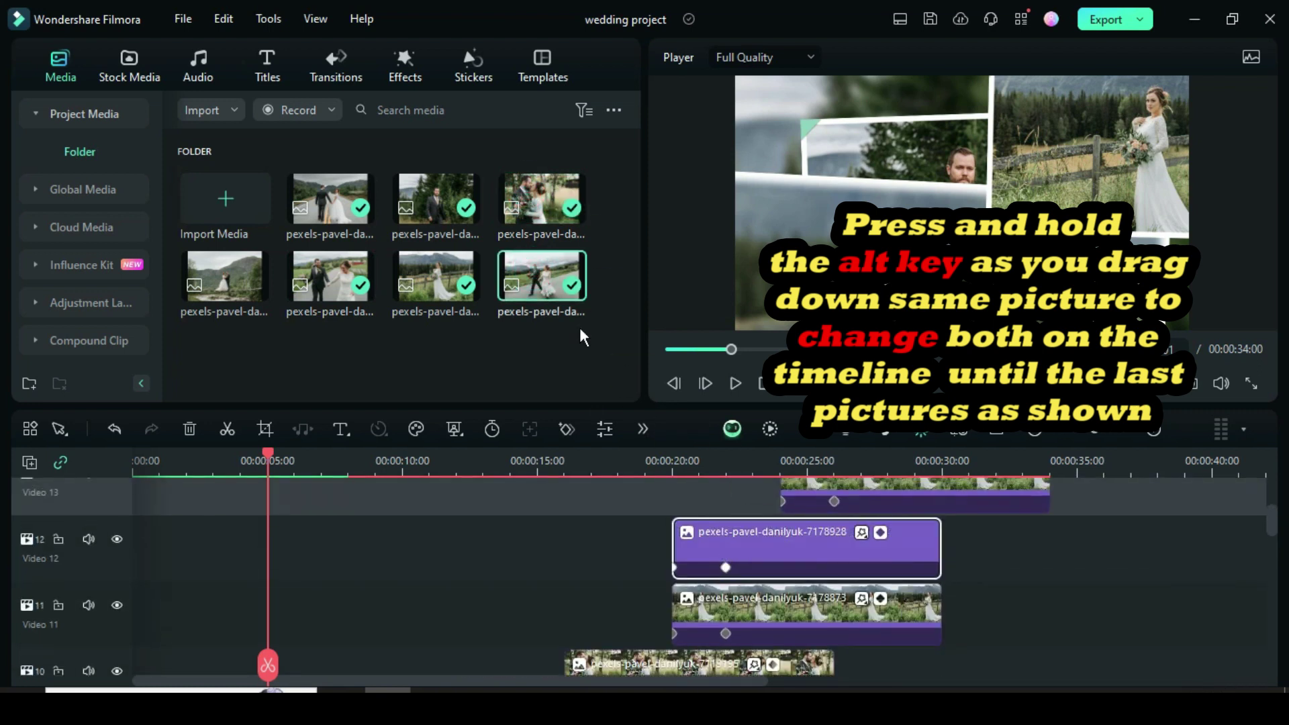
{"action": "left_click_drag", "start_coordinate": [578, 282], "coordinate": [747, 618]}
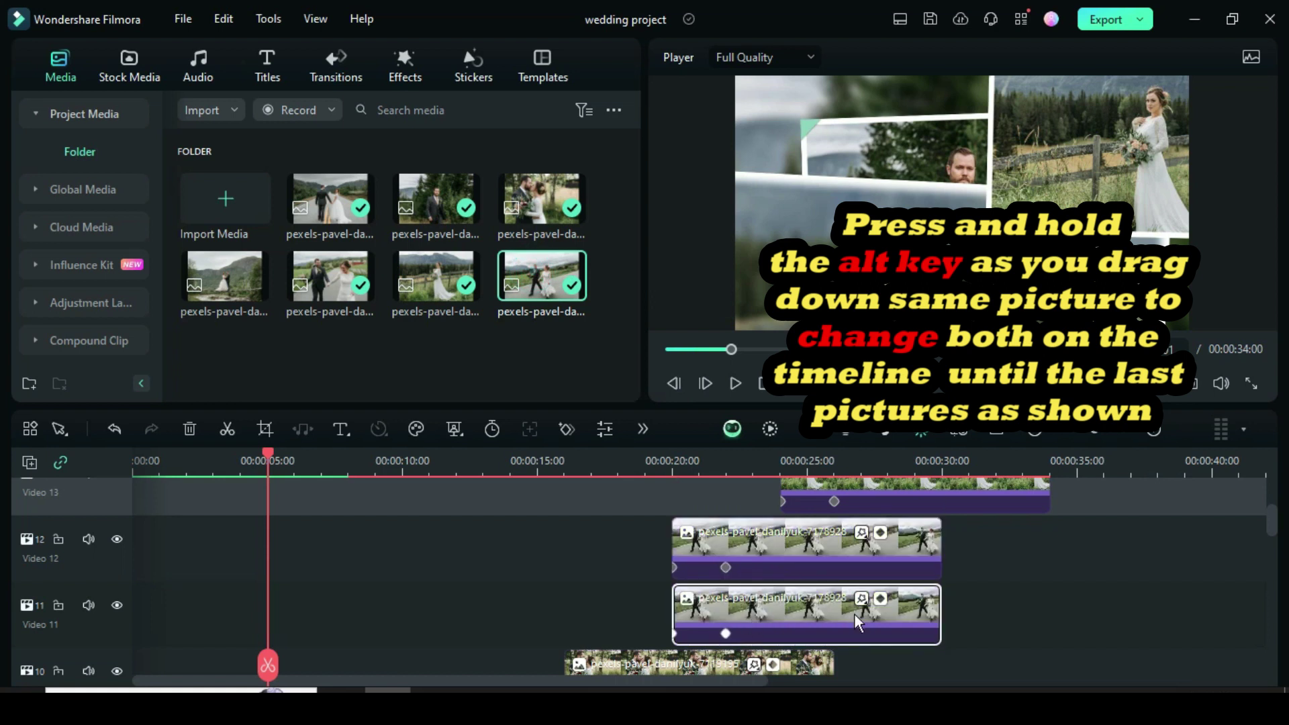
{"action": "scroll", "coordinate": [891, 583], "scroll_direction": "up", "scroll_amount": 1}
{"action": "scroll", "coordinate": [861, 578], "scroll_direction": "up", "scroll_amount": 2}
{"action": "scroll", "coordinate": [861, 578], "scroll_direction": "down", "scroll_amount": 1}
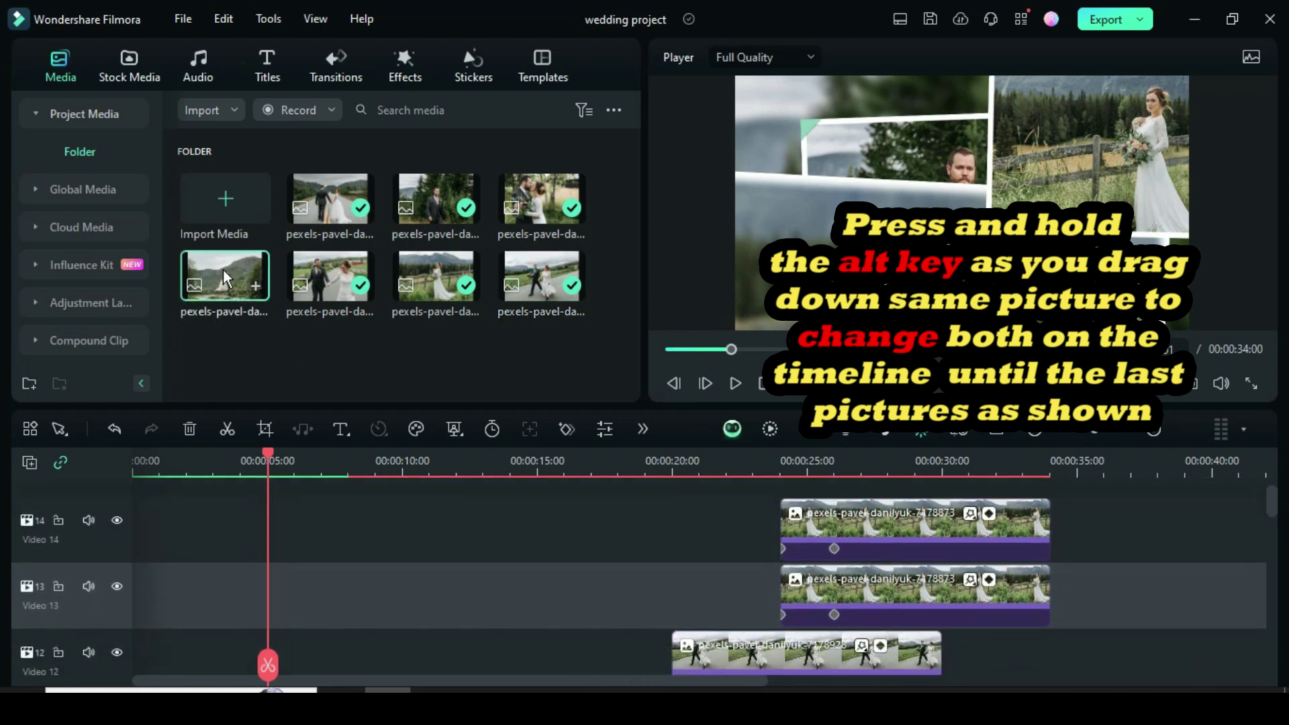
{"action": "left_click_drag", "start_coordinate": [223, 269], "coordinate": [857, 529]}
{"action": "left_click_drag", "start_coordinate": [224, 272], "coordinate": [812, 610]}
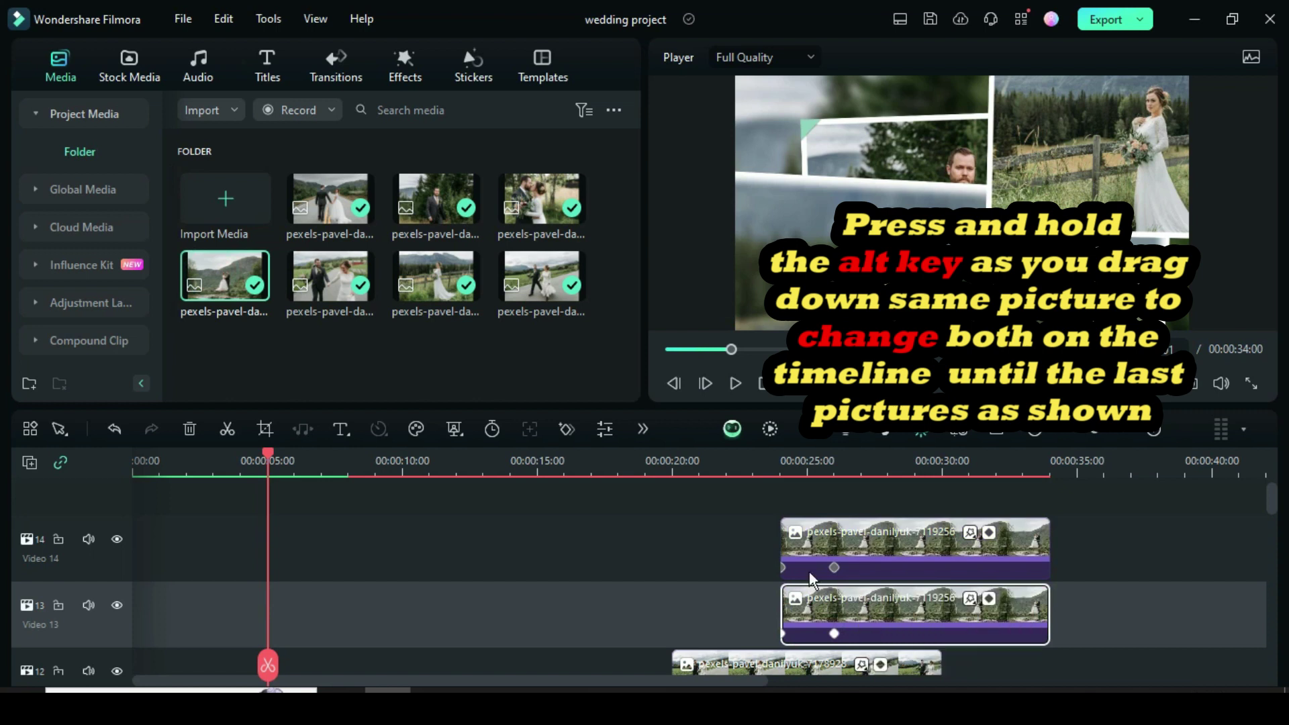
{"action": "left_click", "coordinate": [670, 350]}
{"action": "scroll", "coordinate": [830, 574], "scroll_direction": "down", "scroll_amount": 4}
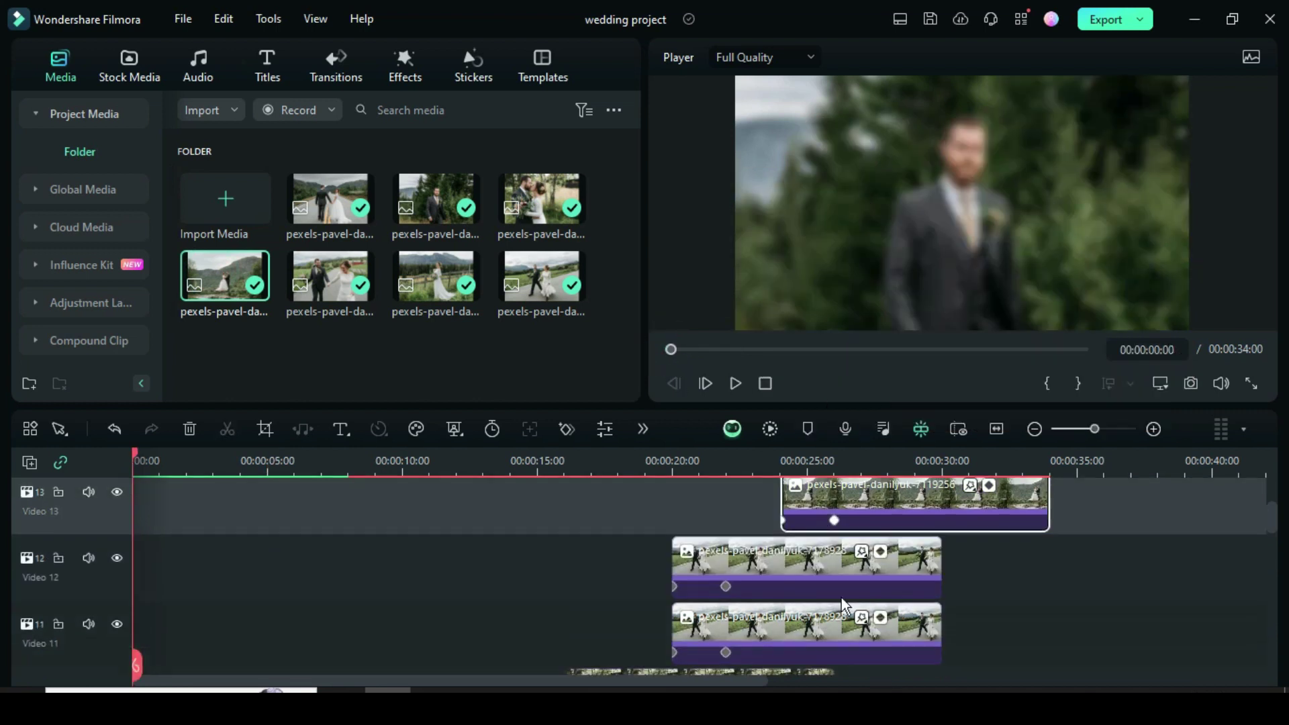
{"action": "scroll", "coordinate": [841, 597], "scroll_direction": "down", "scroll_amount": 5}
{"action": "scroll", "coordinate": [655, 547], "scroll_direction": "down", "scroll_amount": 5}
{"action": "scroll", "coordinate": [490, 530], "scroll_direction": "down", "scroll_amount": 4}
{"action": "scroll", "coordinate": [437, 619], "scroll_direction": "down", "scroll_amount": 5}
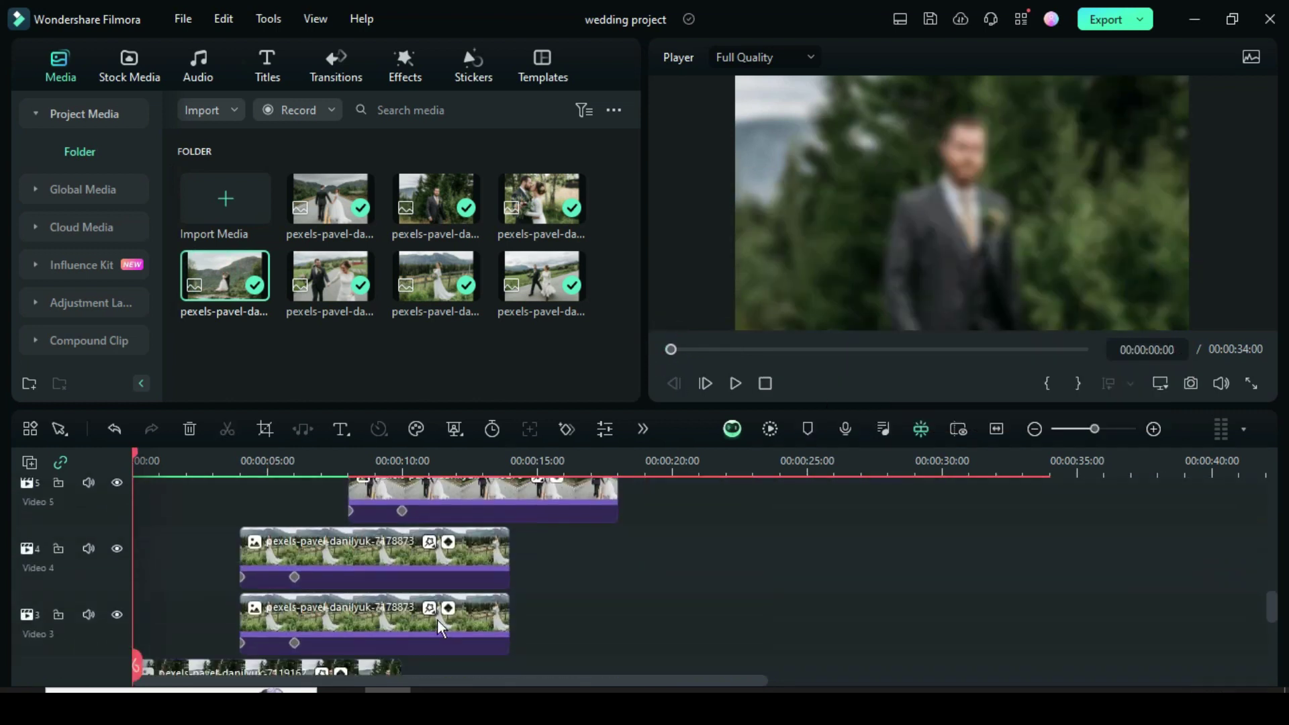
{"action": "scroll", "coordinate": [279, 632], "scroll_direction": "down", "scroll_amount": 4}
{"action": "scroll", "coordinate": [403, 594], "scroll_direction": "up", "scroll_amount": 5}
{"action": "scroll", "coordinate": [514, 565], "scroll_direction": "up", "scroll_amount": 5}
{"action": "scroll", "coordinate": [514, 565], "scroll_direction": "up", "scroll_amount": 5}
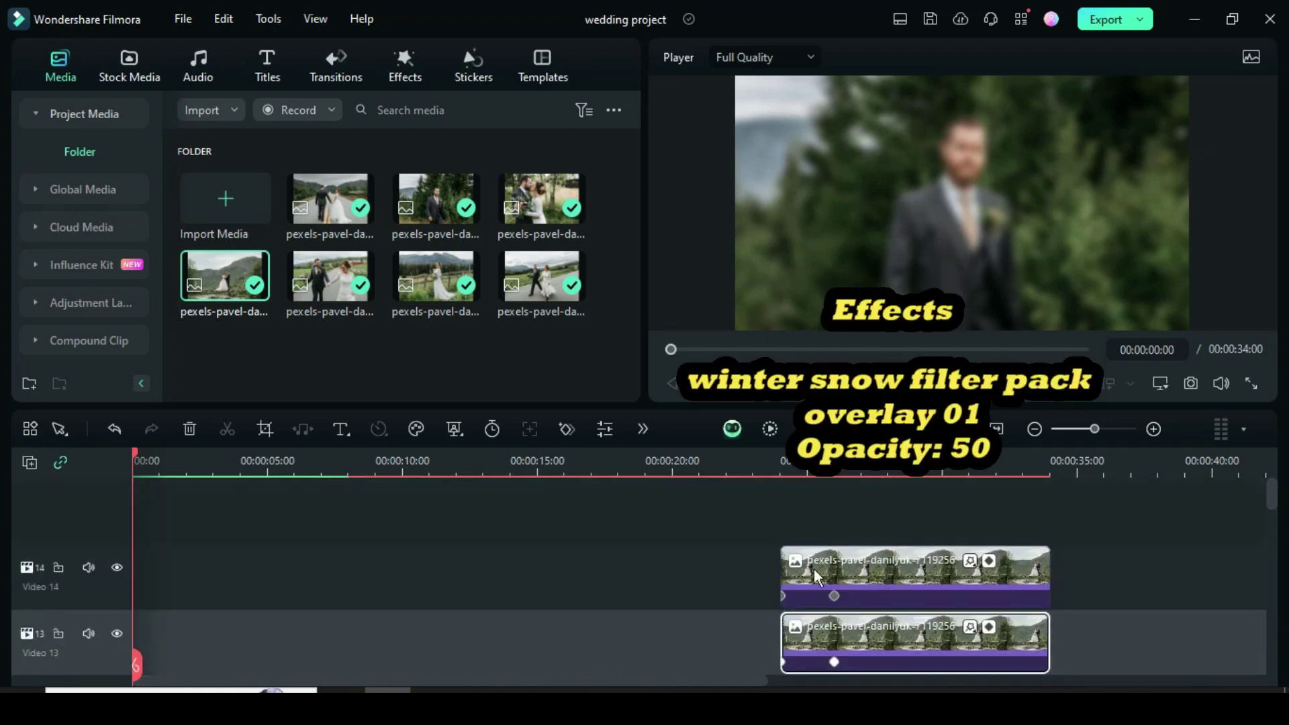
Step: Find 'winter snow filter pack overlay 01' in Effects and add it on a new track
{"action": "left_click", "coordinate": [393, 67]}
{"action": "left_click", "coordinate": [421, 111]}
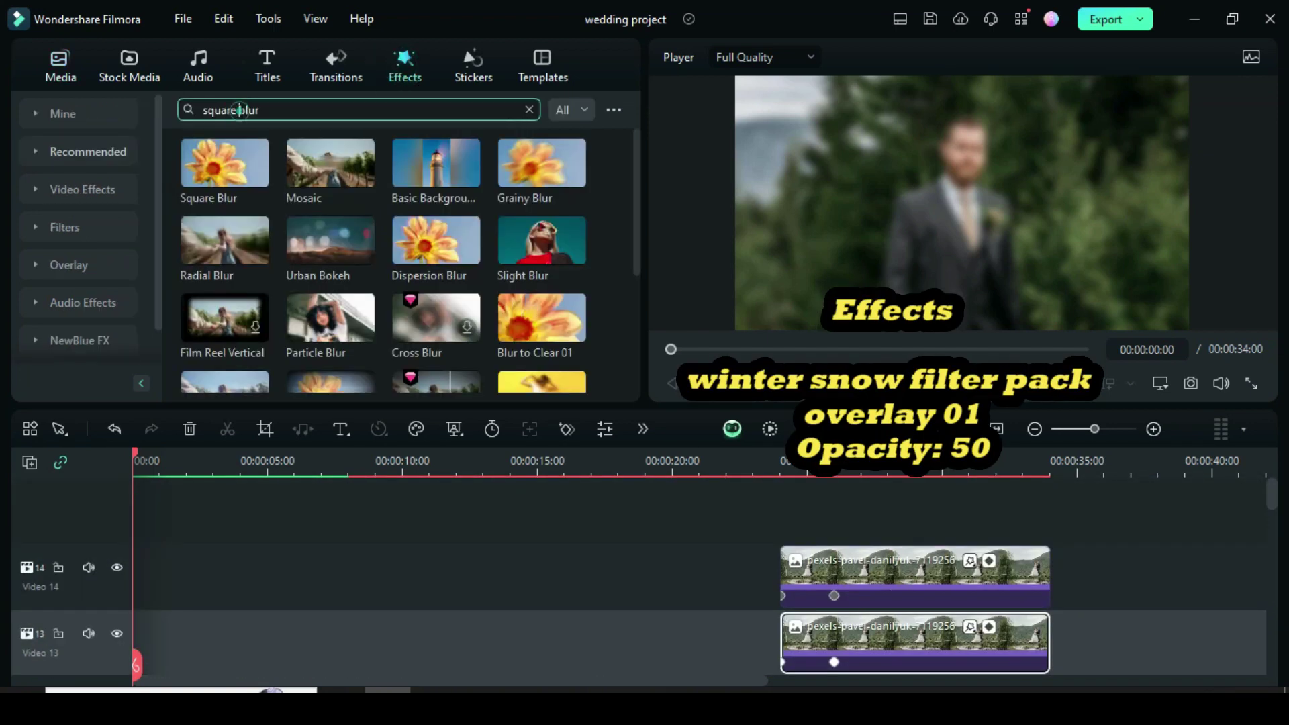
{"action": "left_click", "coordinate": [529, 110]}
{"action": "left_click", "coordinate": [401, 101]}
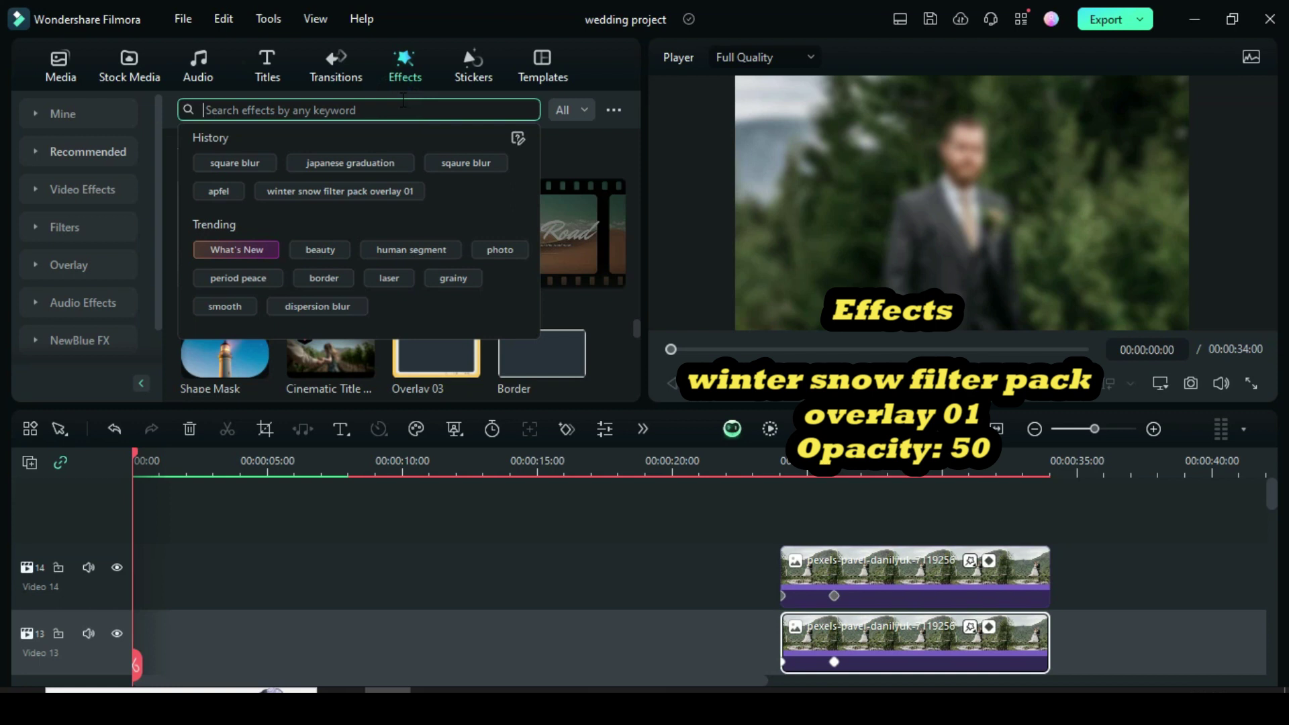
{"action": "type", "text": "winter snow f"}
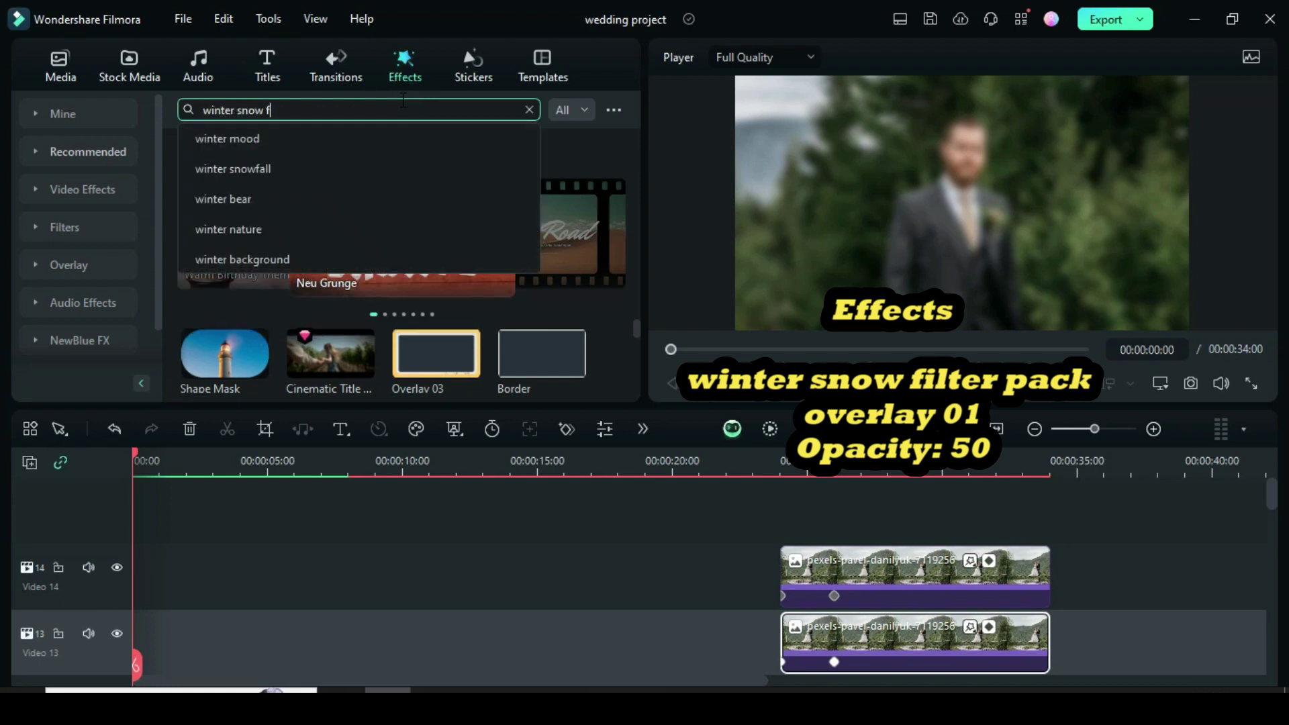
{"action": "type", "text": "ilter pack overlay 01"}
{"action": "key", "text": "Return"}
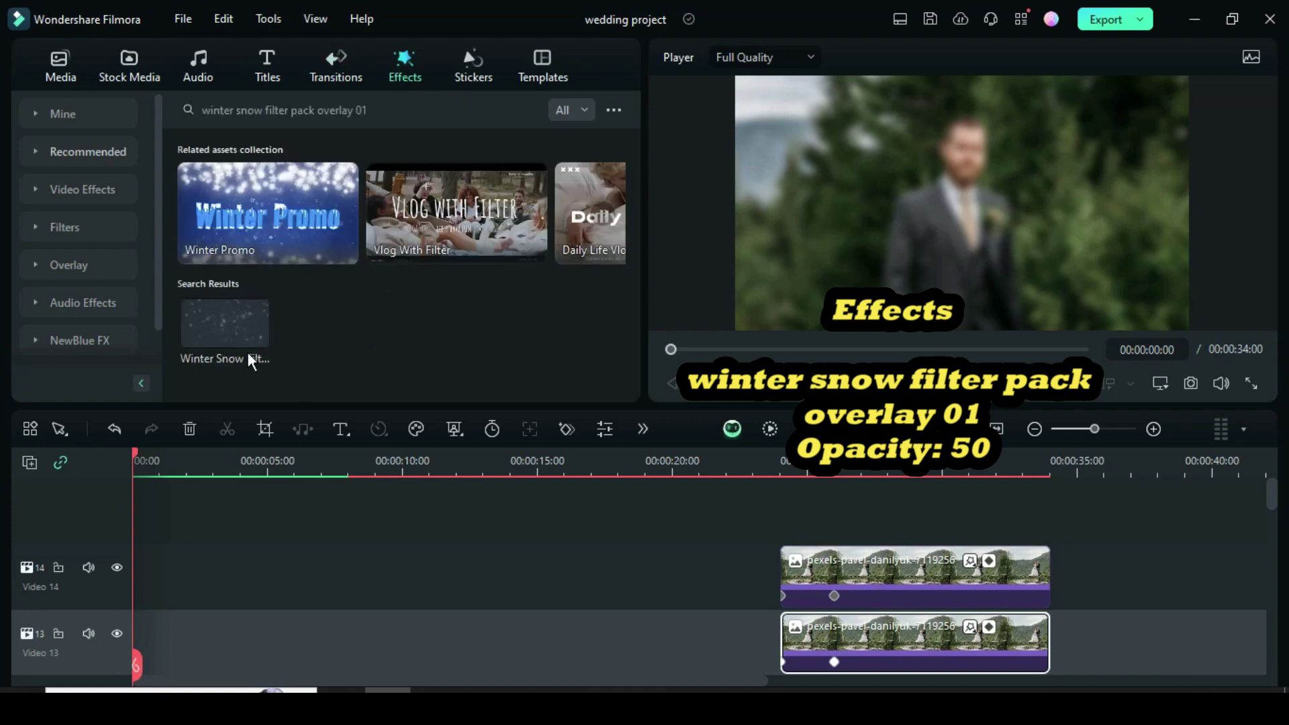
{"action": "left_click_drag", "start_coordinate": [215, 326], "coordinate": [158, 524]}
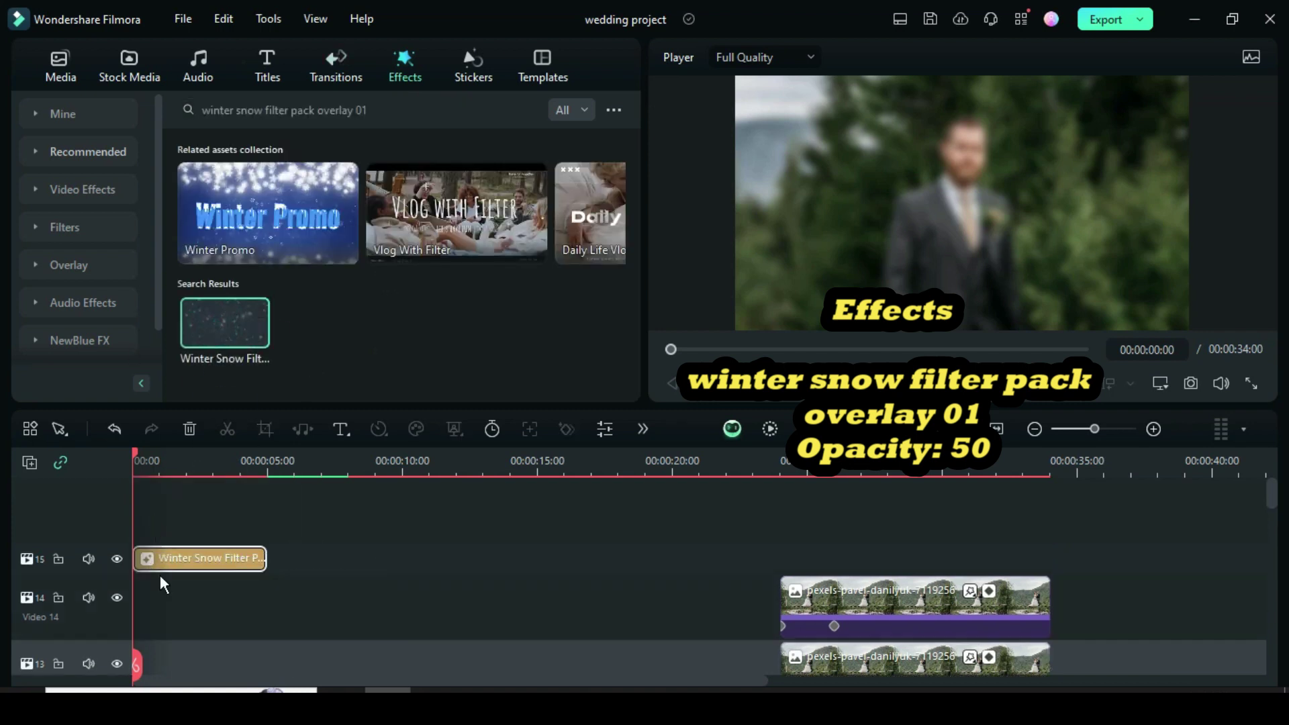
Step: Stretch the snow overlay across all 34 seconds and set its opacity to 50%
{"action": "left_click_drag", "start_coordinate": [262, 558], "coordinate": [1029, 564]}
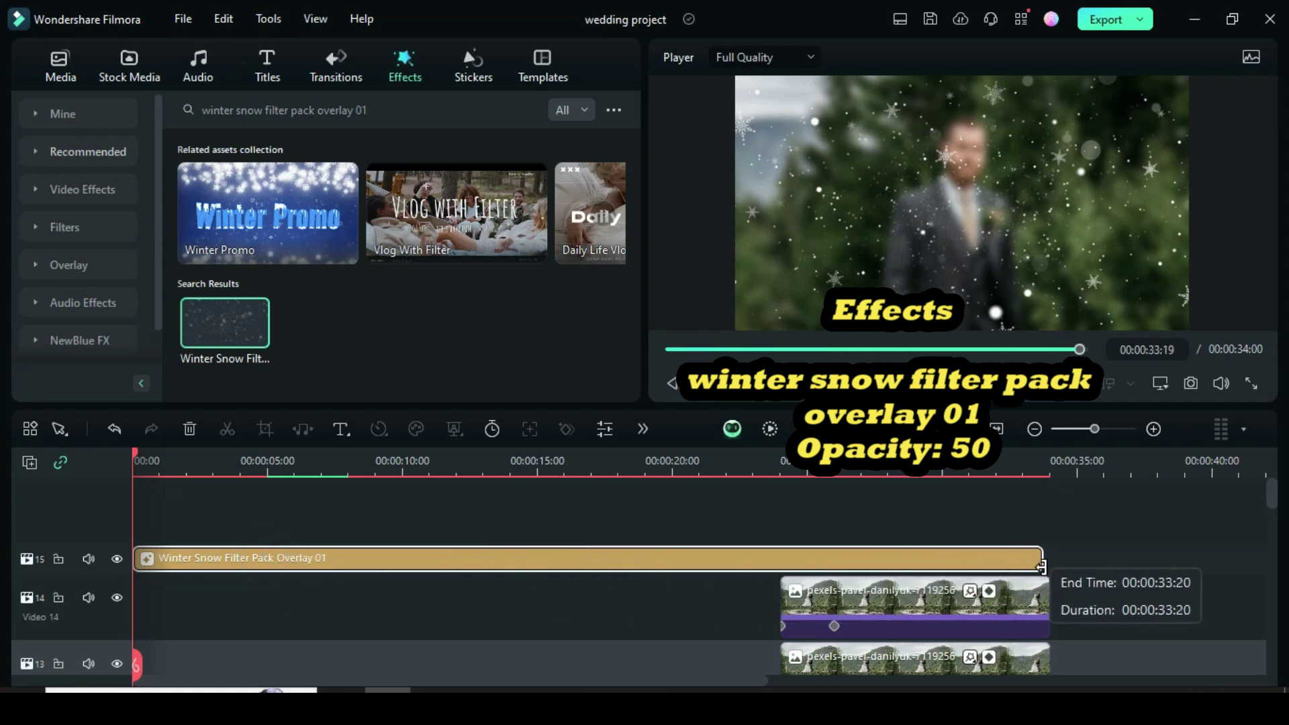
{"action": "double_click", "coordinate": [509, 558]}
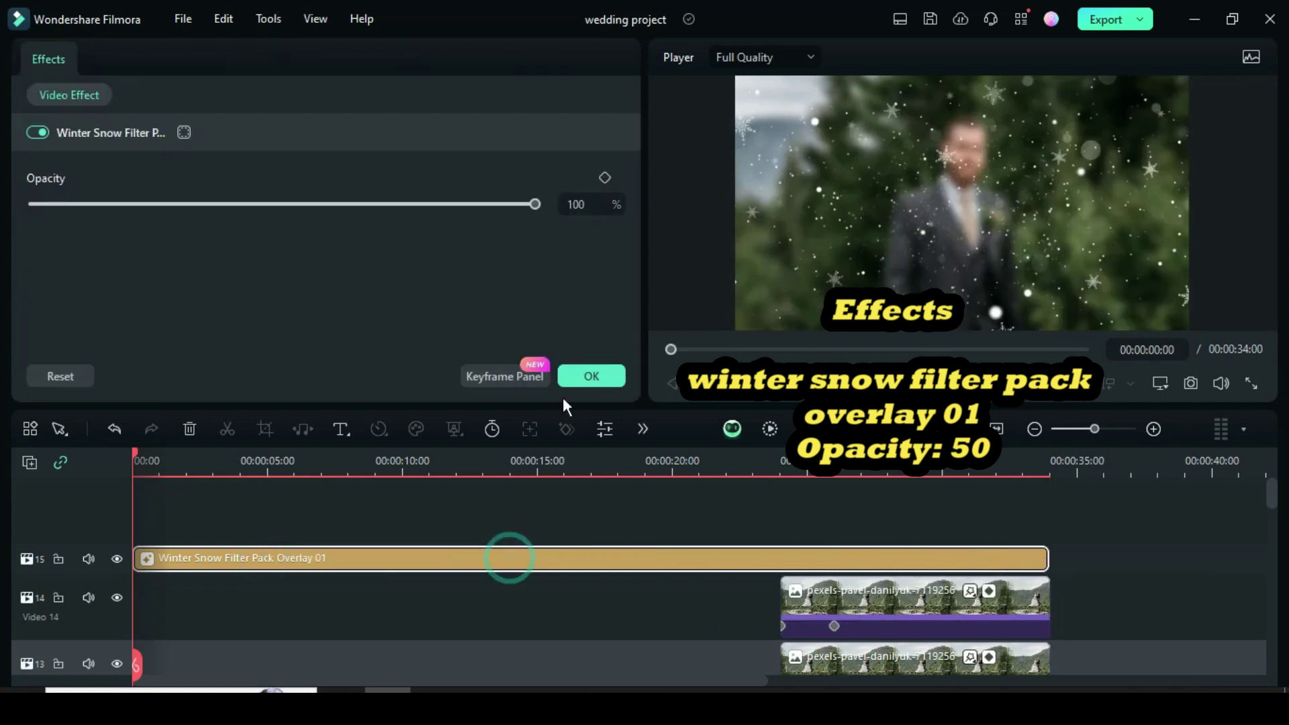
{"action": "double_click", "coordinate": [577, 204]}
{"action": "type", "text": "50"}
{"action": "key", "text": "Return"}
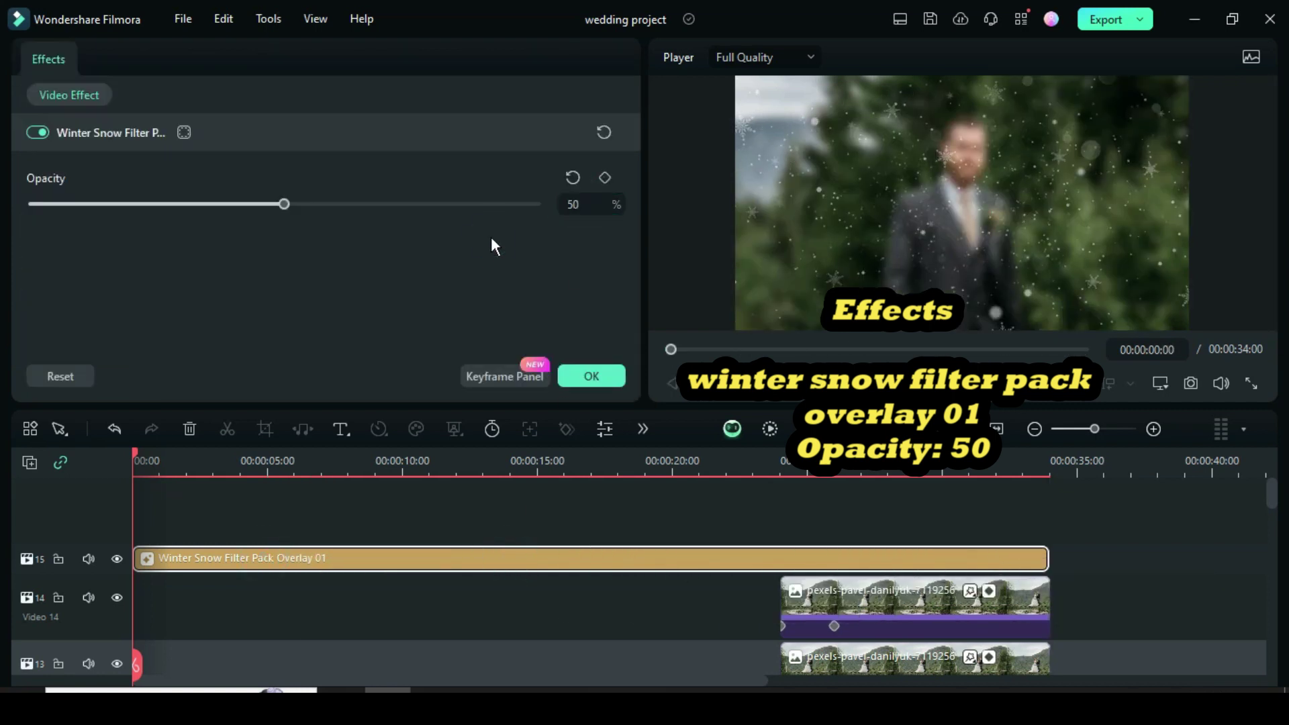
{"action": "left_click", "coordinate": [591, 375]}
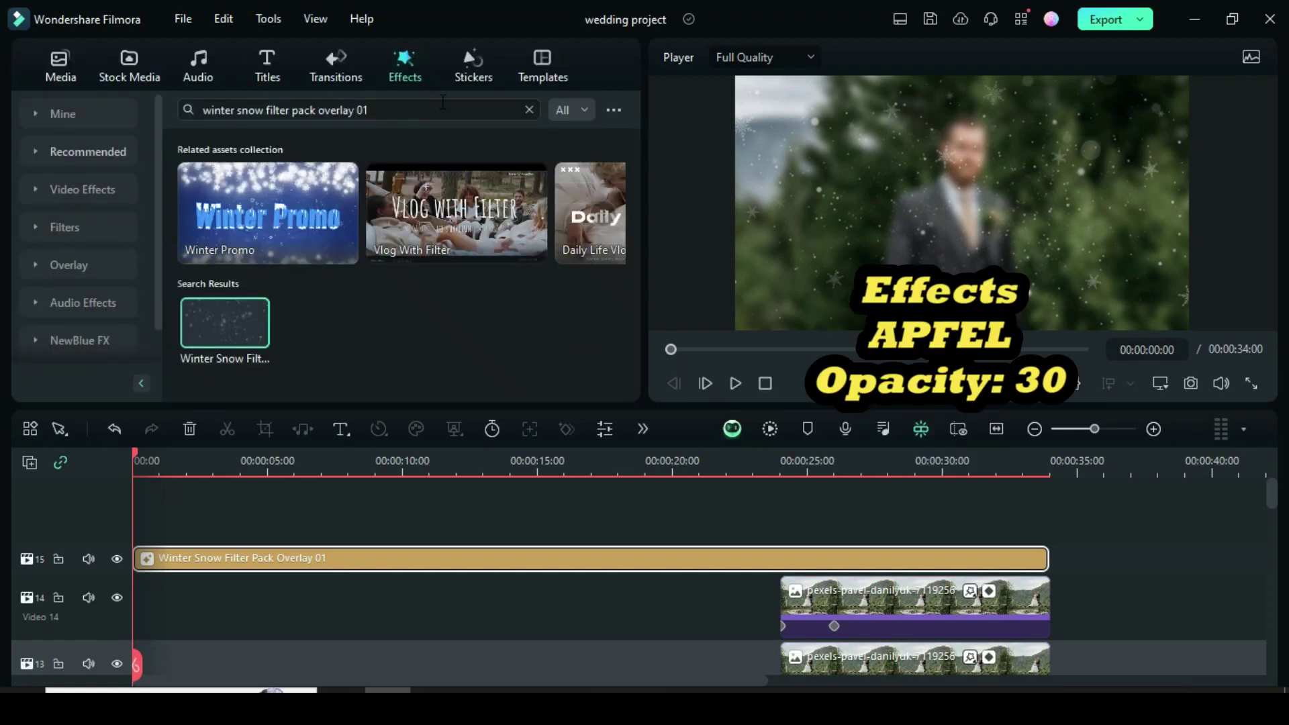
Step: Add the 'apfel' effect on a new top track through 00:00:34 with 30% opacity
{"action": "left_click", "coordinate": [529, 110]}
{"action": "type", "text": "apfe"}
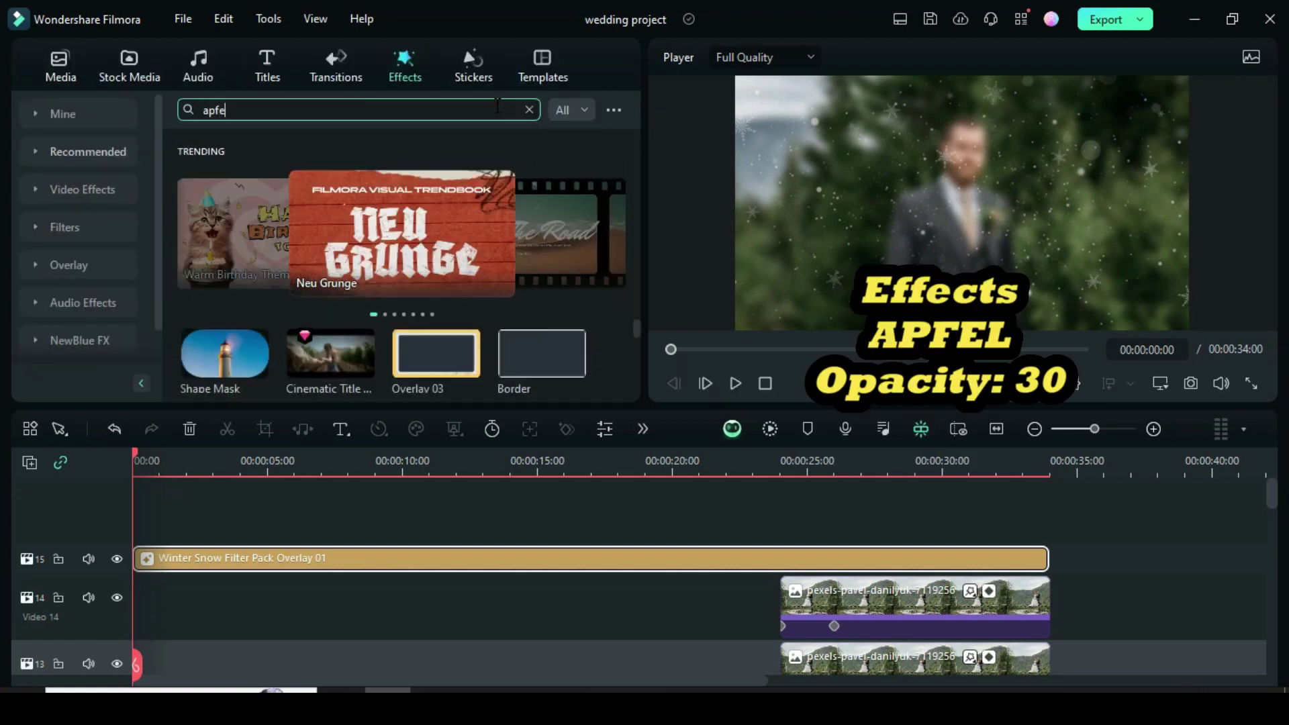
{"action": "type", "text": "l"}
{"action": "key", "text": "Return"}
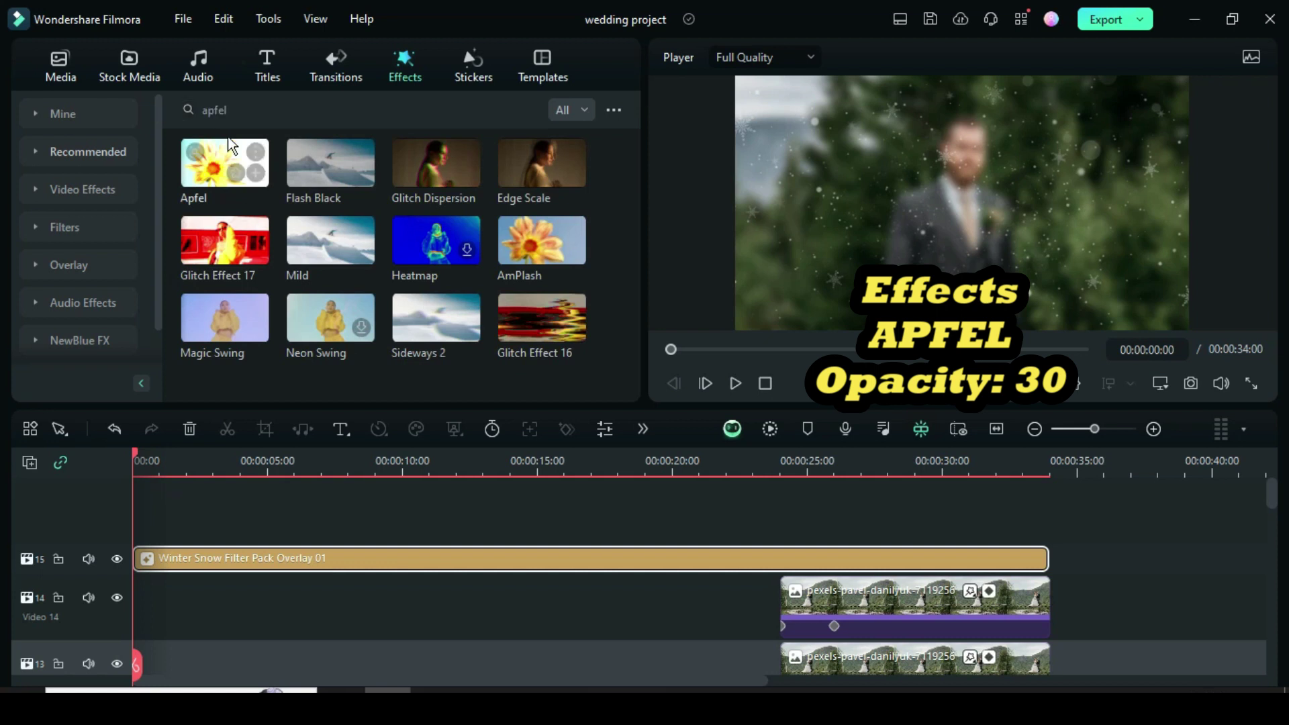
{"action": "left_click_drag", "start_coordinate": [207, 164], "coordinate": [150, 517]}
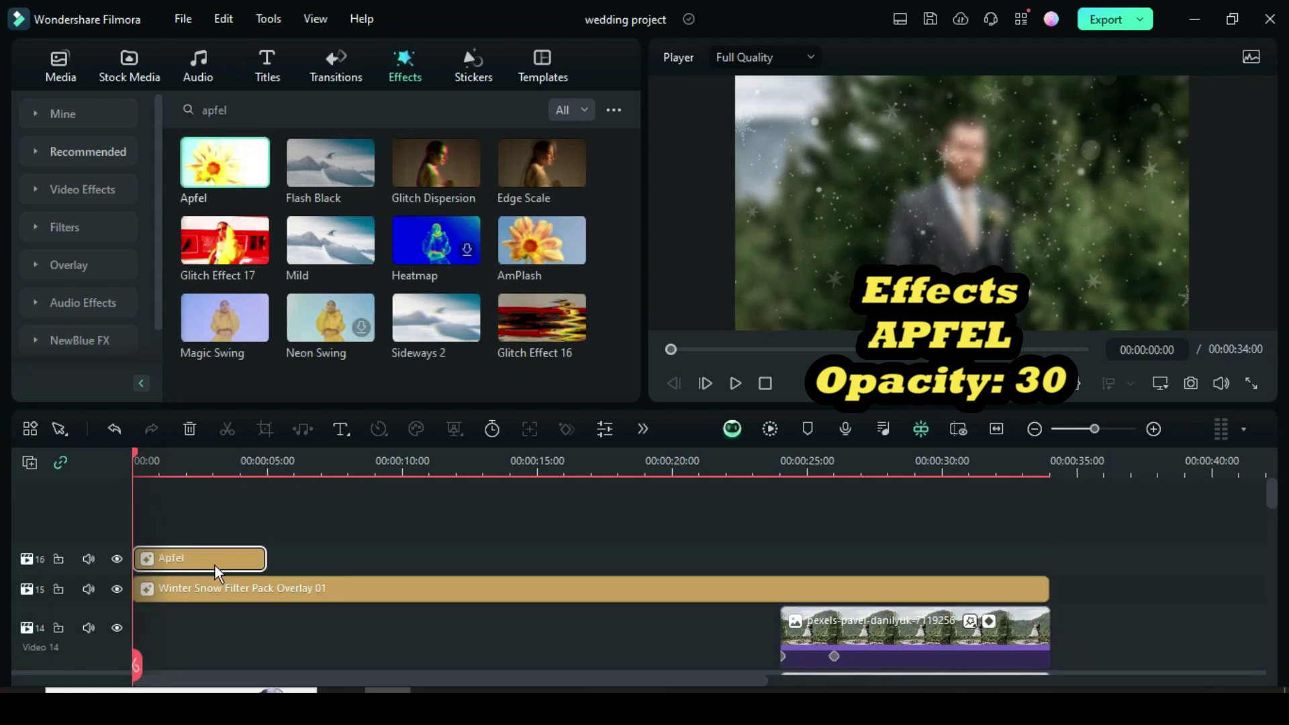
{"action": "left_click_drag", "start_coordinate": [267, 560], "coordinate": [1044, 560]}
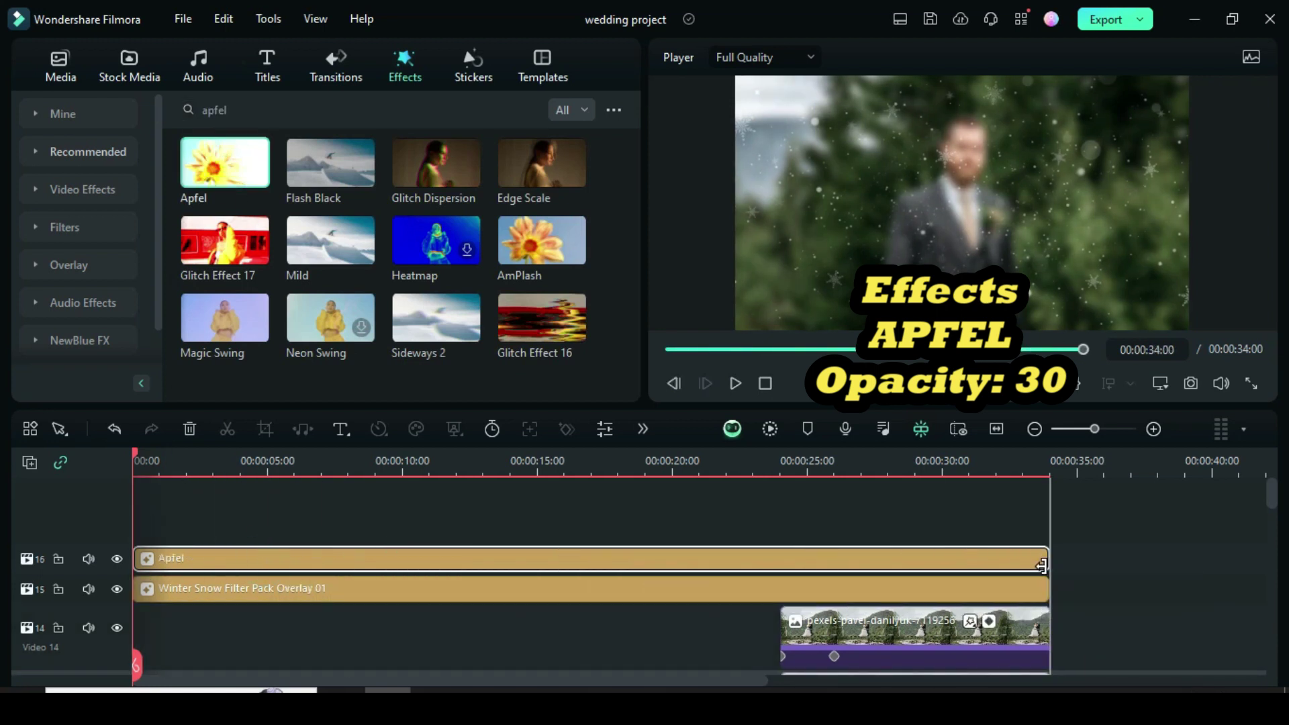
{"action": "double_click", "coordinate": [586, 562]}
{"action": "type", "text": "3"}
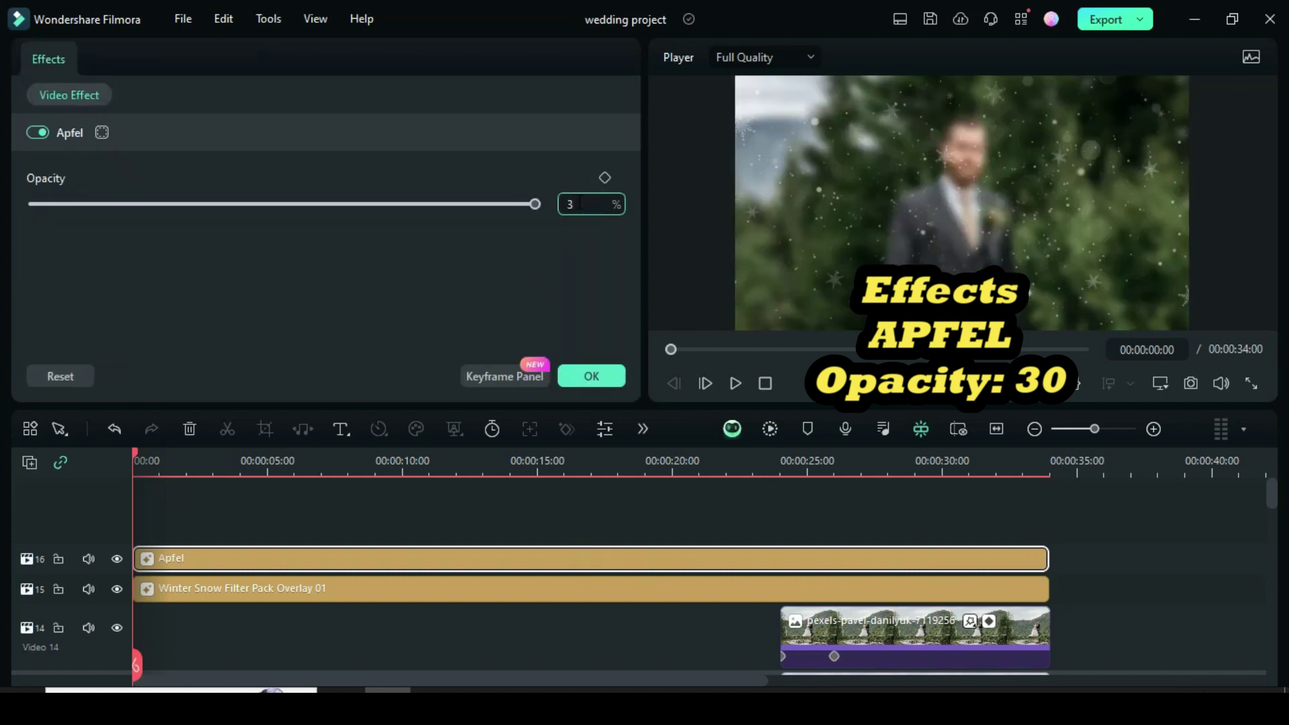
{"action": "type", "text": "0"}
{"action": "left_click", "coordinate": [505, 235]}
Step: Confirm the Apfel opacity and render a preview of the full 34-second timeline
{"action": "left_click", "coordinate": [586, 375]}
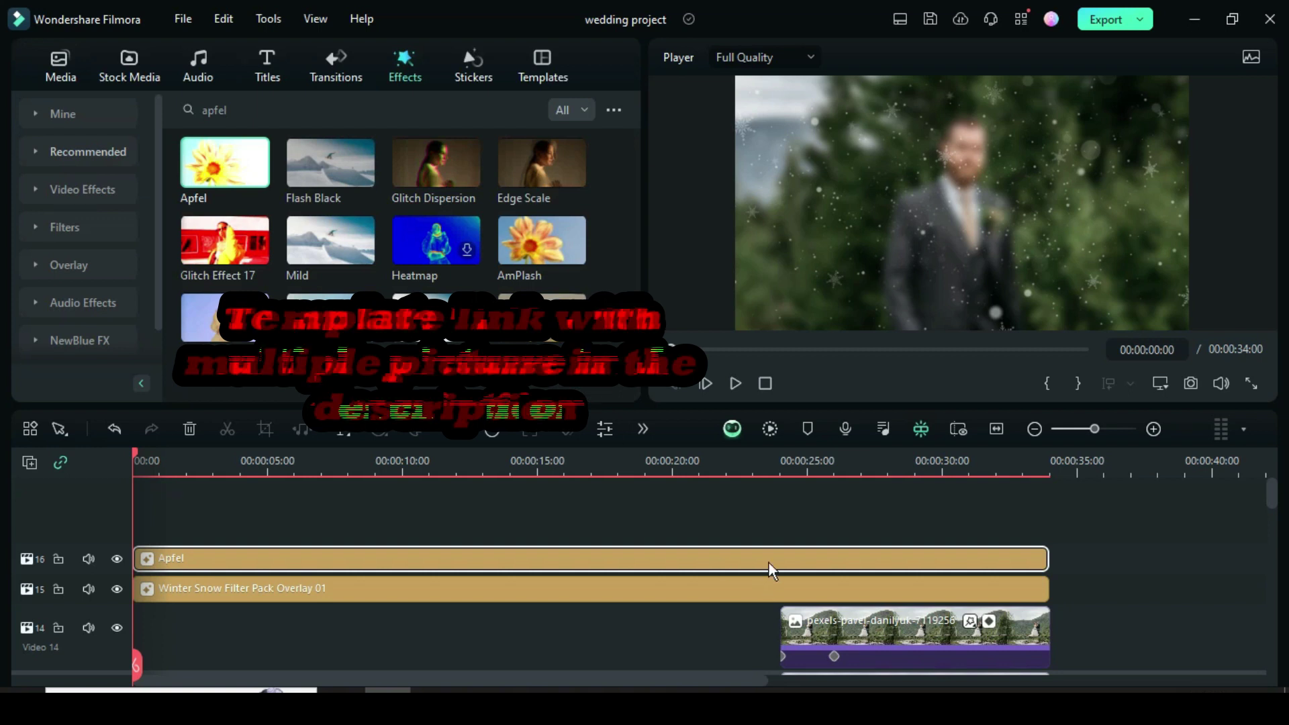
{"action": "scroll", "coordinate": [769, 564], "scroll_direction": "down", "scroll_amount": 3}
{"action": "scroll", "coordinate": [765, 553], "scroll_direction": "down", "scroll_amount": 3}
{"action": "scroll", "coordinate": [755, 550], "scroll_direction": "down", "scroll_amount": 3}
{"action": "scroll", "coordinate": [747, 548], "scroll_direction": "down", "scroll_amount": 3}
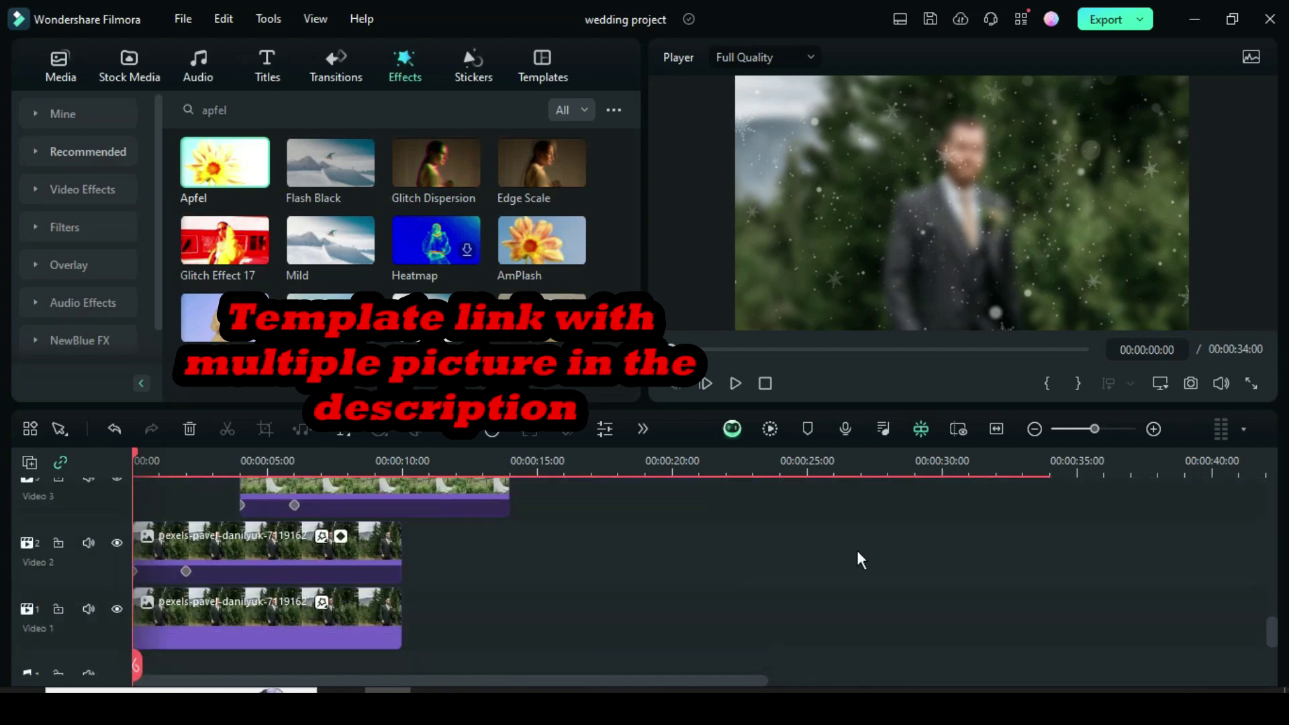
{"action": "scroll", "coordinate": [847, 544], "scroll_direction": "up", "scroll_amount": 3}
{"action": "scroll", "coordinate": [836, 538], "scroll_direction": "up", "scroll_amount": 3}
{"action": "scroll", "coordinate": [837, 542], "scroll_direction": "up", "scroll_amount": 3}
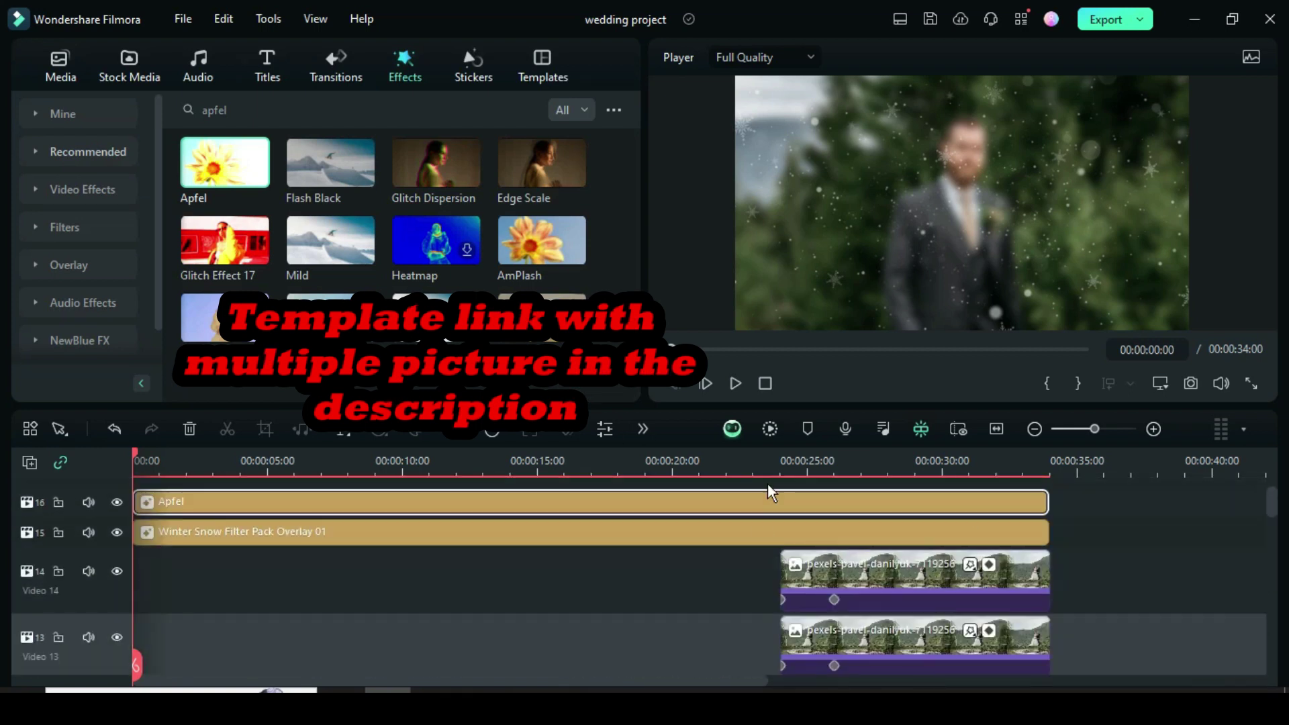
{"action": "left_click", "coordinate": [772, 431]}
{"action": "scroll", "coordinate": [736, 512], "scroll_direction": "down", "scroll_amount": 3}
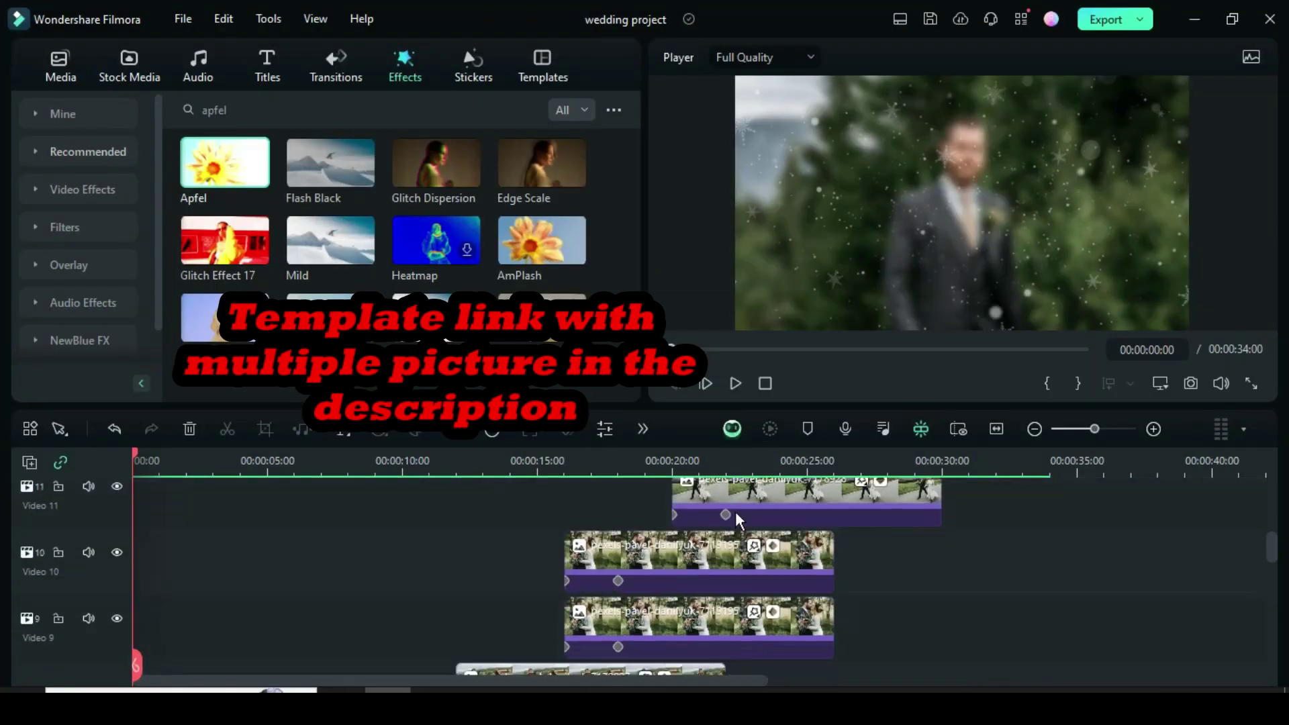